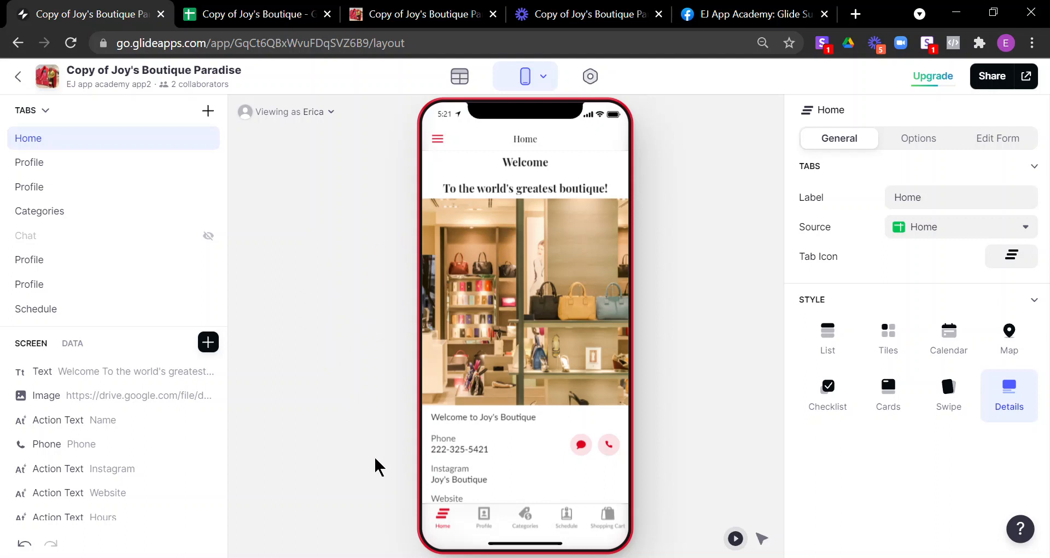
Step: Open the Apparel category from the preview's Categories tab to list dresses like Red Velvet Dress
click(526, 526)
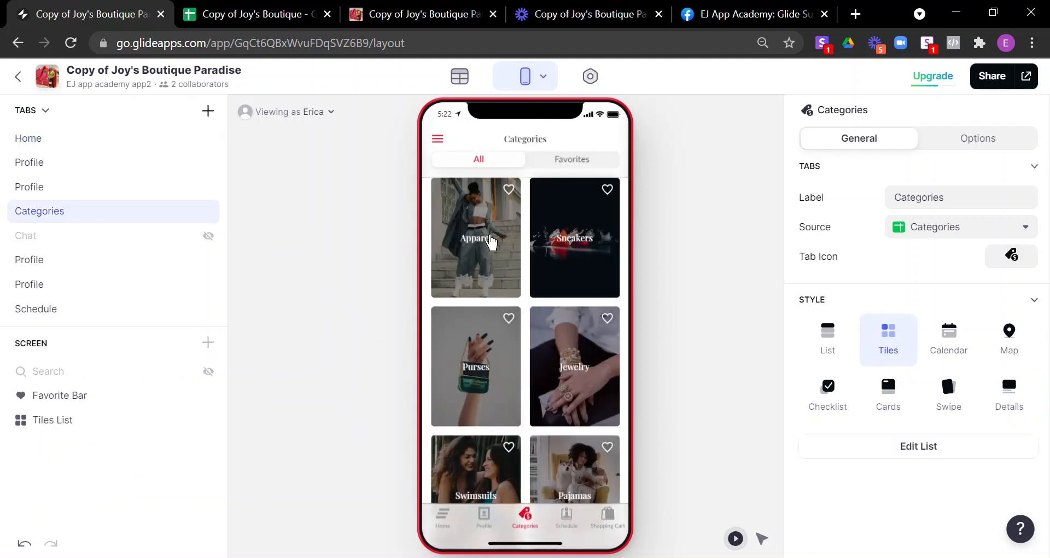
click(604, 275)
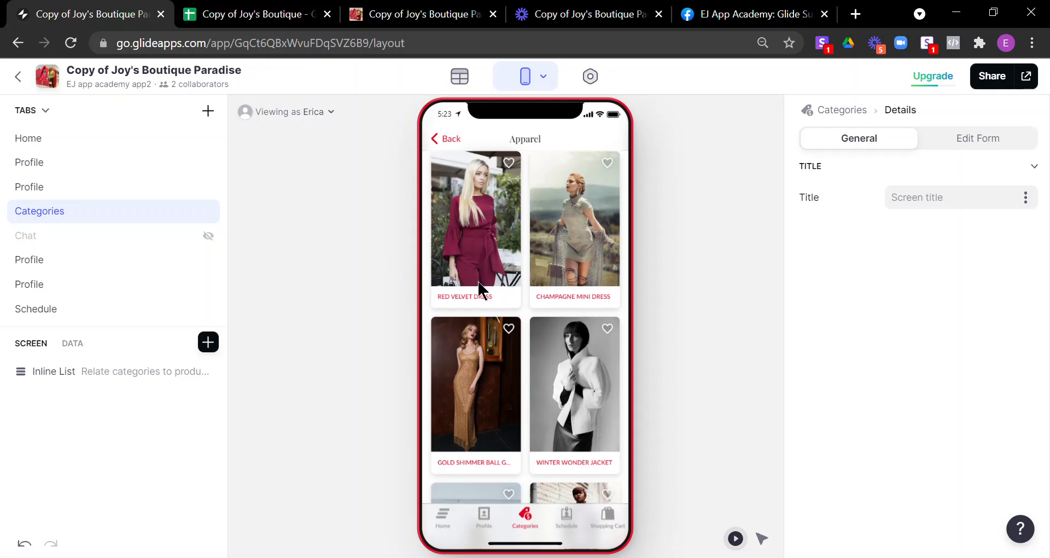
Step: Add the Red Velvet Dress-Red-8 variant to the cart, bringing the total to $75.00
click(492, 298)
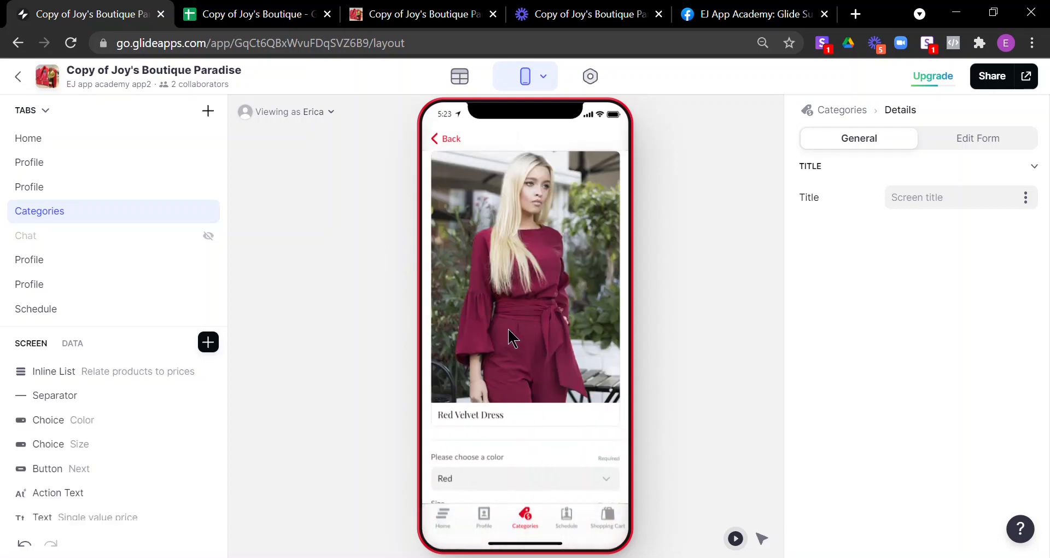
scroll(546, 404, down, 1)
scroll(546, 398, down, 1)
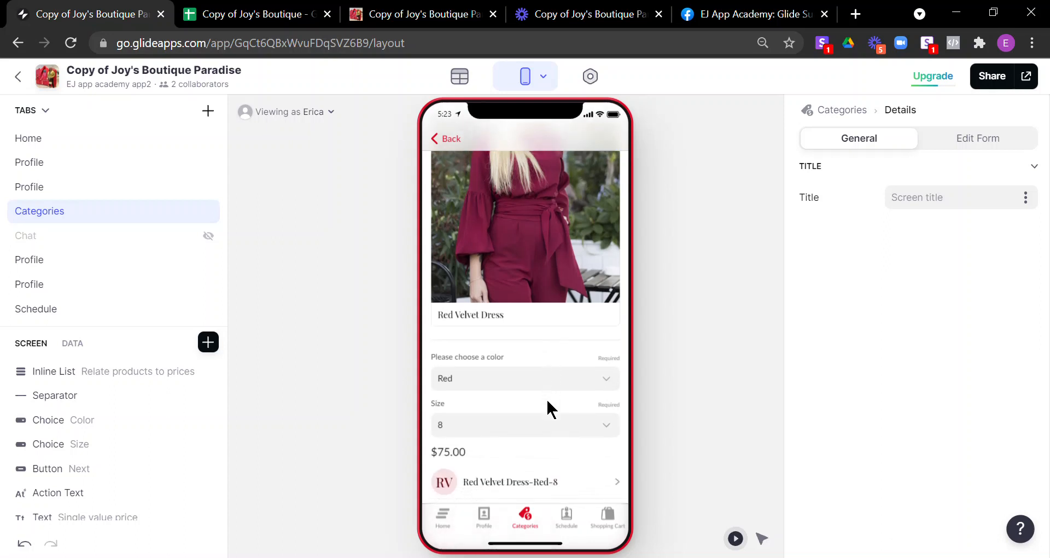
click(518, 487)
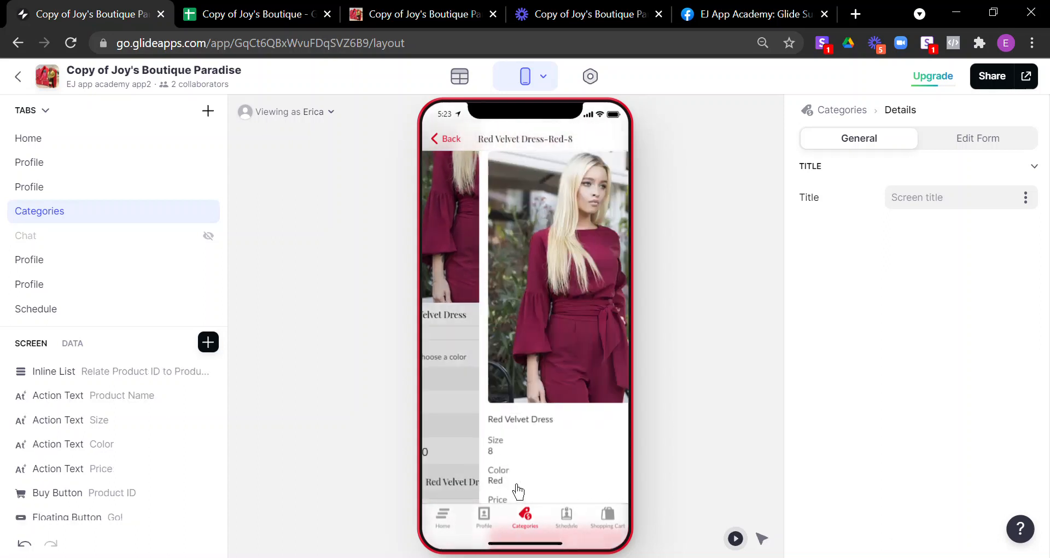
scroll(529, 383, down, 1)
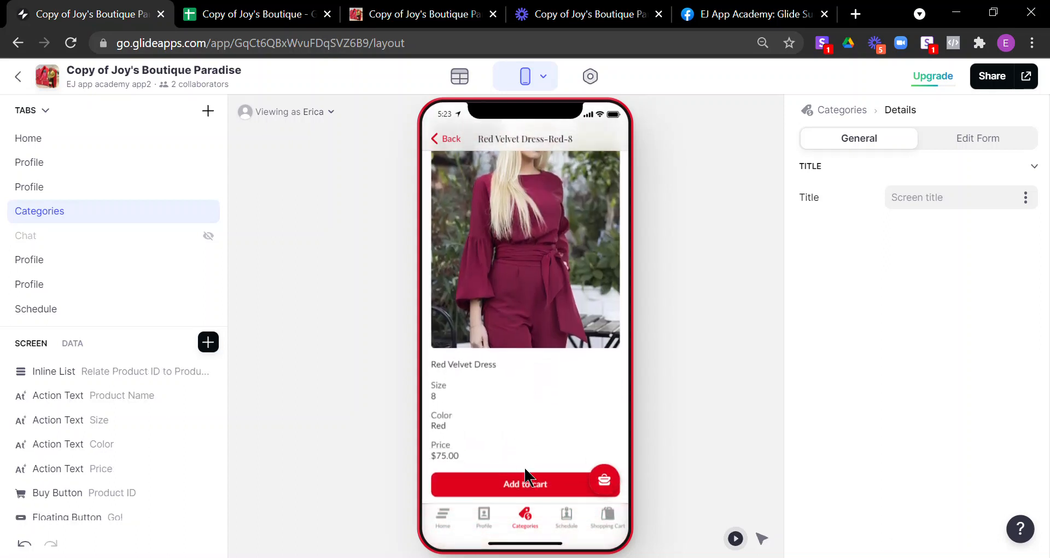
click(542, 493)
Step: Check out the cart and enter the 4242 Stripe test card, expiry, CVC and zip 97333
click(616, 523)
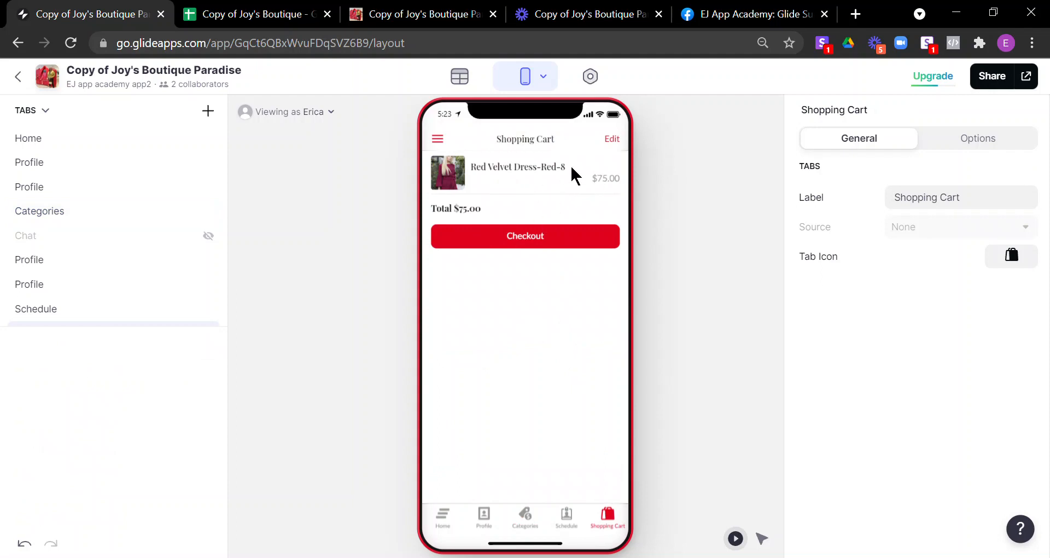
click(530, 250)
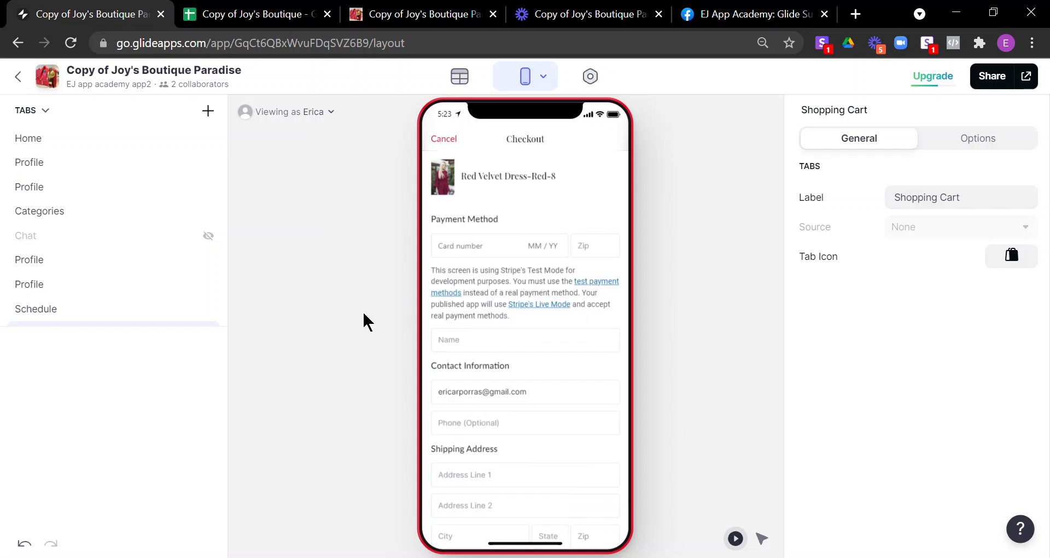
click(467, 247)
text(4242 4242 4242 4242)
text(04)
text(20)
key(BackSpace)
text(4 123)
click(600, 257)
text(97333)
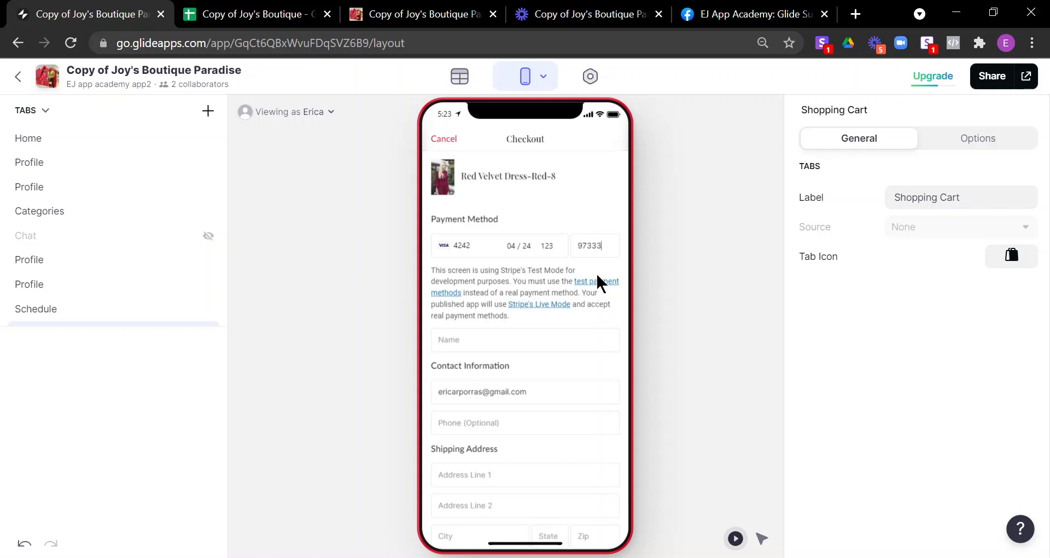
Step: Fill in the buyer's name and place the $75.00 Red Velvet Dress order
scroll(546, 323, down, 2)
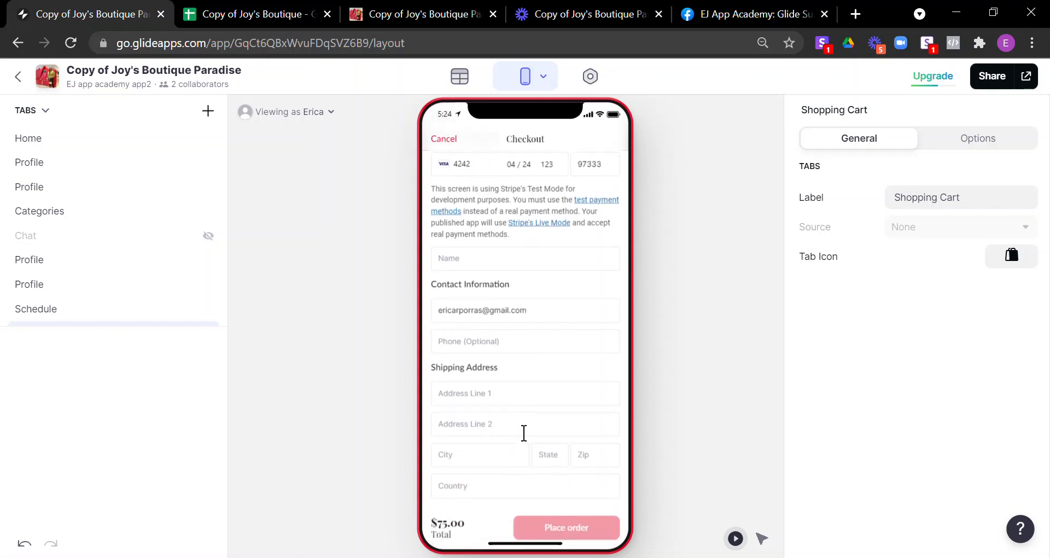
scroll(509, 435, down, 1)
scroll(509, 434, up, 2)
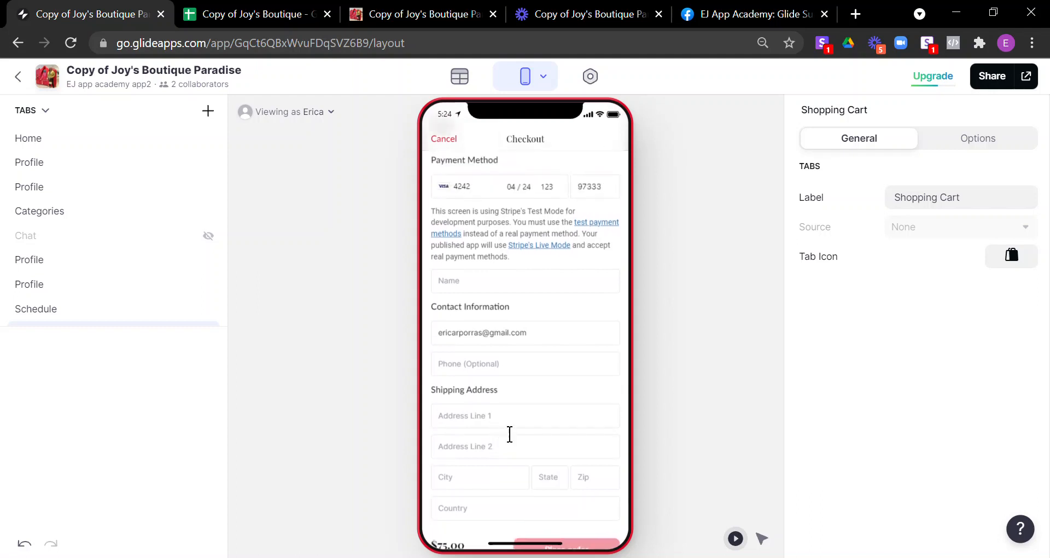
scroll(509, 435, down, 2)
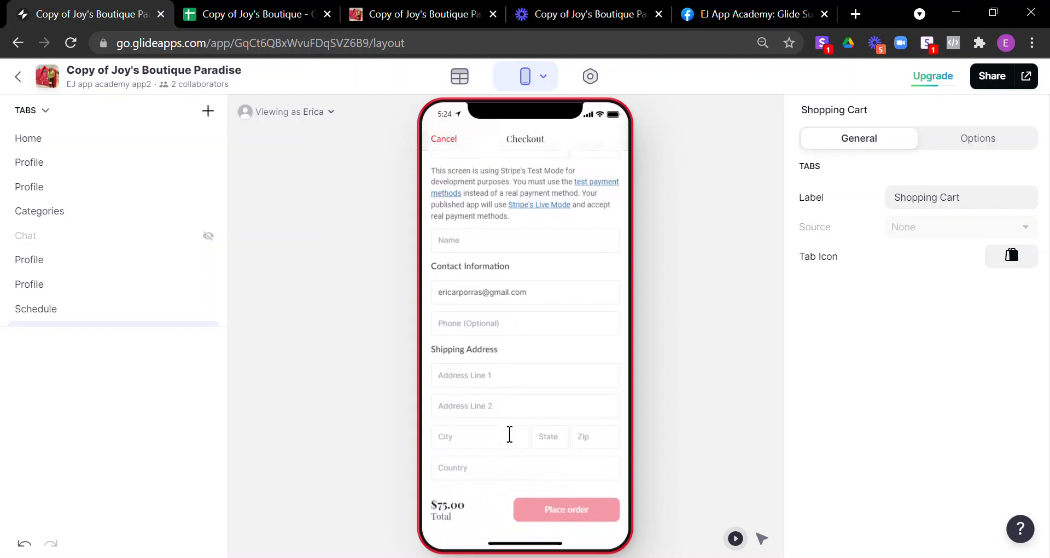
click(504, 251)
text(Erica)
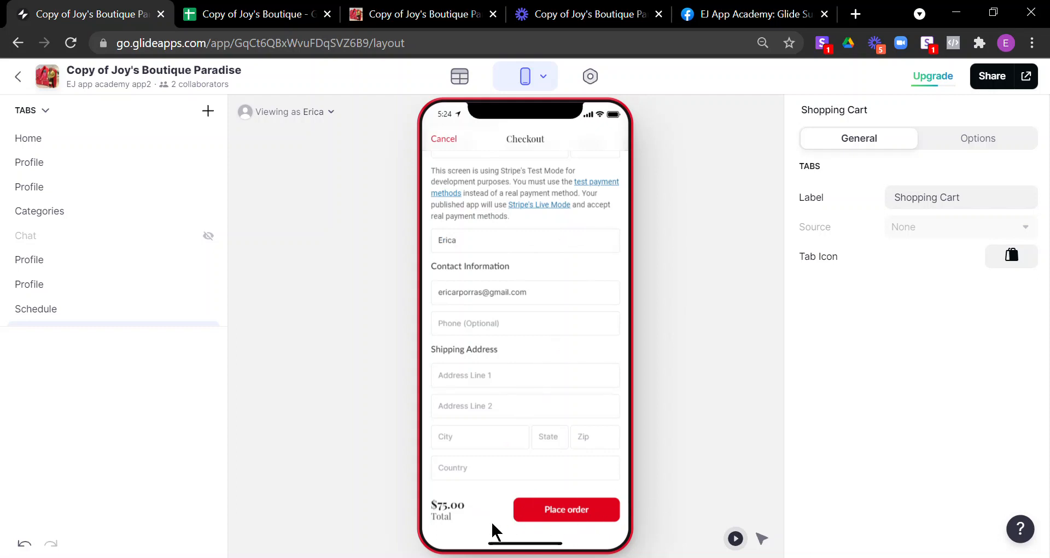
click(575, 520)
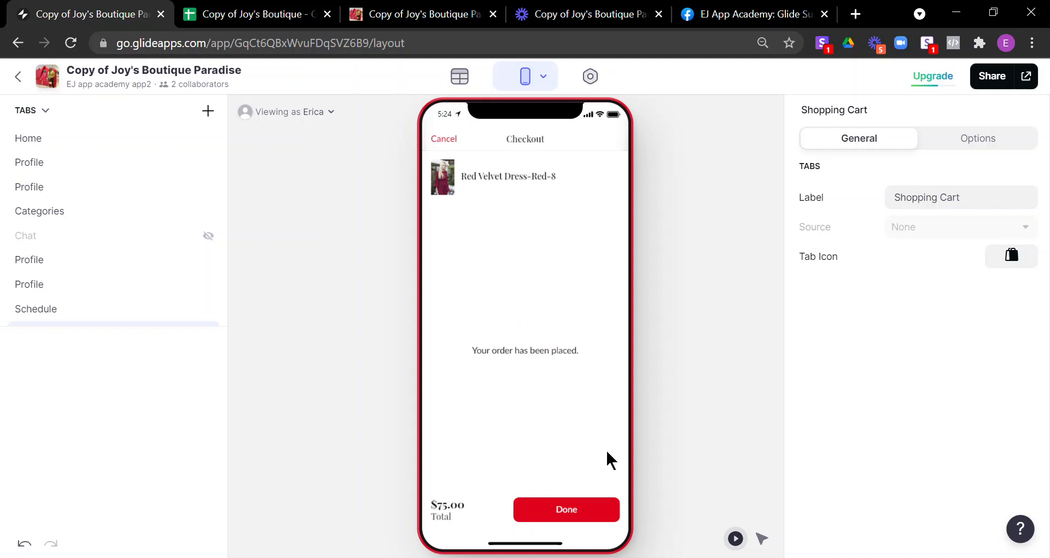
Step: Dismiss the order confirmation and browse the Book Now tab's October 2021 Calendly calendar
click(556, 528)
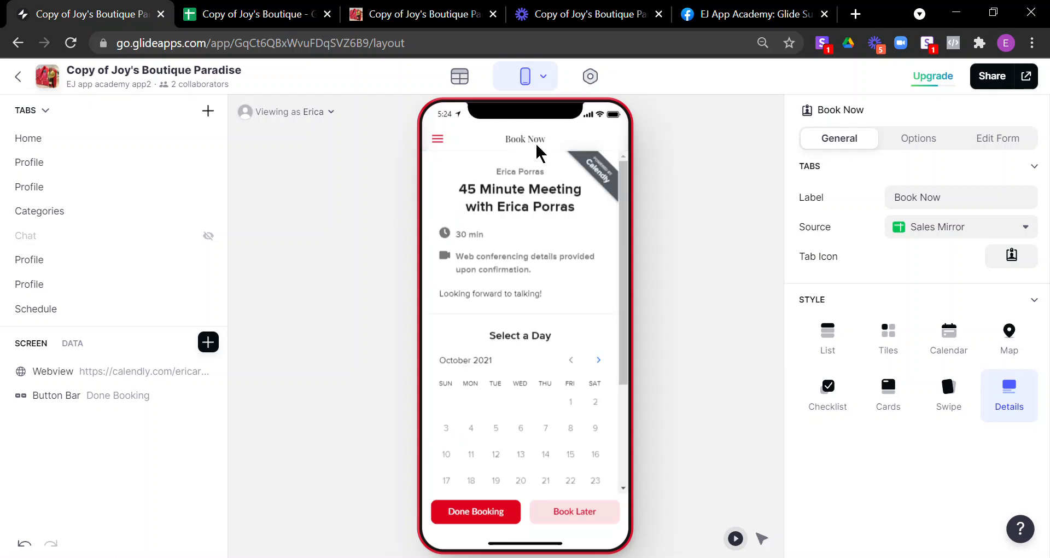
scroll(93, 266, down, 2)
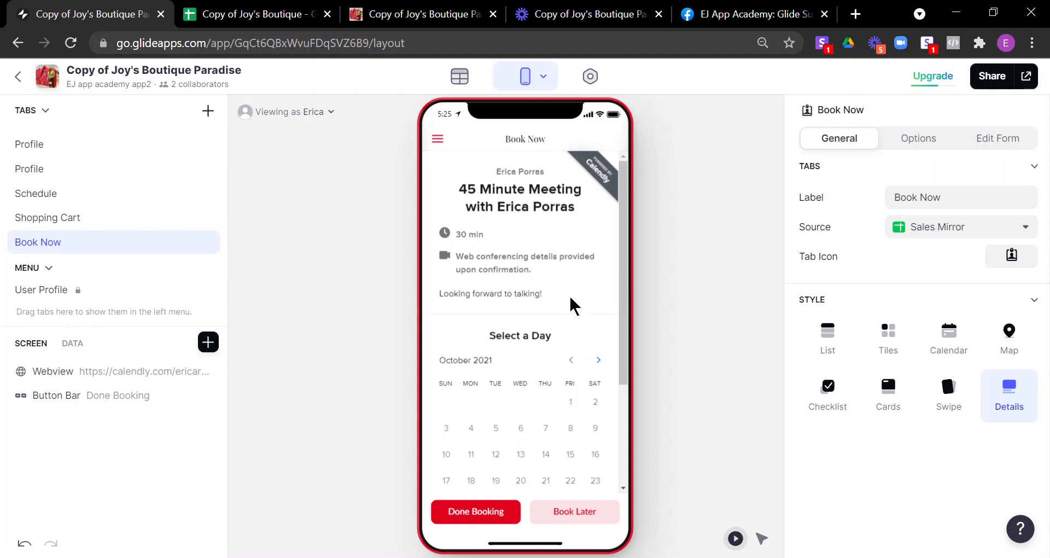
scroll(509, 394, down, 2)
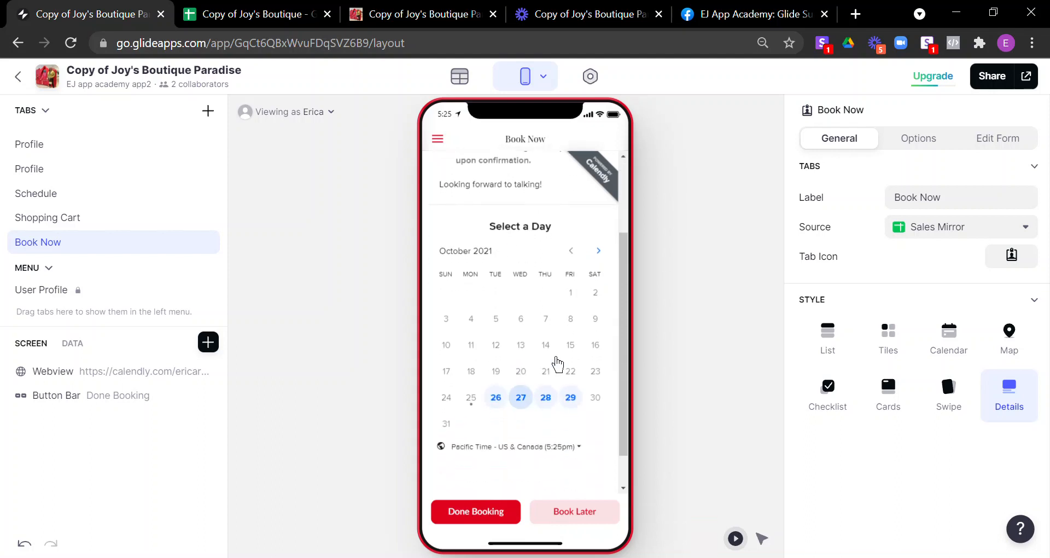
scroll(525, 389, up, 1)
scroll(530, 386, down, 1)
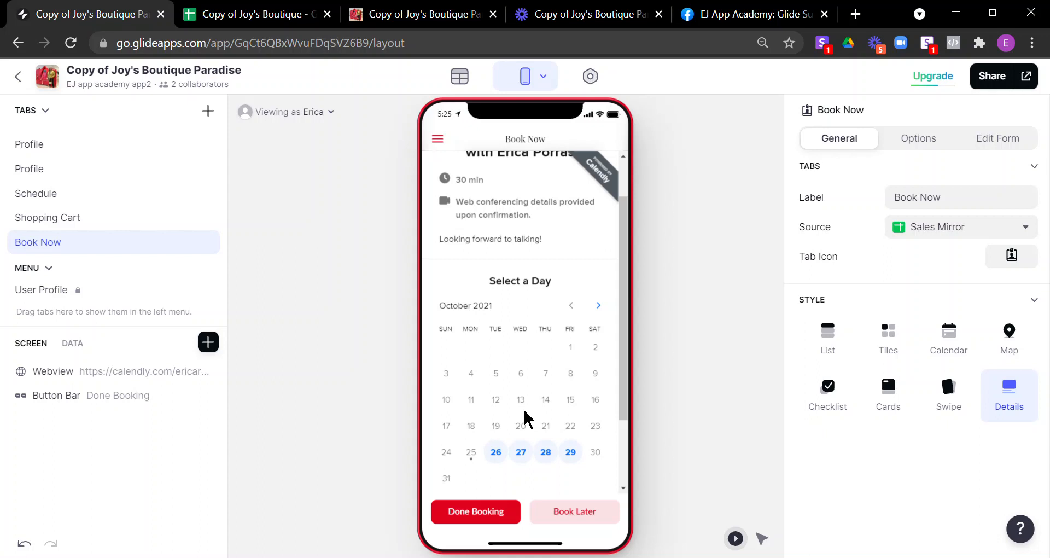
scroll(525, 418, down, 3)
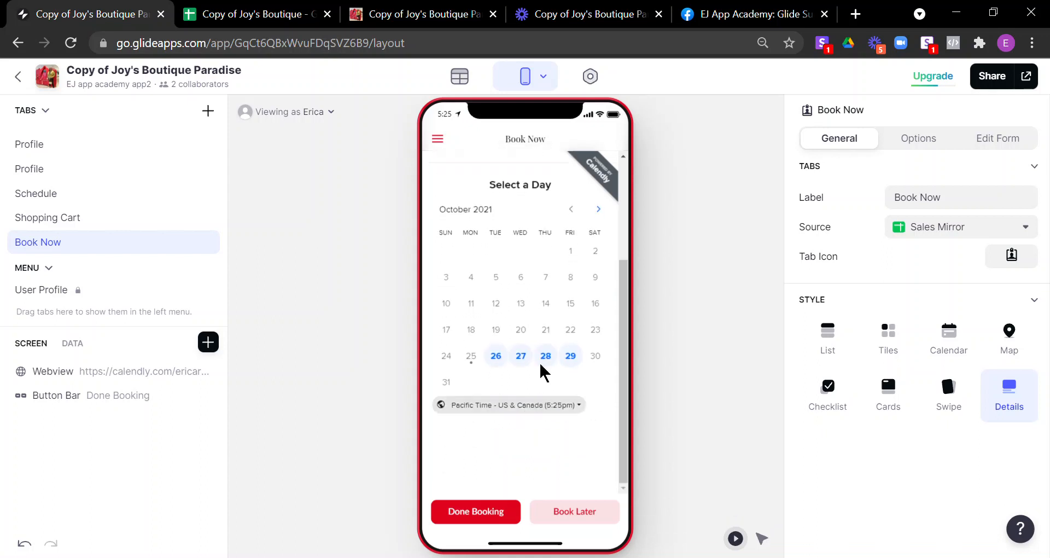
scroll(547, 398, up, 5)
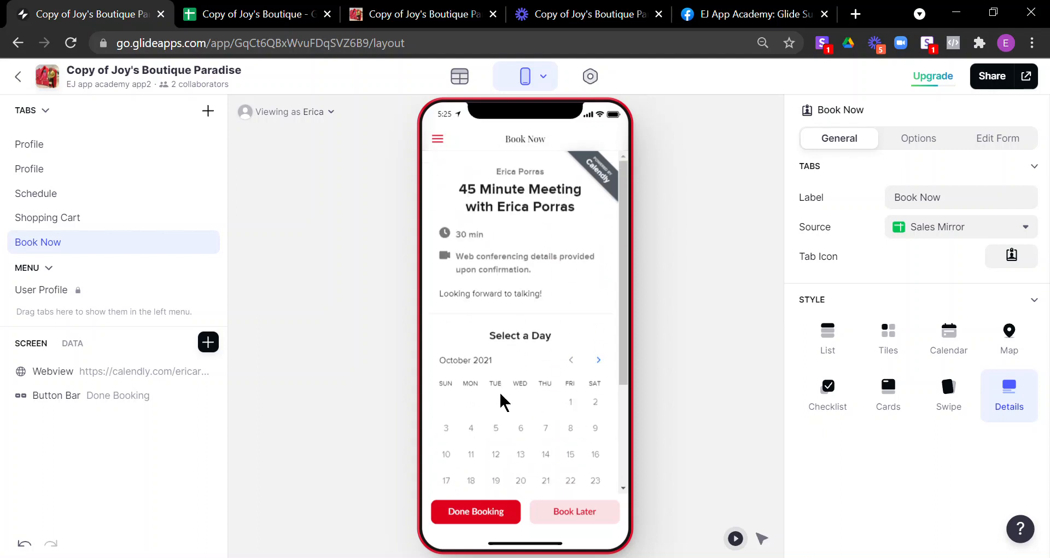
scroll(500, 394, down, 5)
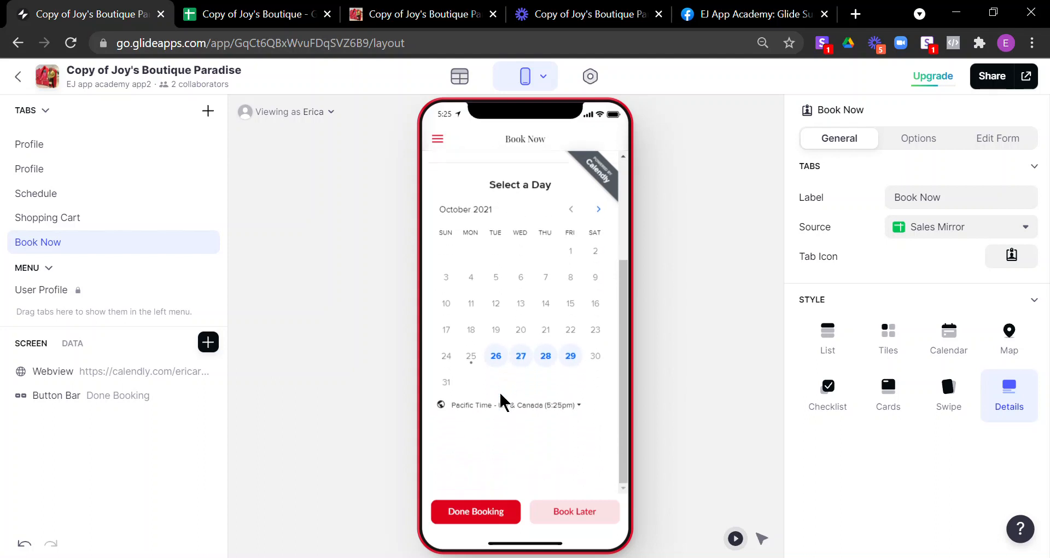
scroll(501, 393, up, 5)
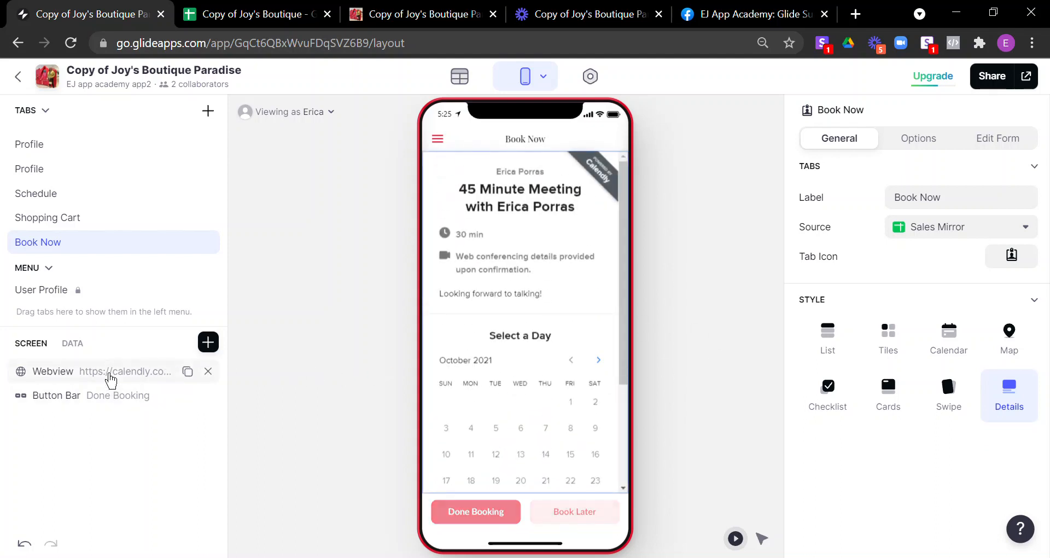
Step: Inspect the Book Now webview's booking link URL
click(191, 371)
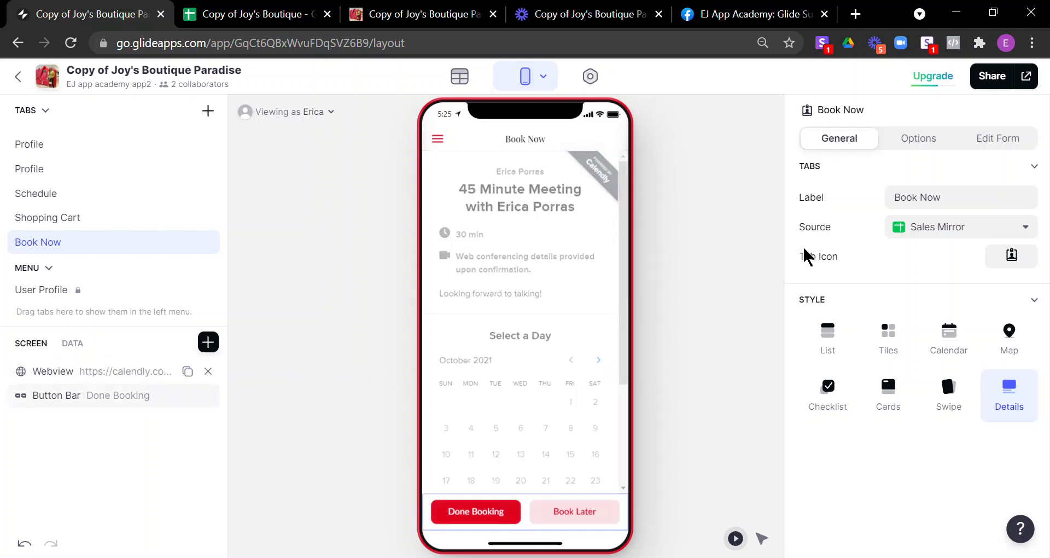
drag(1005, 236, 763, 223)
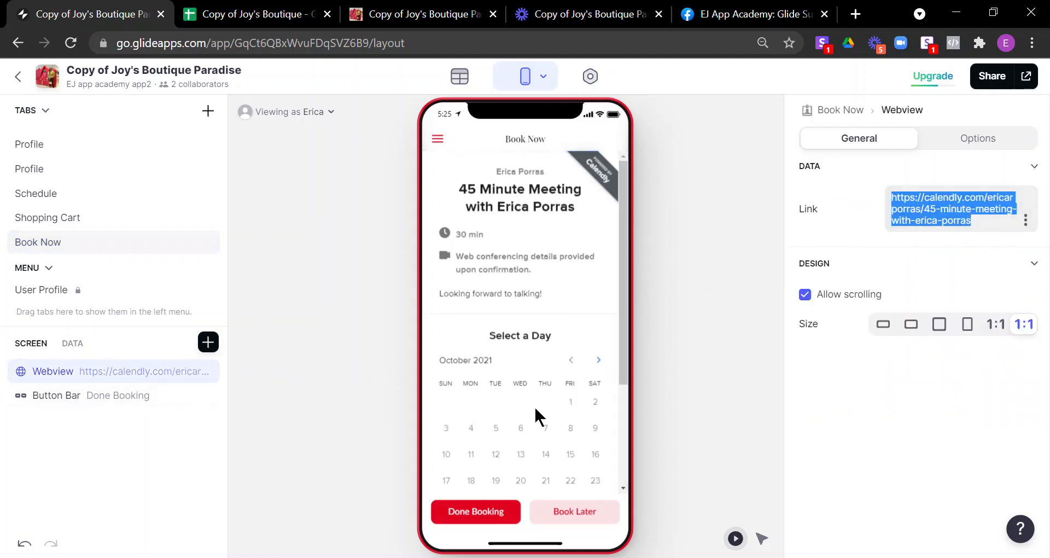
scroll(536, 415, down, 2)
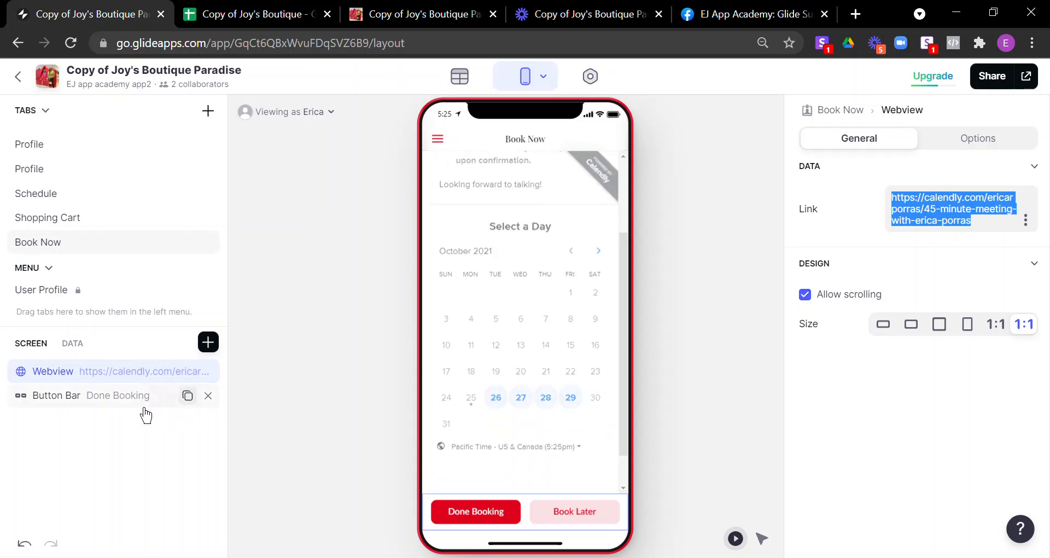
Step: Review the Button Bar settings, then choose Book Later to return to the Home page
click(122, 404)
click(487, 533)
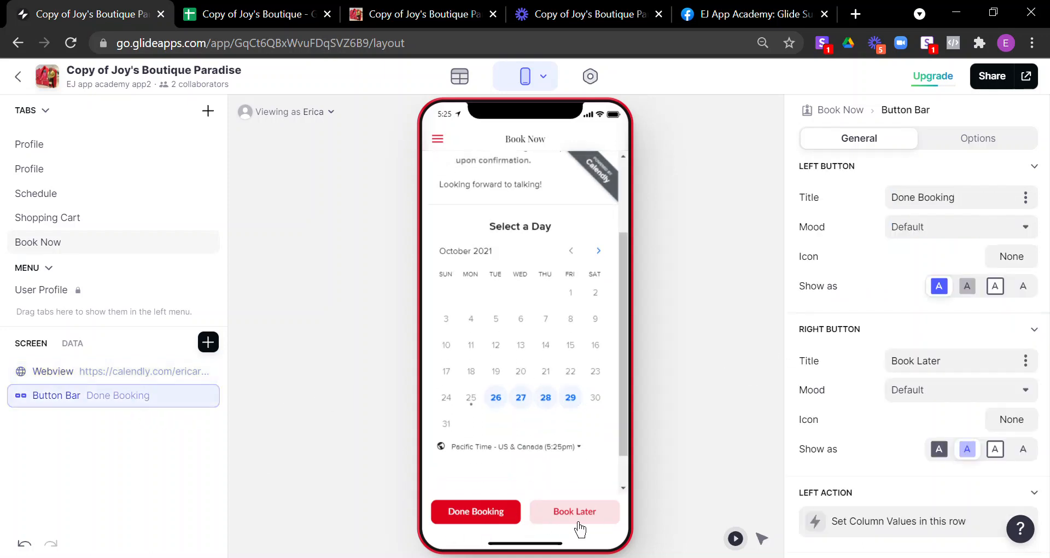
scroll(527, 415, down, 1)
scroll(527, 419, up, 3)
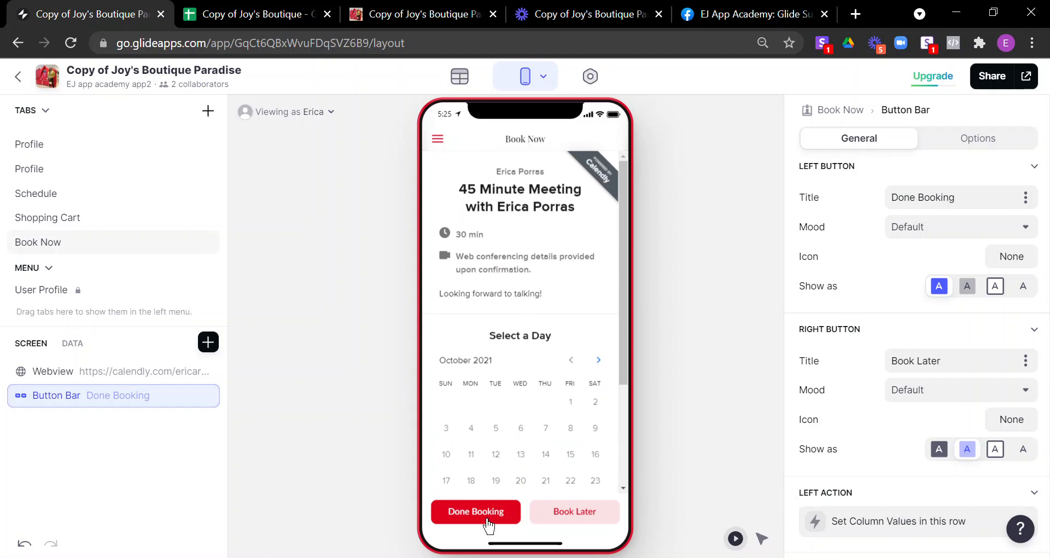
click(599, 527)
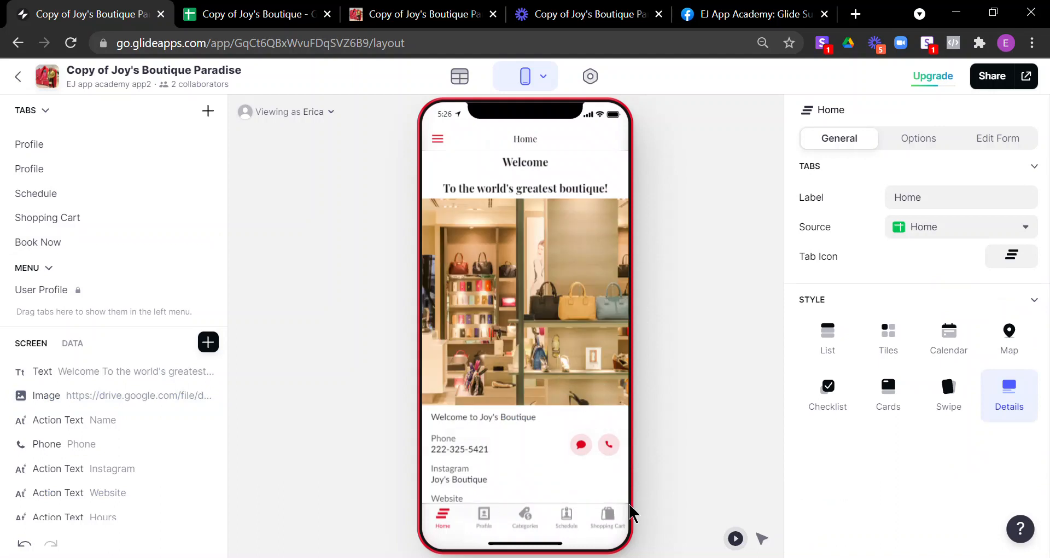
Step: Switch the preview to the Schedule tab listing the three test purchases
click(578, 528)
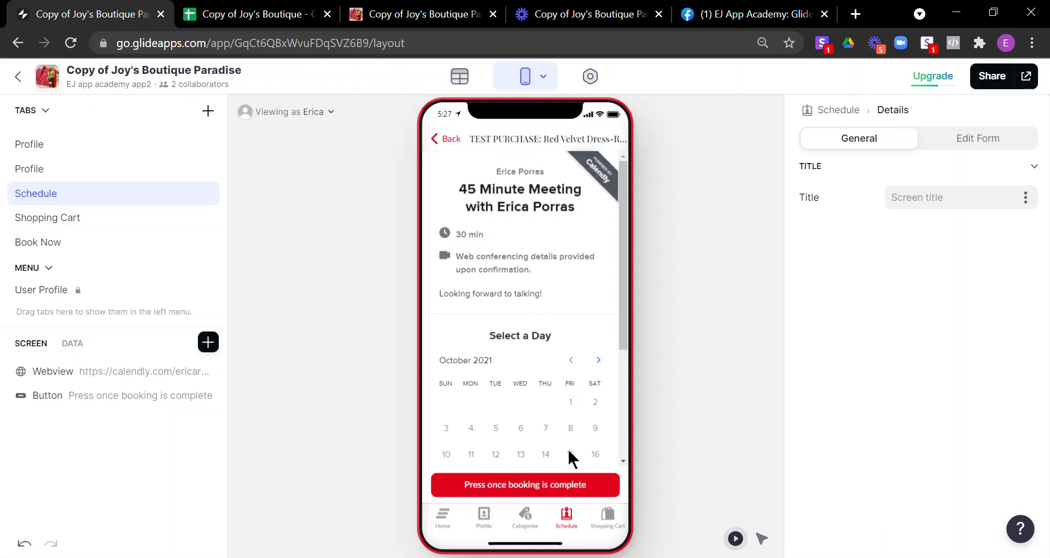
Step: Pick the Oct 28 3:00pm slot in the Calendly calendar, then return to day selection
scroll(539, 417, down, 3)
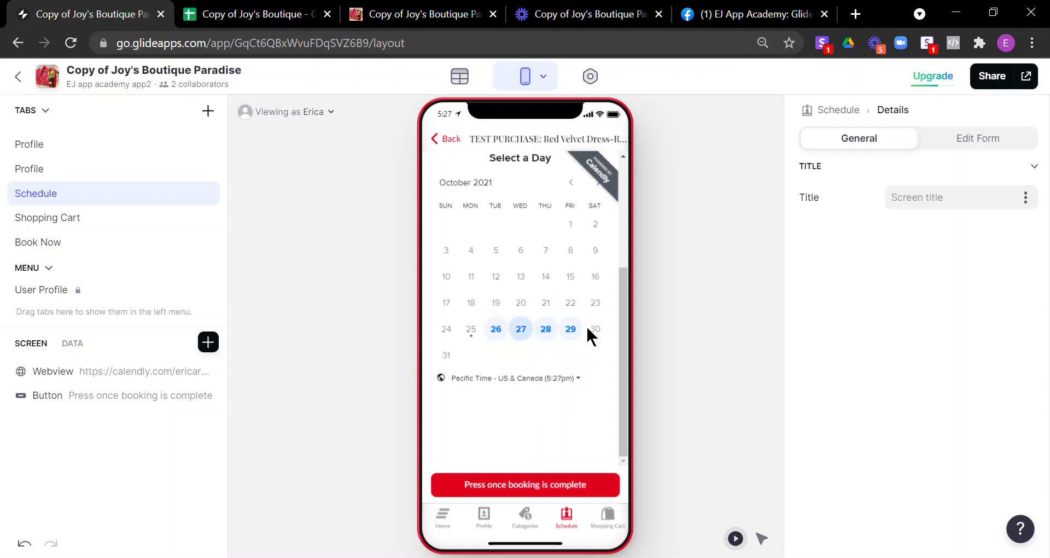
click(560, 336)
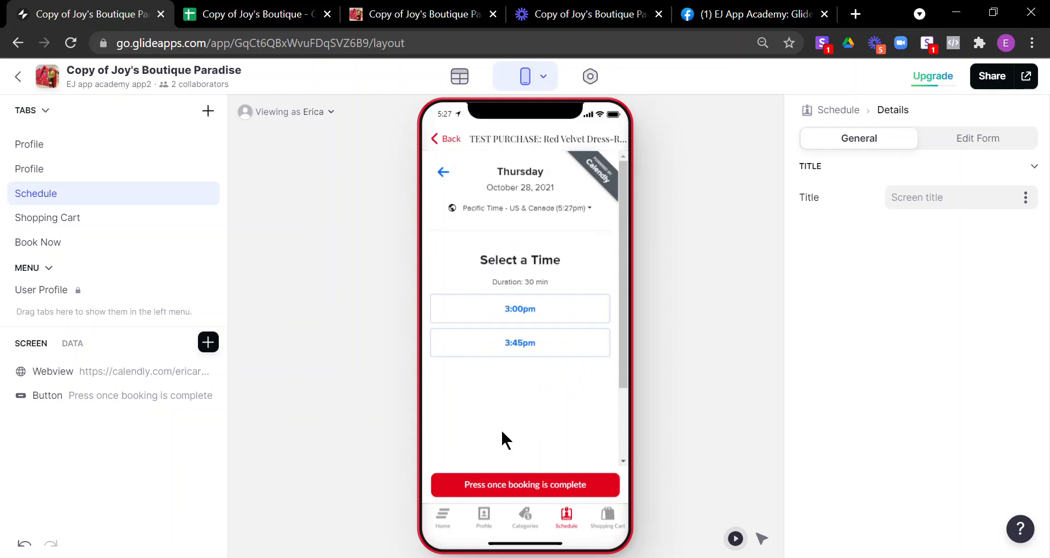
click(548, 324)
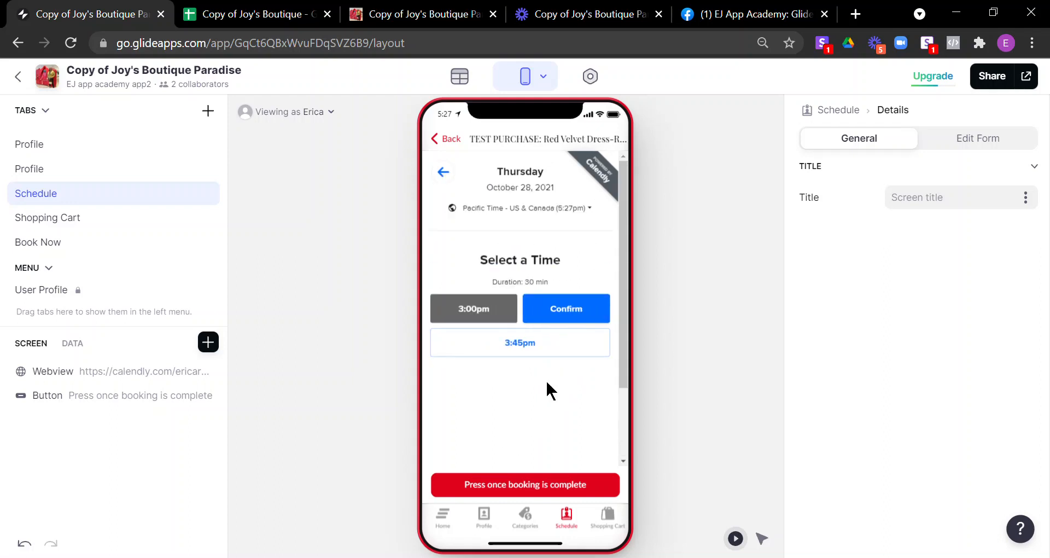
click(452, 177)
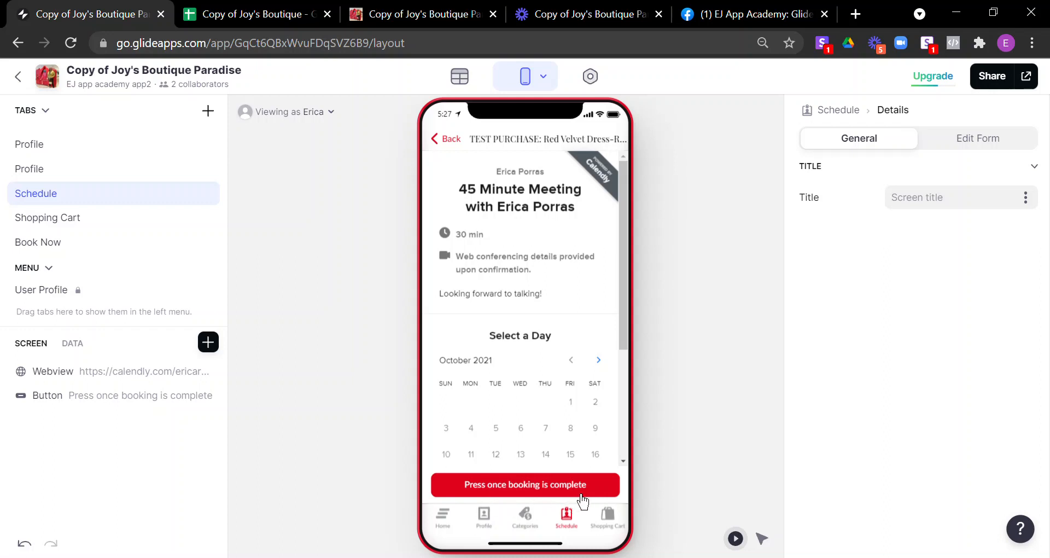
Step: Mark the Red Velvet Dress booking complete and glance at the Champagne mini dress entry
click(549, 495)
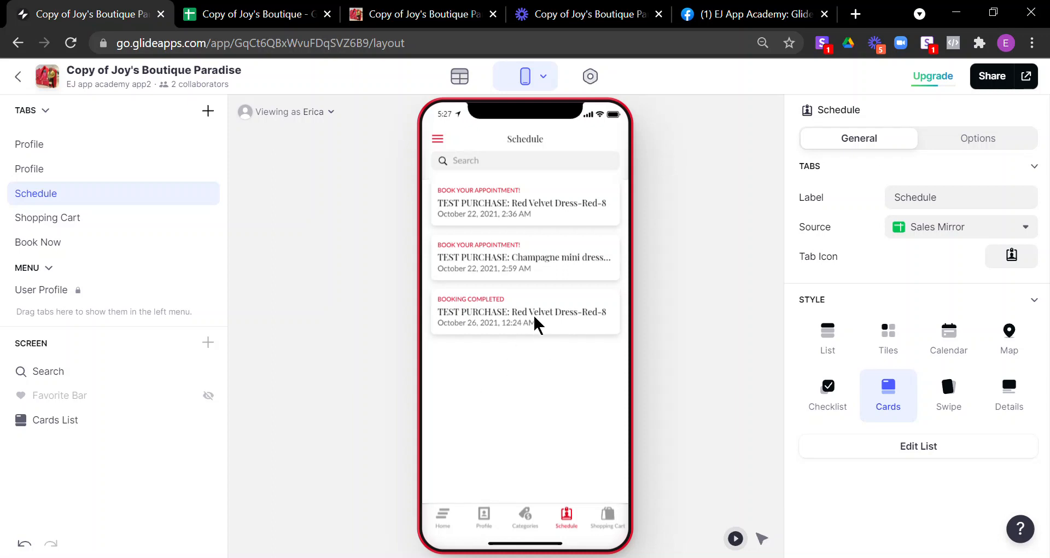
click(501, 266)
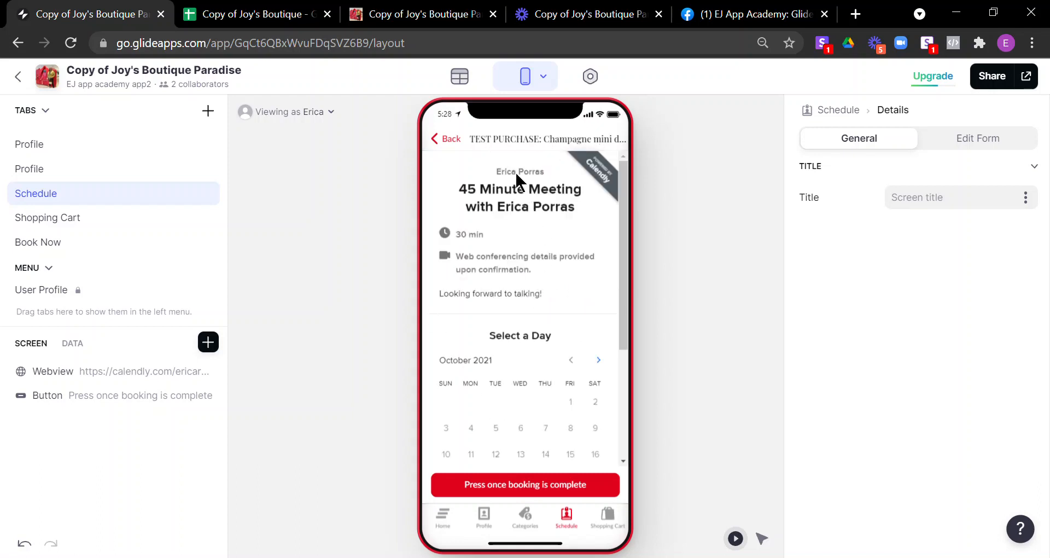
click(455, 147)
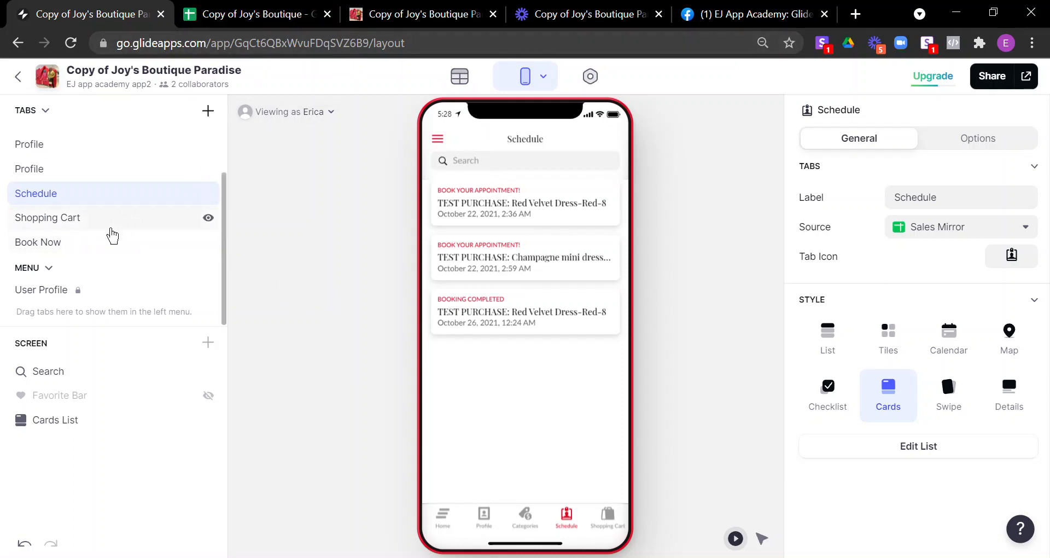
Step: Select the Book Now tab and preview its hidden screen despite the false visibility condition
click(59, 247)
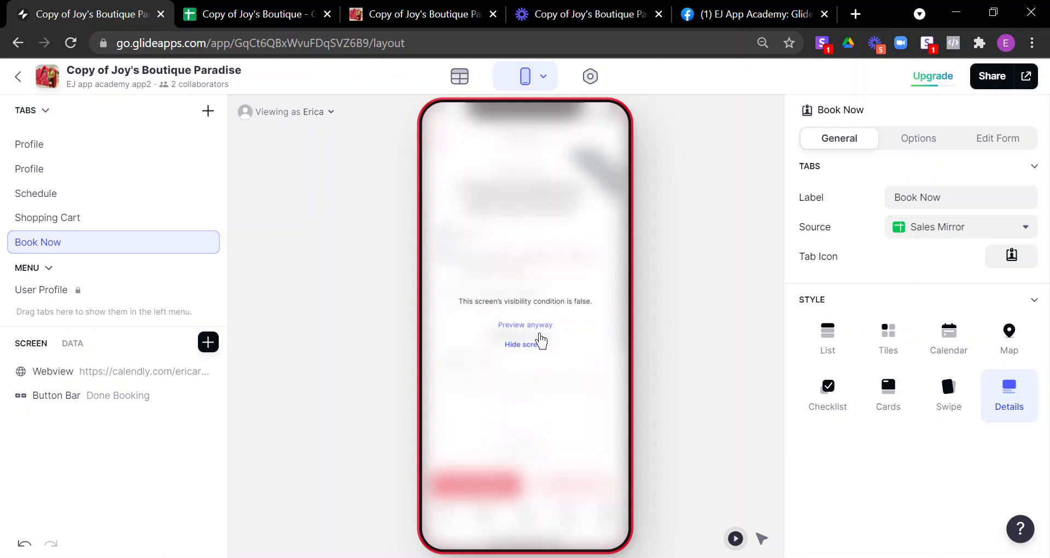
click(539, 329)
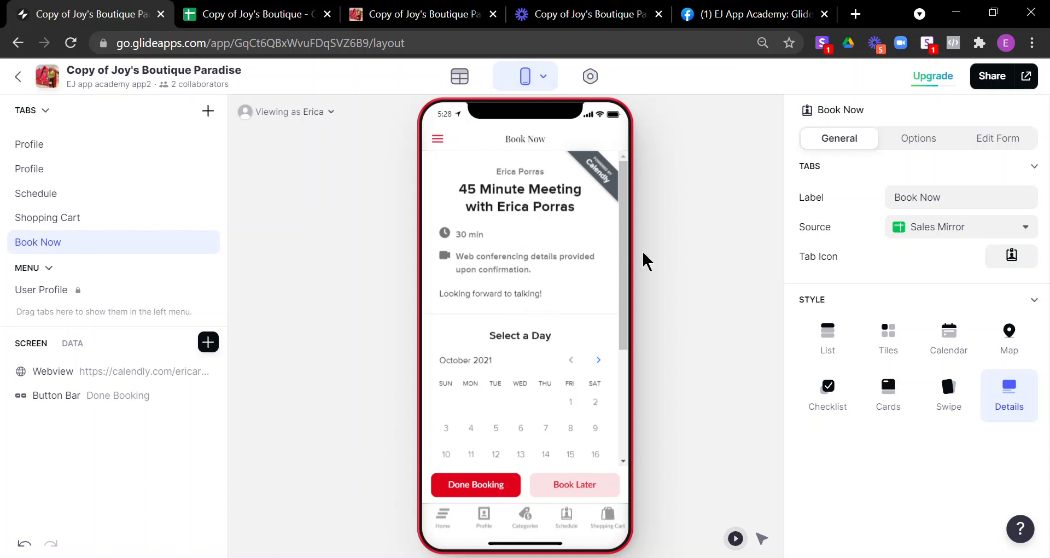
Step: Inspect the webview's link, then show the Button Bar's Done Booking and Book Later actions
click(126, 377)
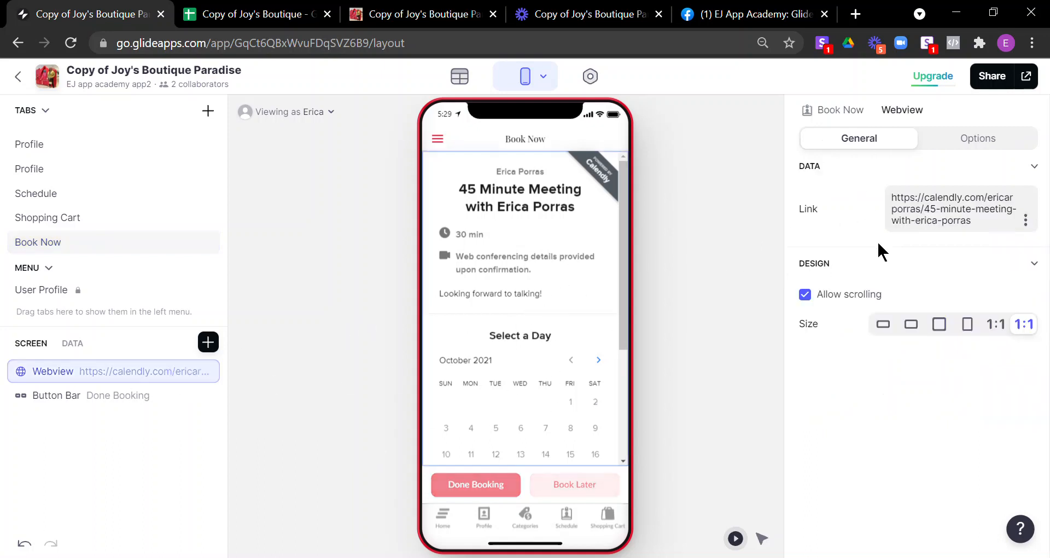
scroll(559, 363, down, 3)
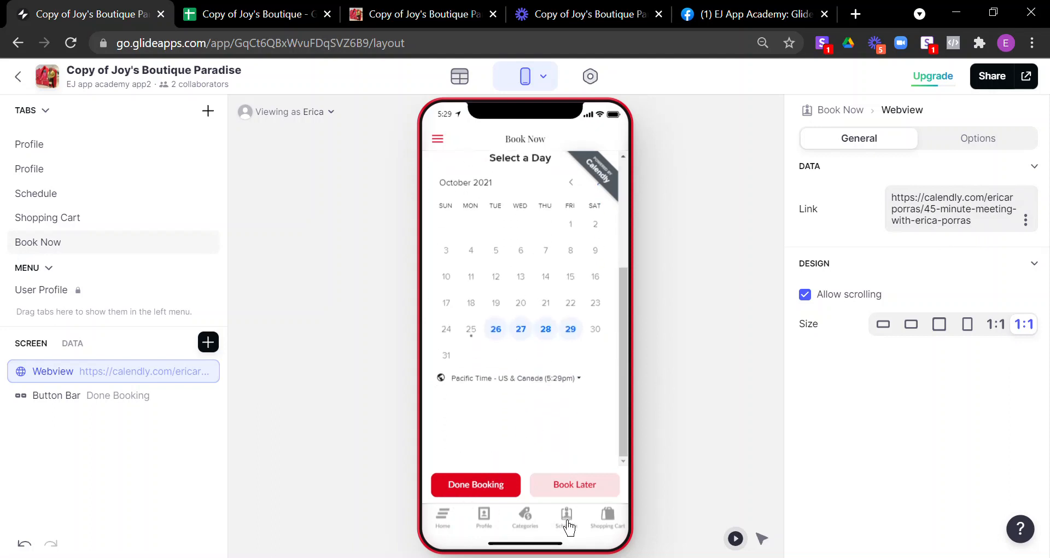
click(131, 413)
scroll(848, 378, down, 4)
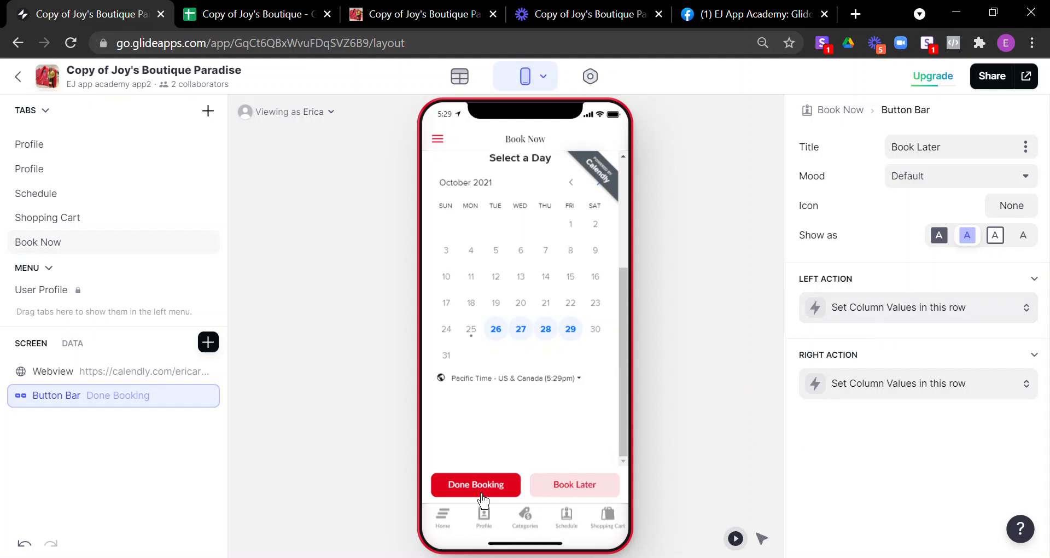
click(876, 321)
scroll(905, 417, down, 3)
scroll(906, 416, down, 3)
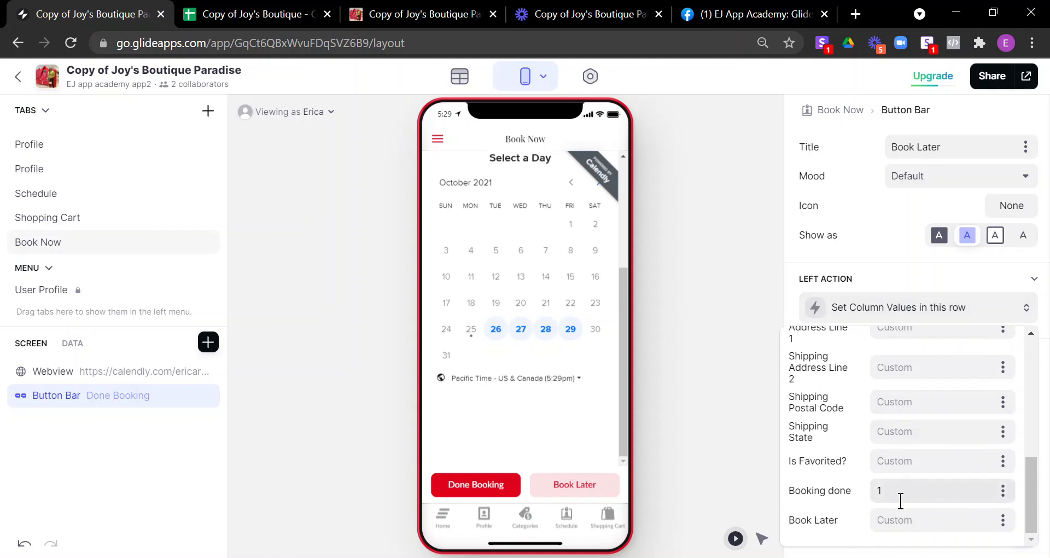
triple_click(804, 495)
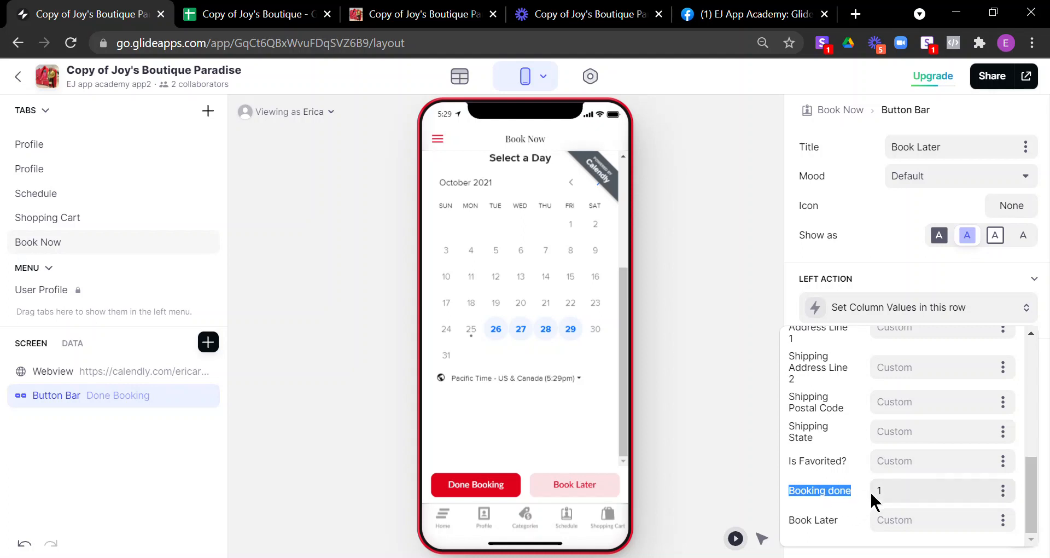
click(708, 467)
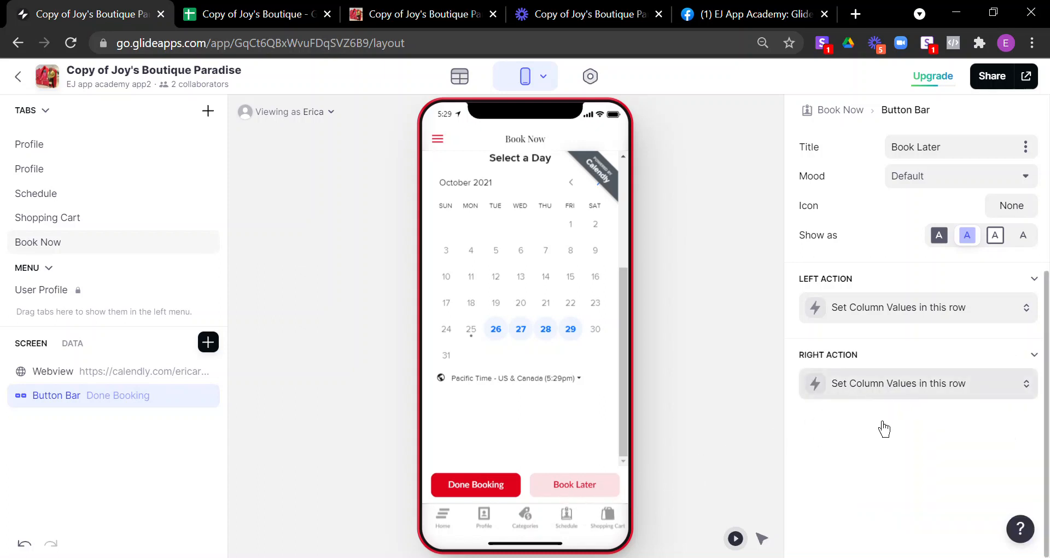
click(881, 388)
scroll(861, 296, down, 8)
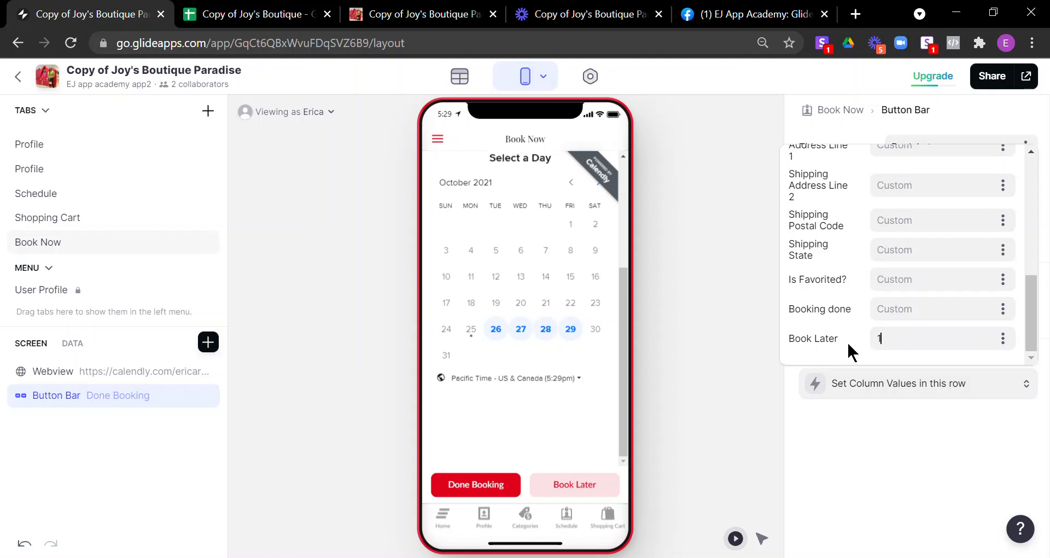
click(758, 394)
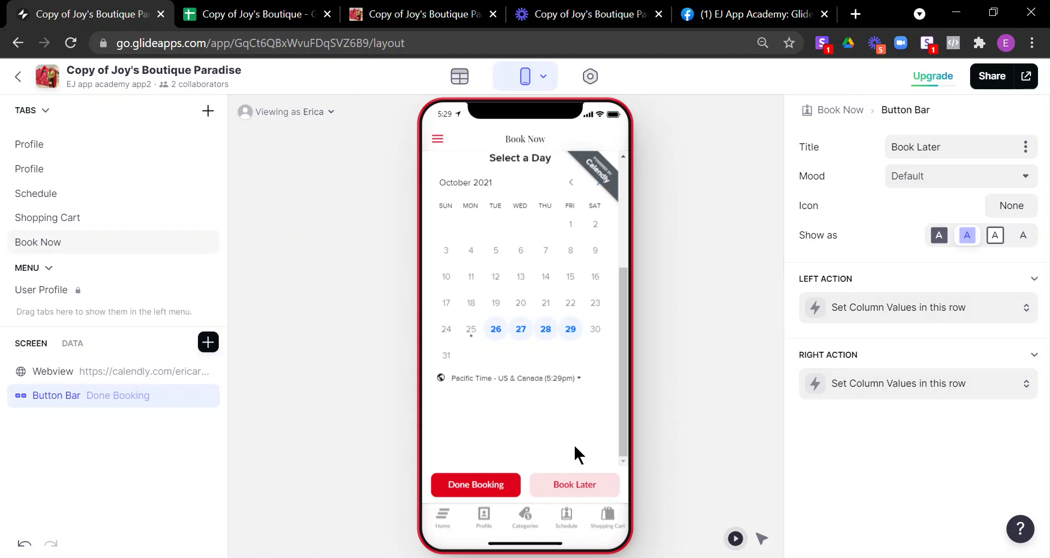
scroll(575, 449, up, 3)
scroll(574, 449, down, 3)
Step: Check the latest sale's Row ID in Sales Mirror, then switch to the Copy of Joy's Boutique sheet
click(461, 77)
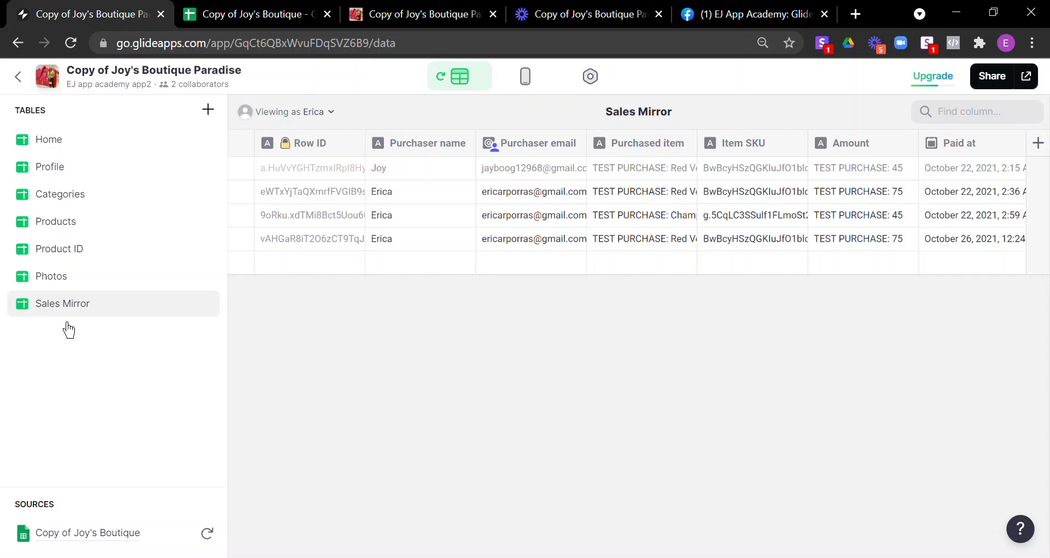
click(310, 245)
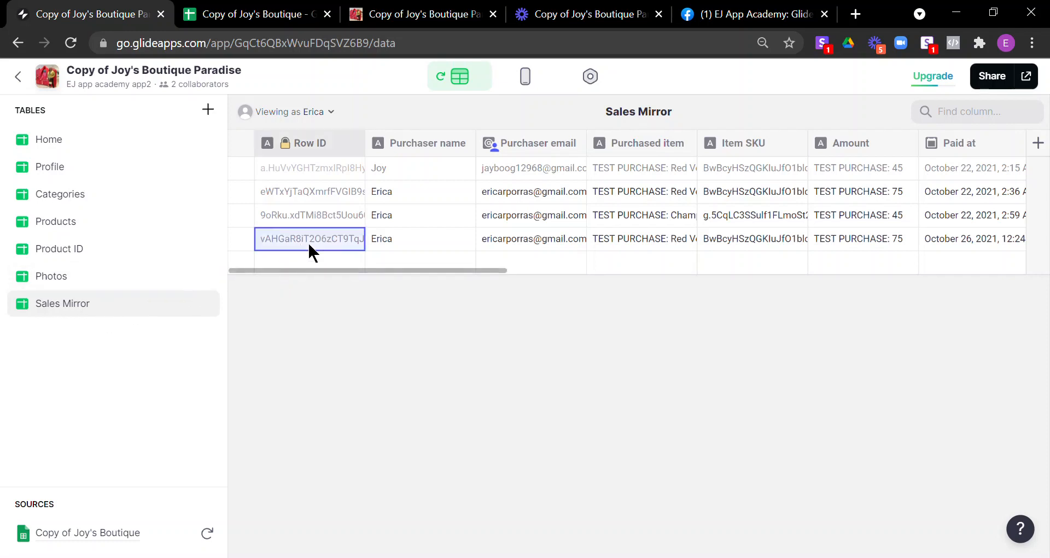
click(257, 15)
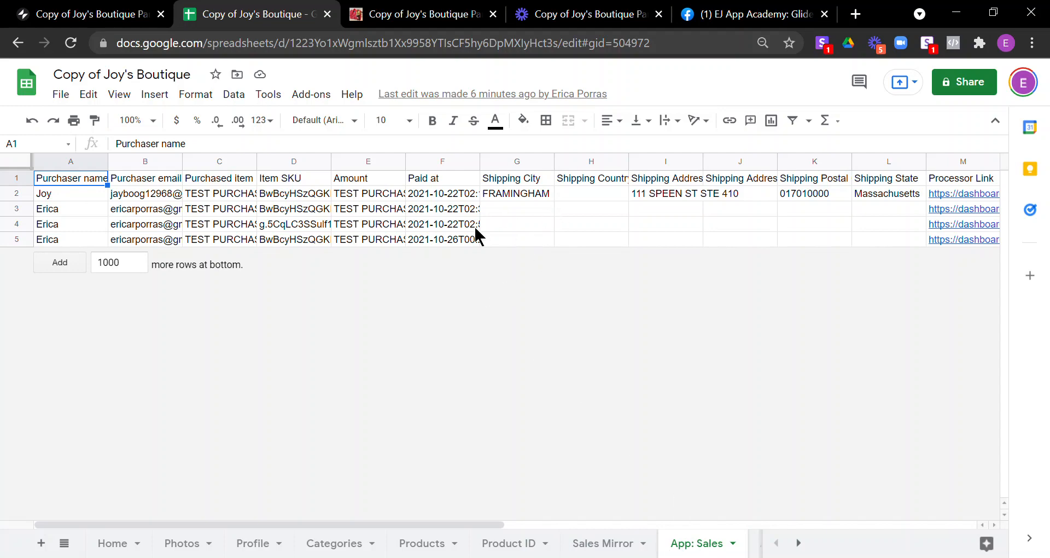
Step: Glance at Glide's Sales Mirror table, then return to the Google Sheets spreadsheet
click(116, 17)
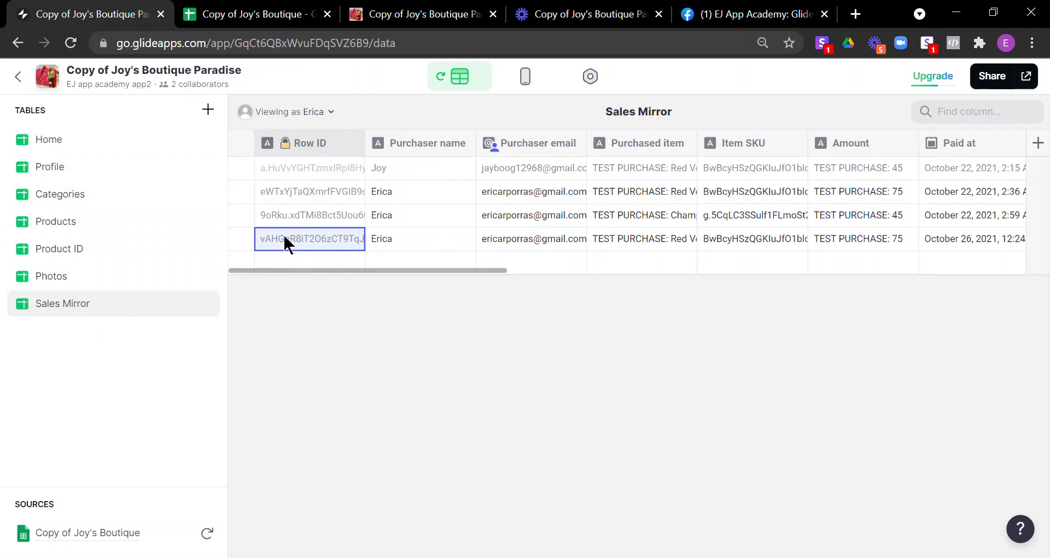
click(234, 14)
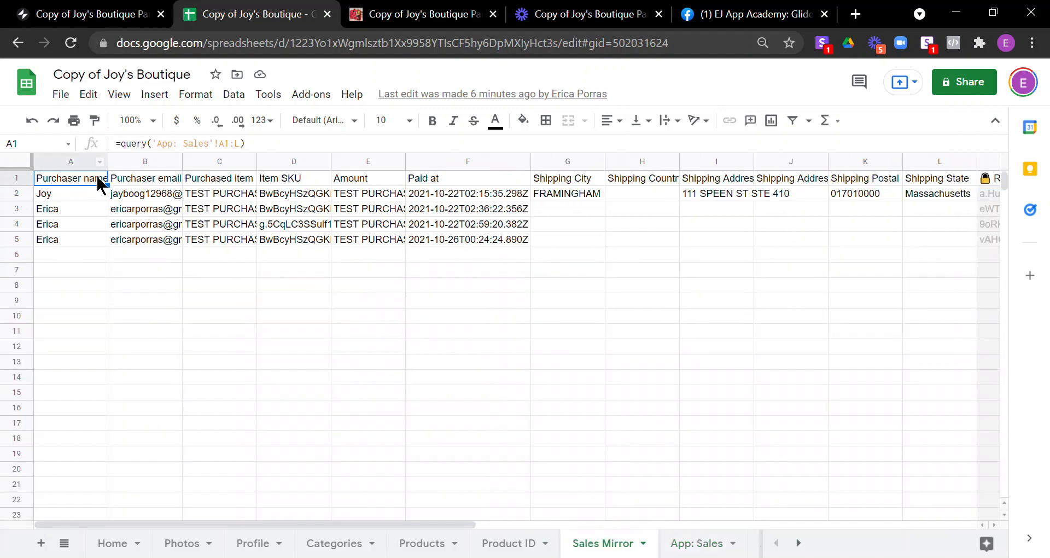
Step: Inspect A1's =query('App: Sales'!A1:L) formula and its source range
drag(277, 155, 293, 154)
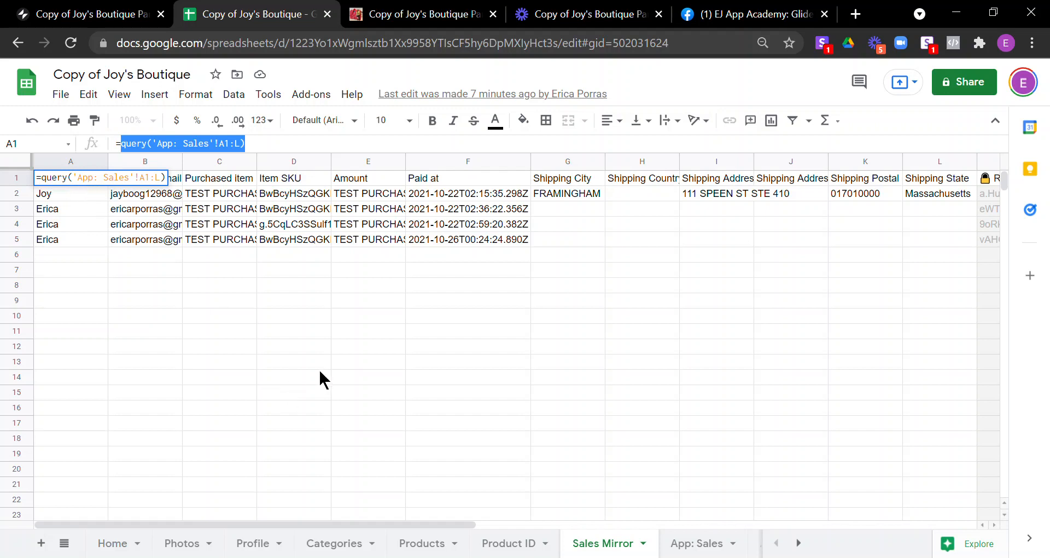
click(115, 178)
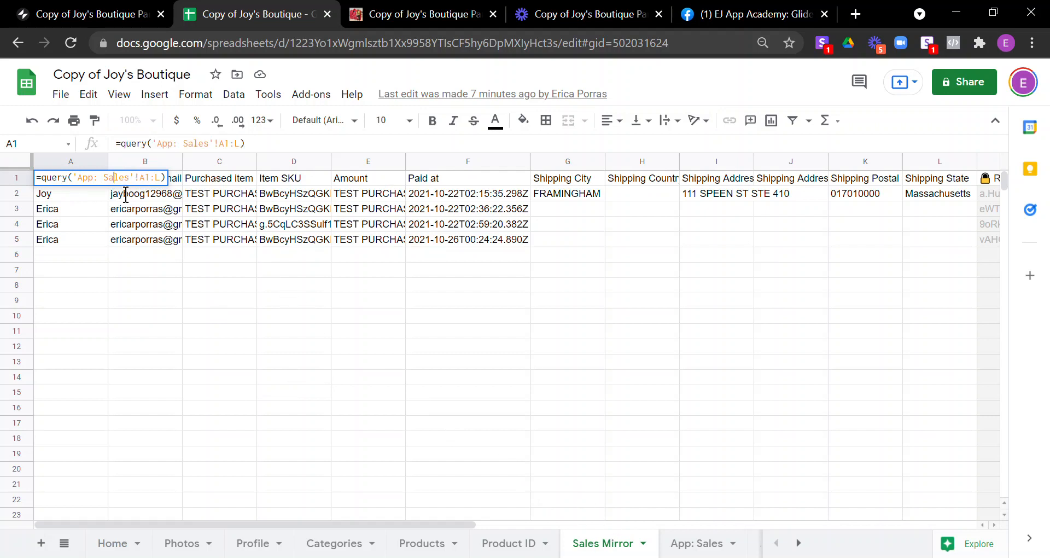
drag(162, 181, 85, 190)
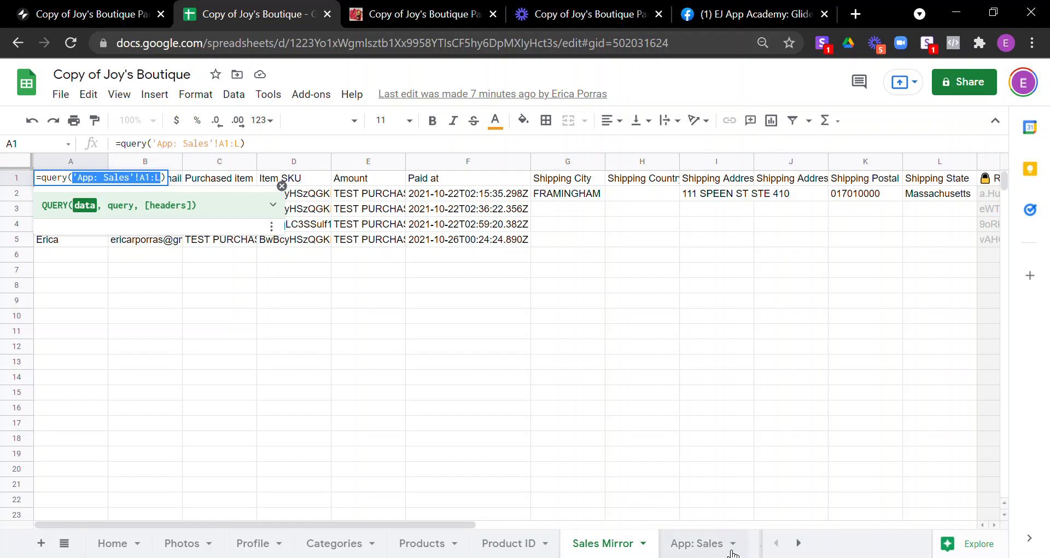
Step: Compare the App: Sales source sheet with Sales Mirror, then head back to Glide
click(703, 543)
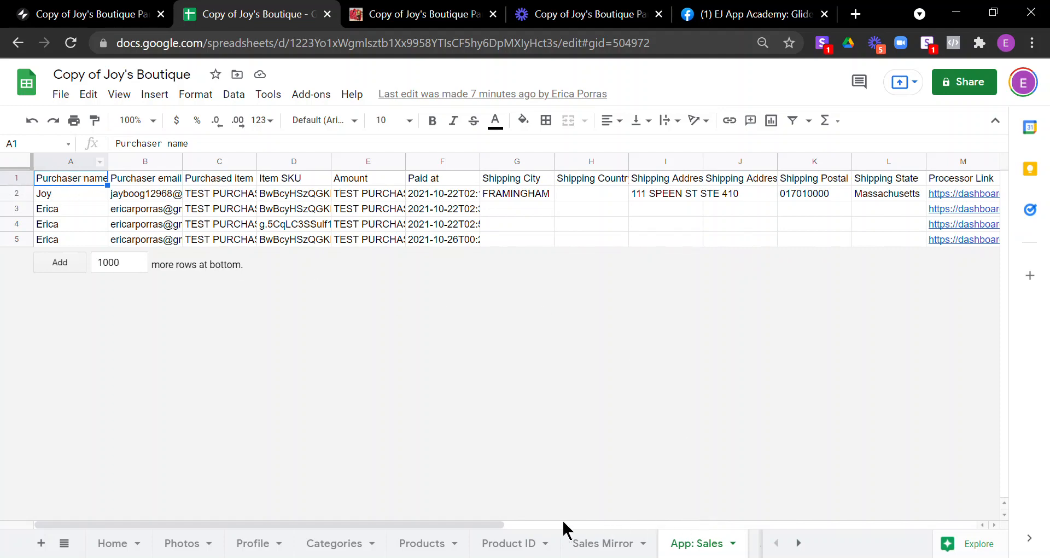
drag(485, 526, 713, 533)
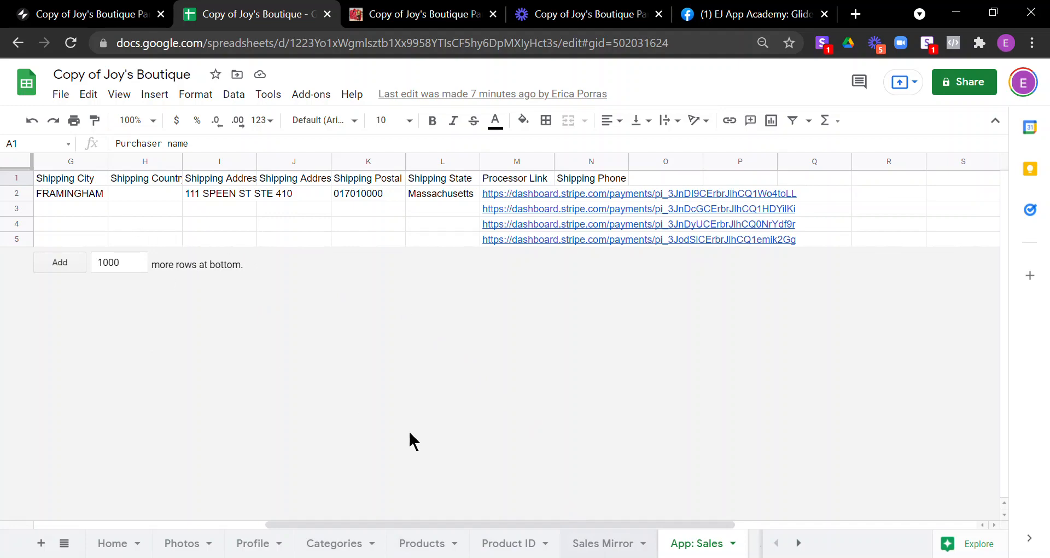
click(592, 547)
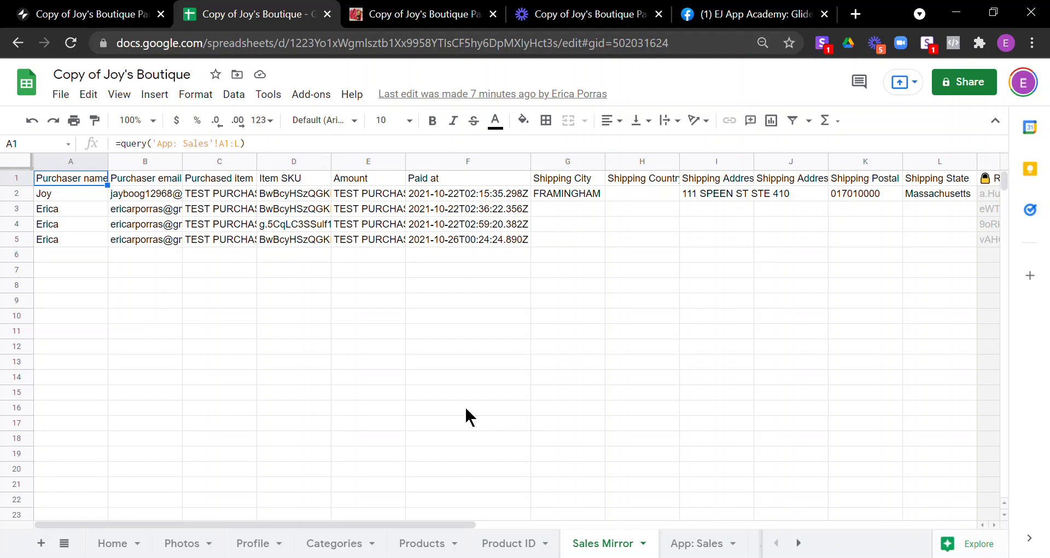
click(474, 199)
click(435, 259)
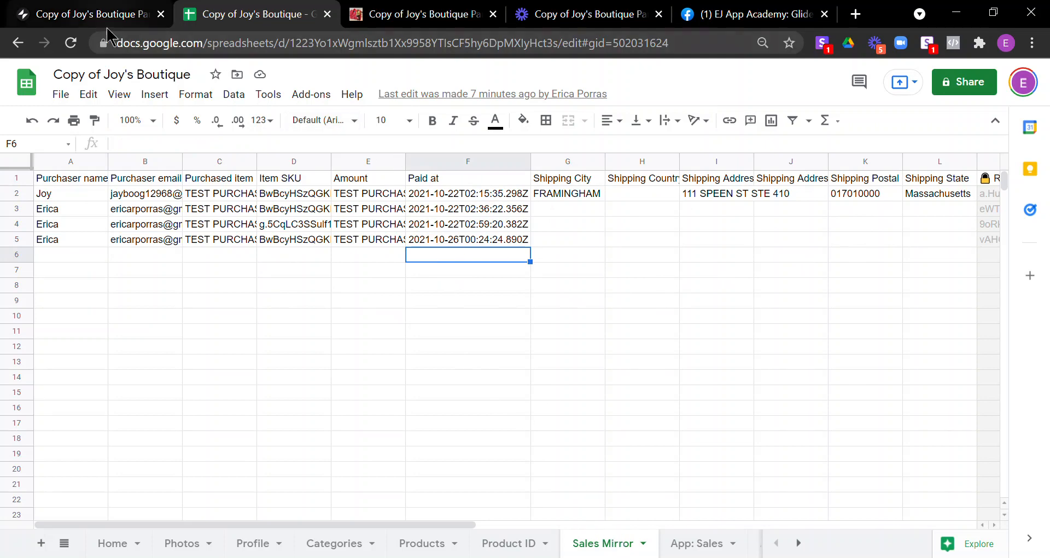
click(96, 14)
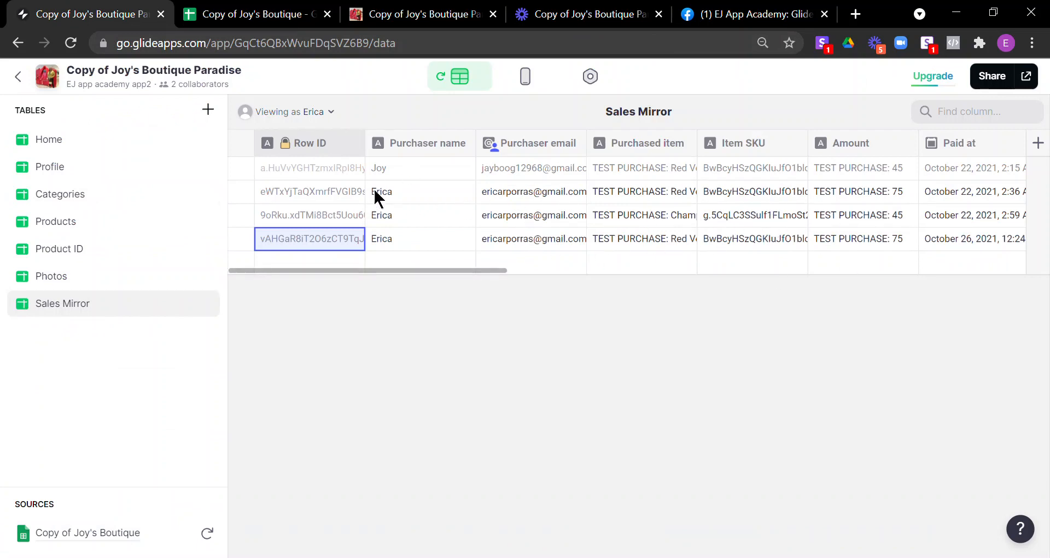
Step: Select the purchaser emails in rows 2–4 and scroll right to the booking columns
click(577, 144)
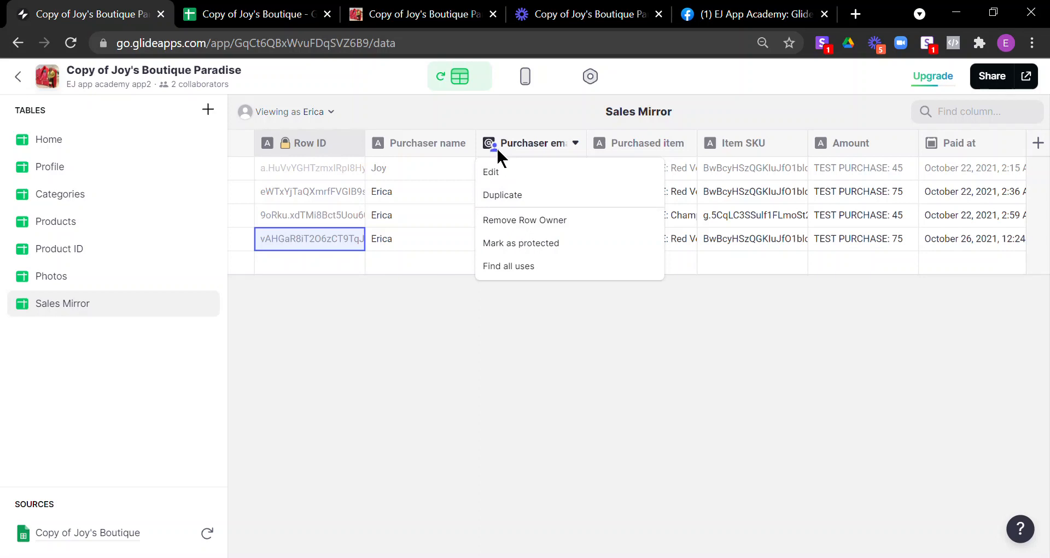
click(527, 142)
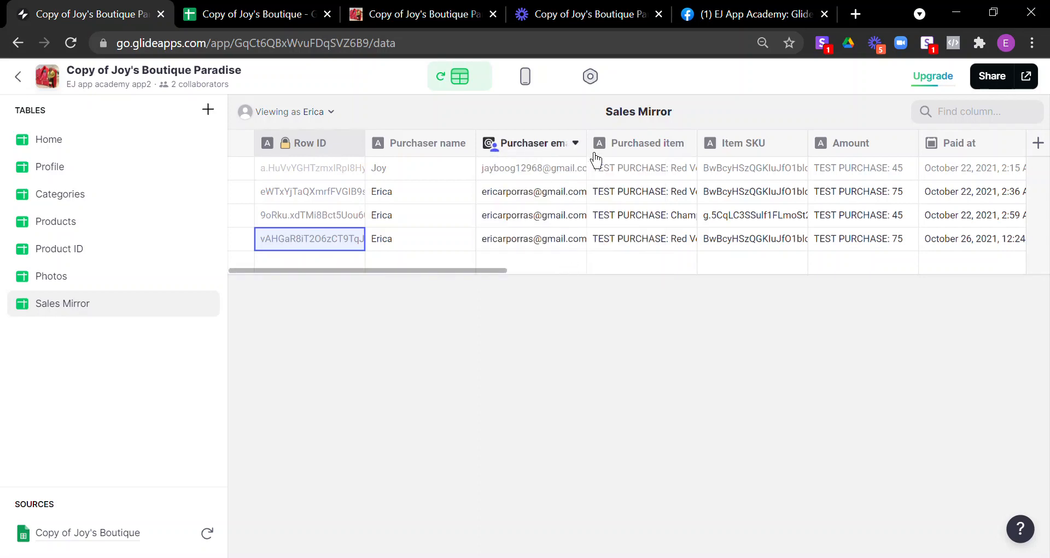
click(501, 192)
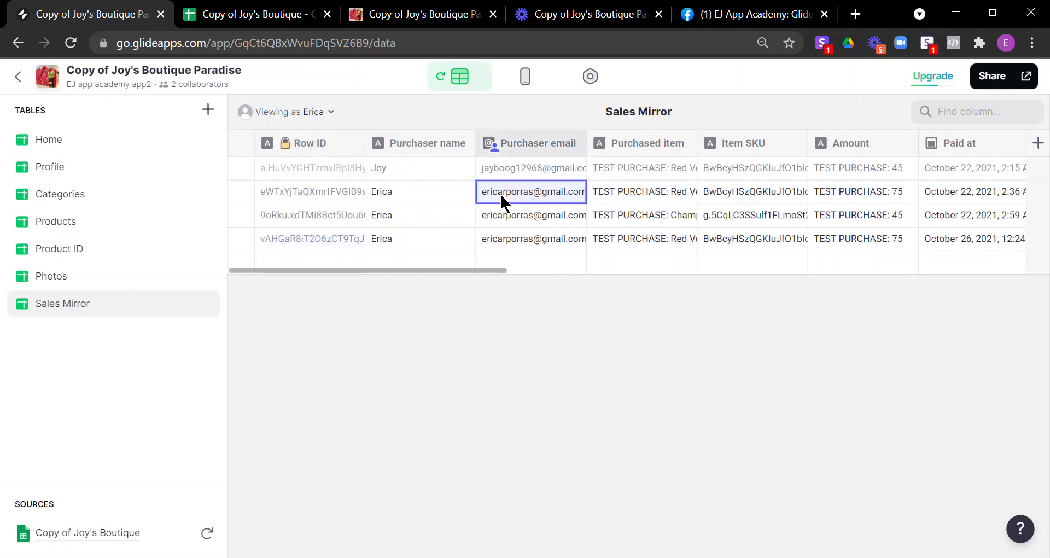
drag(499, 192, 514, 231)
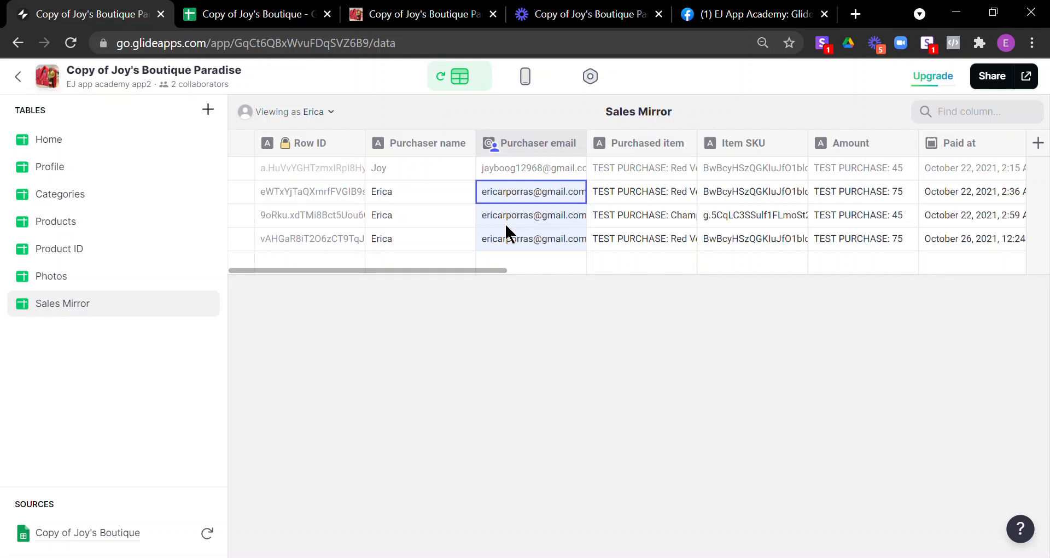
click(461, 215)
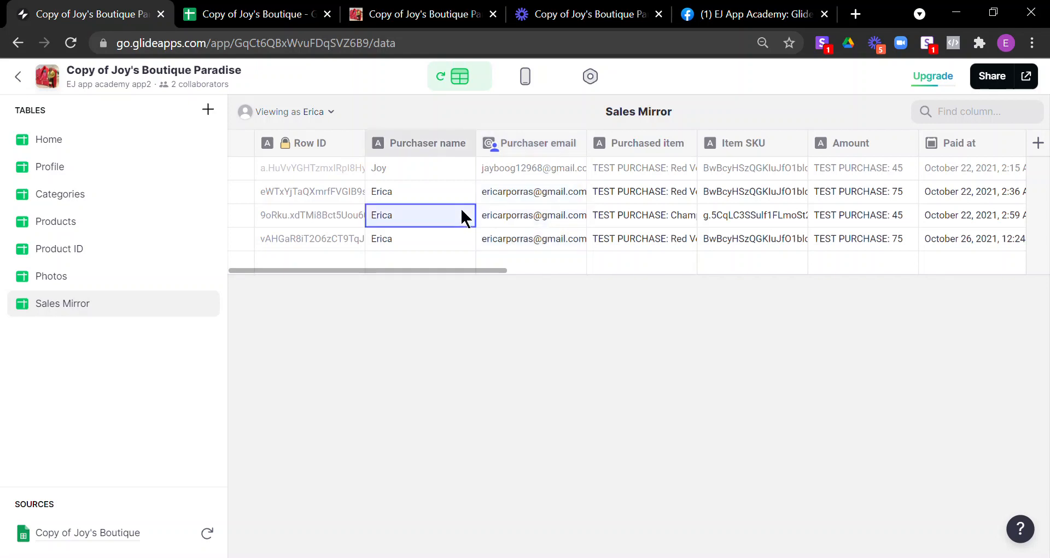
click(533, 198)
drag(533, 198, 543, 234)
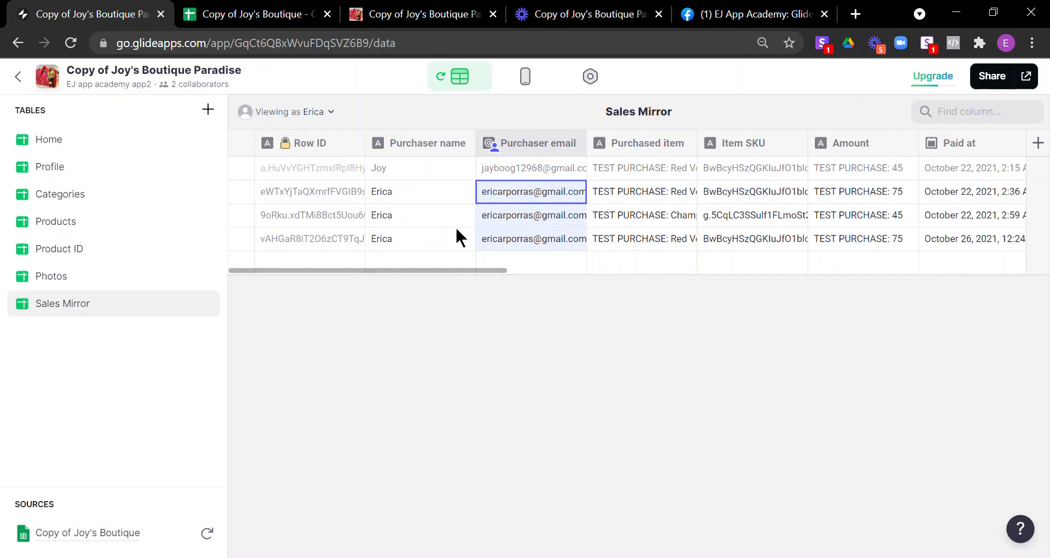
drag(454, 270, 960, 263)
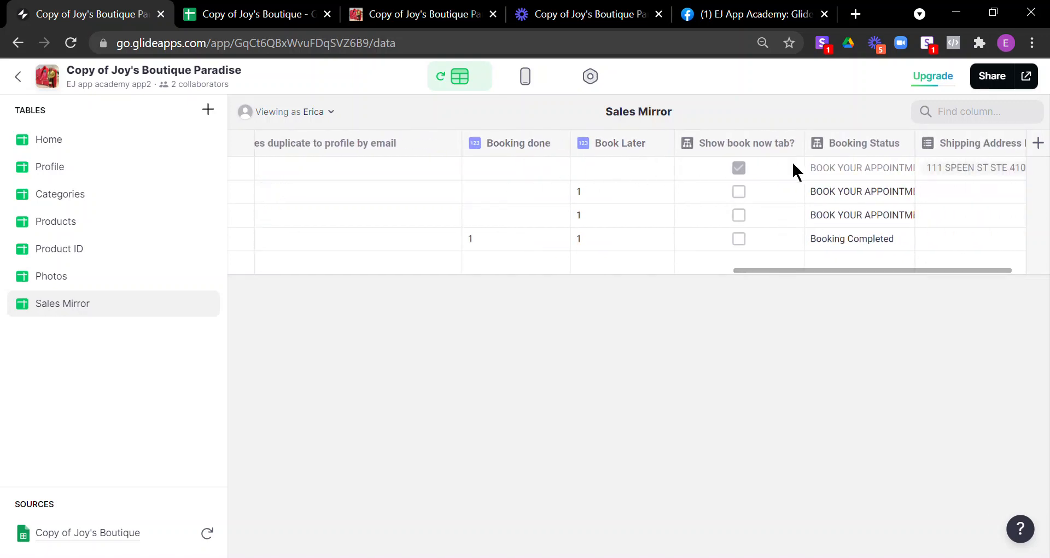
Step: Cancel the new Sales Mirror column and switch to the boutique spreadsheet
click(1038, 143)
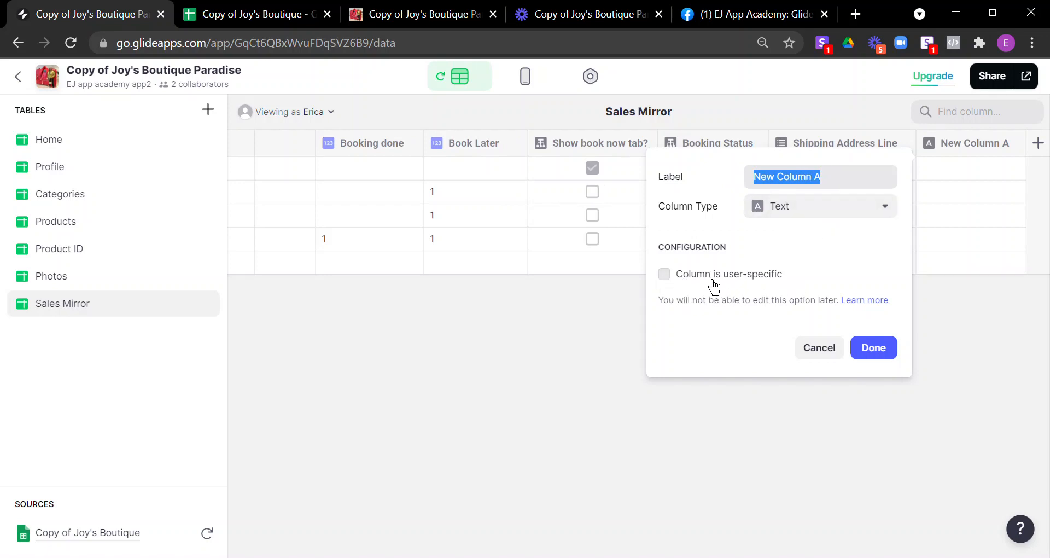
click(831, 354)
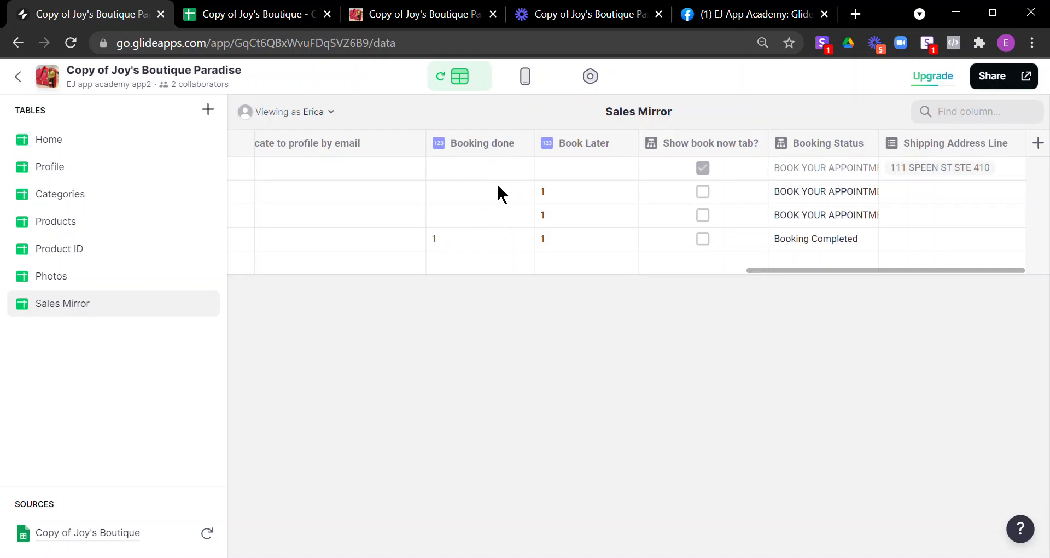
click(279, 16)
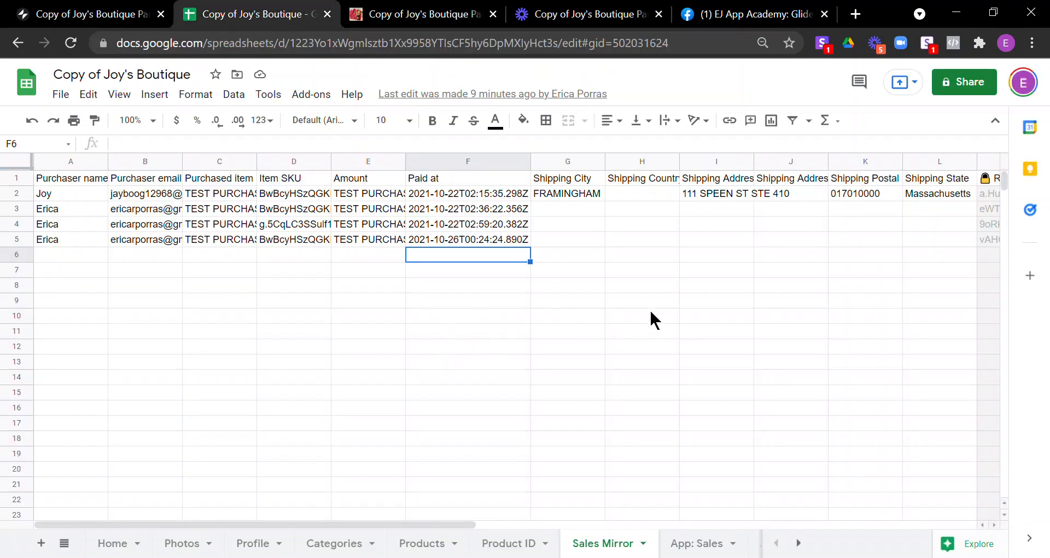
Step: Look over the Sales Mirror sheet's mirrored purchase rows and A1 query
click(799, 549)
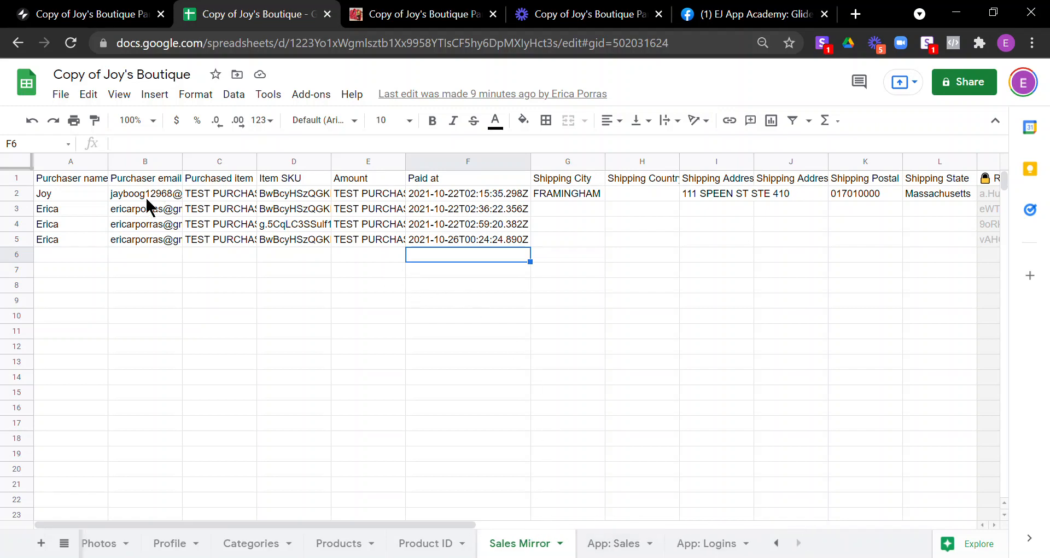
click(68, 180)
click(222, 195)
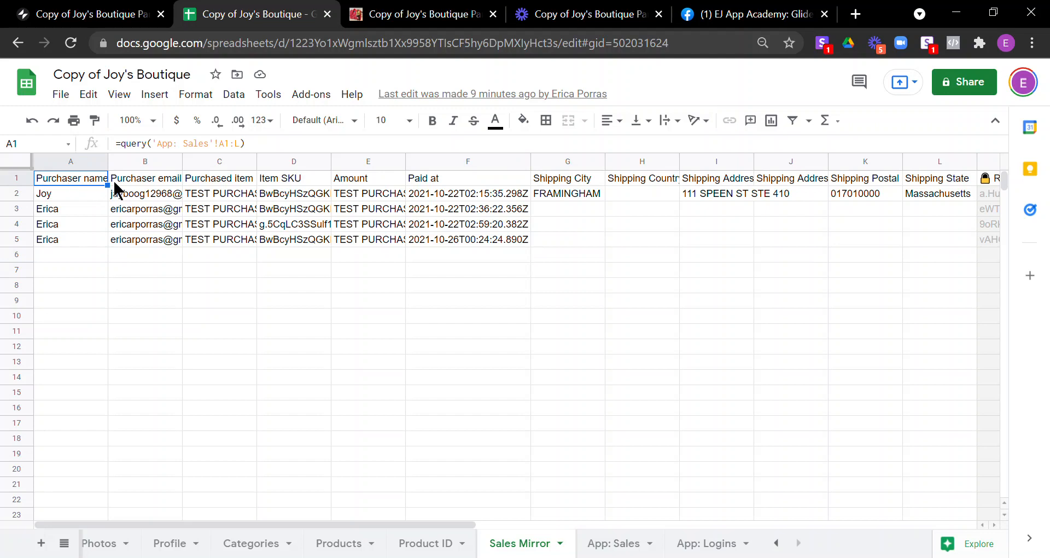
click(79, 179)
Step: Enter 'g' in E2 to break the query, then delete it so the data refills
click(380, 198)
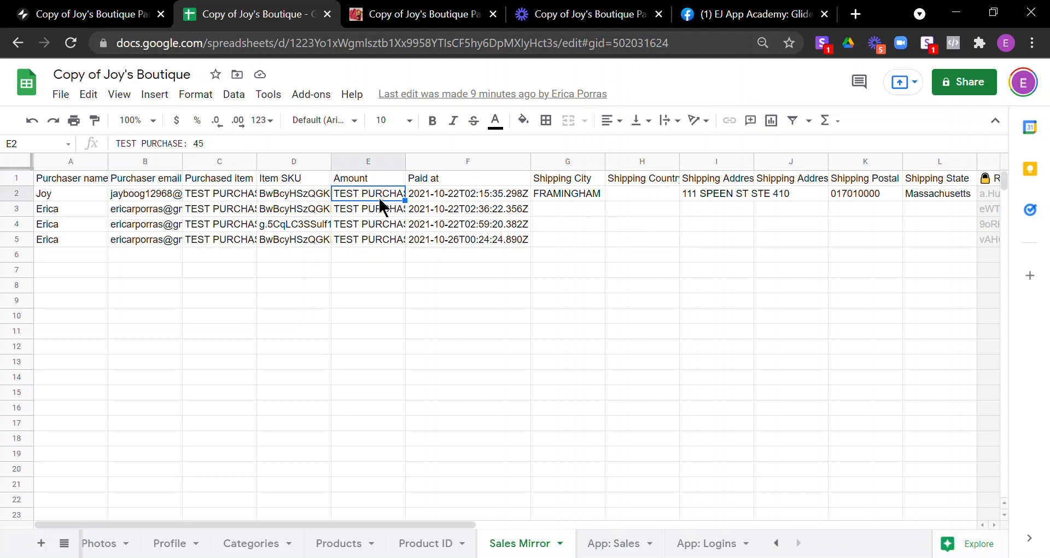
text(g)
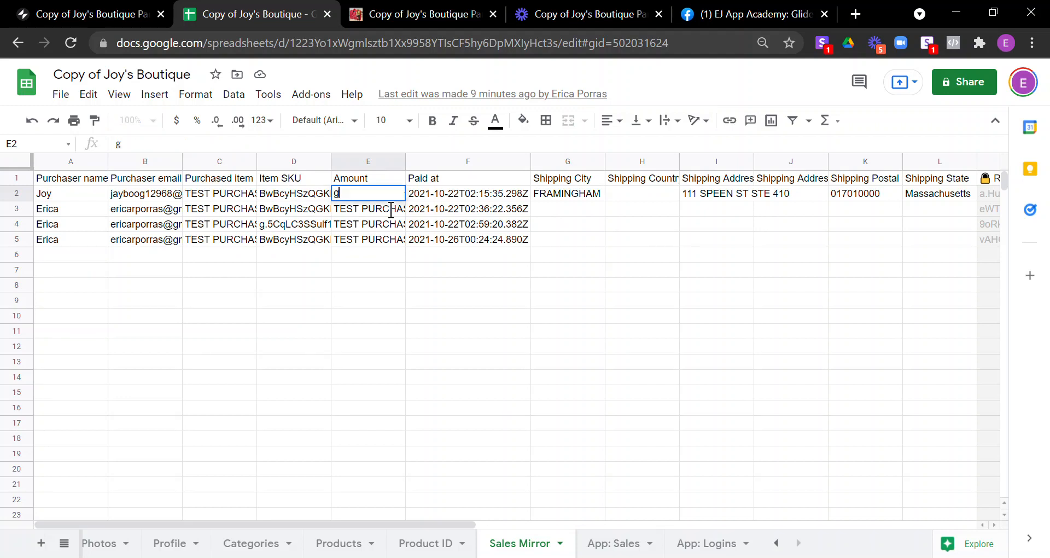
key(Return)
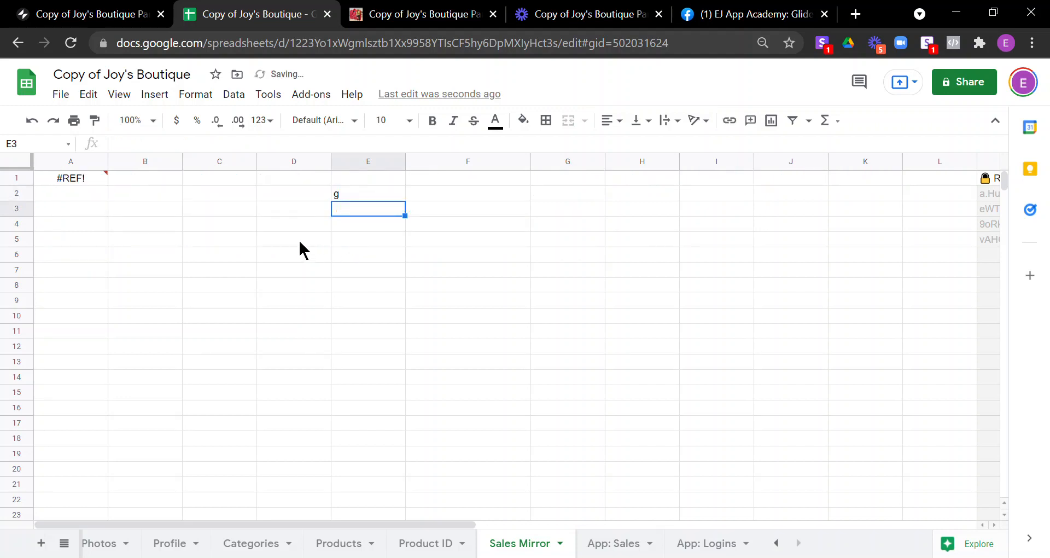
mouse_move(91, 176)
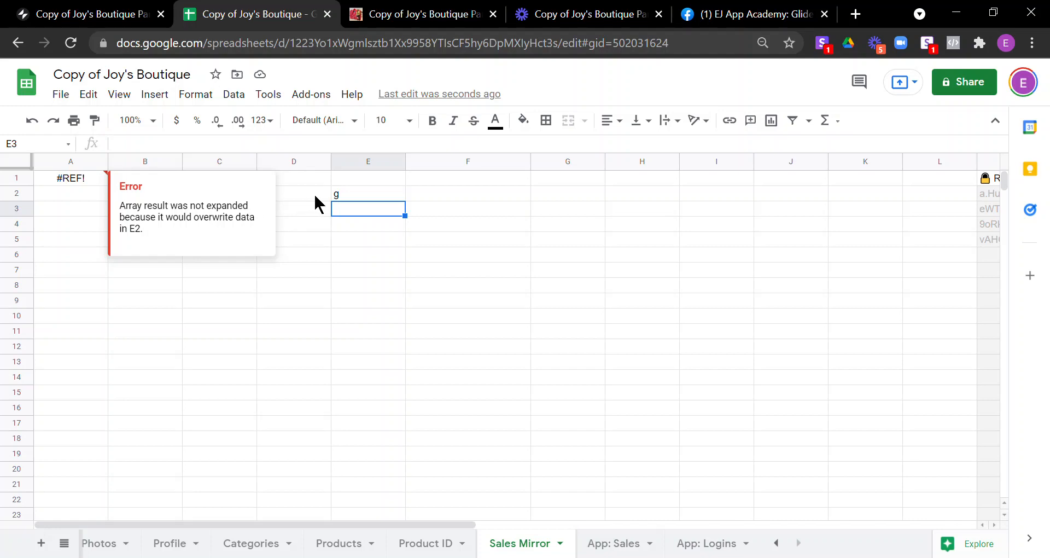
click(386, 192)
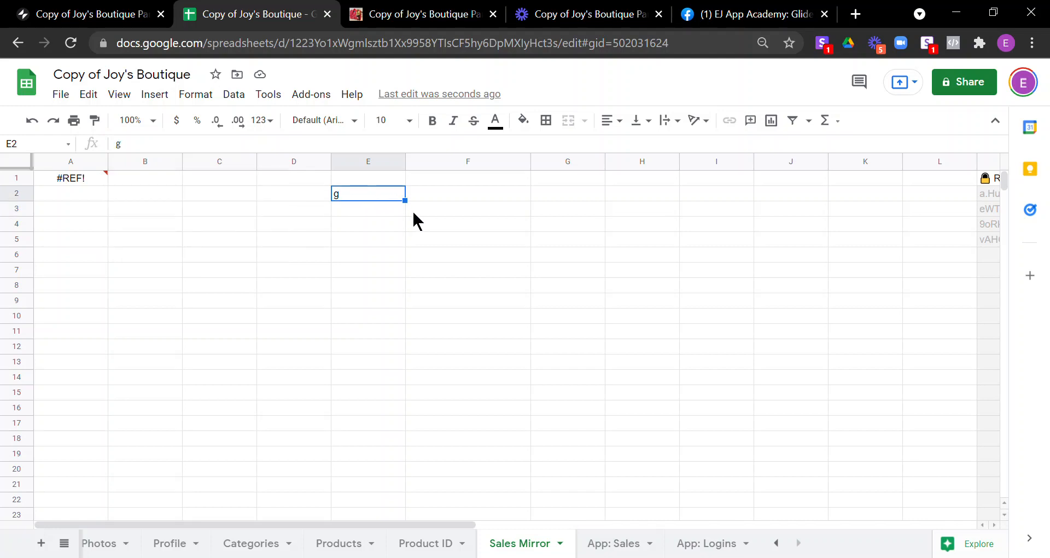
key(Delete)
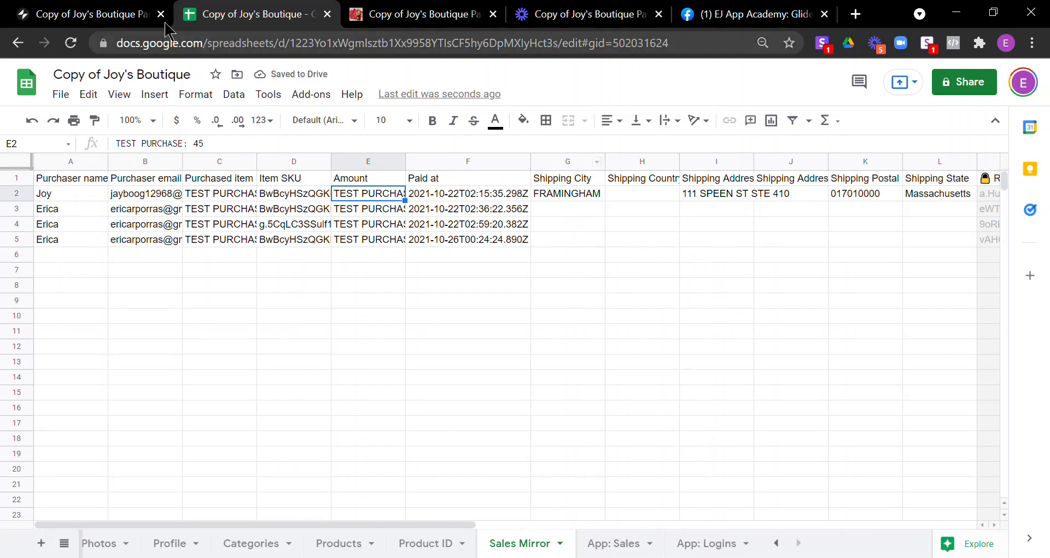
click(100, 20)
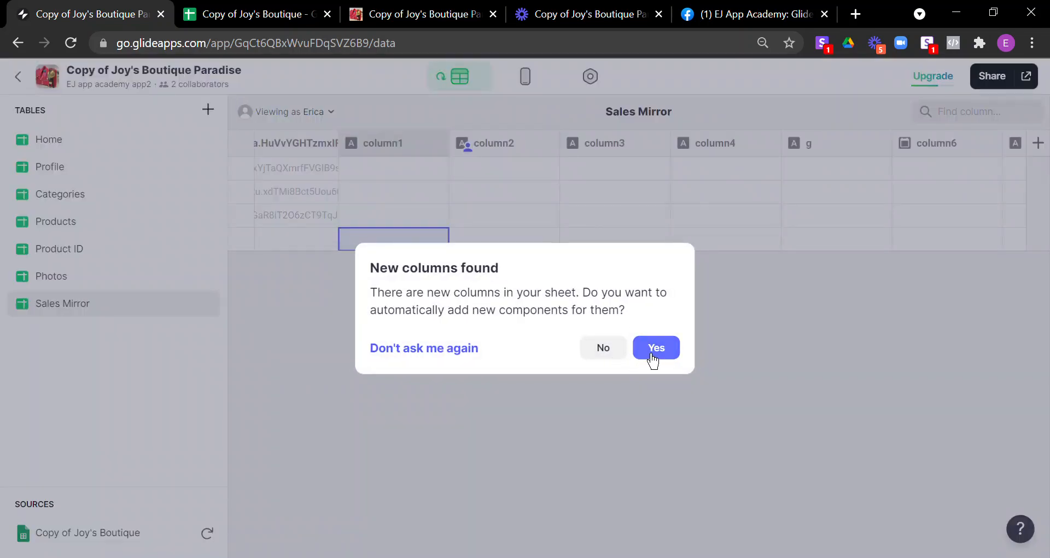
Step: Accept Glide's components for the new columns and scroll to Booking Status
click(652, 360)
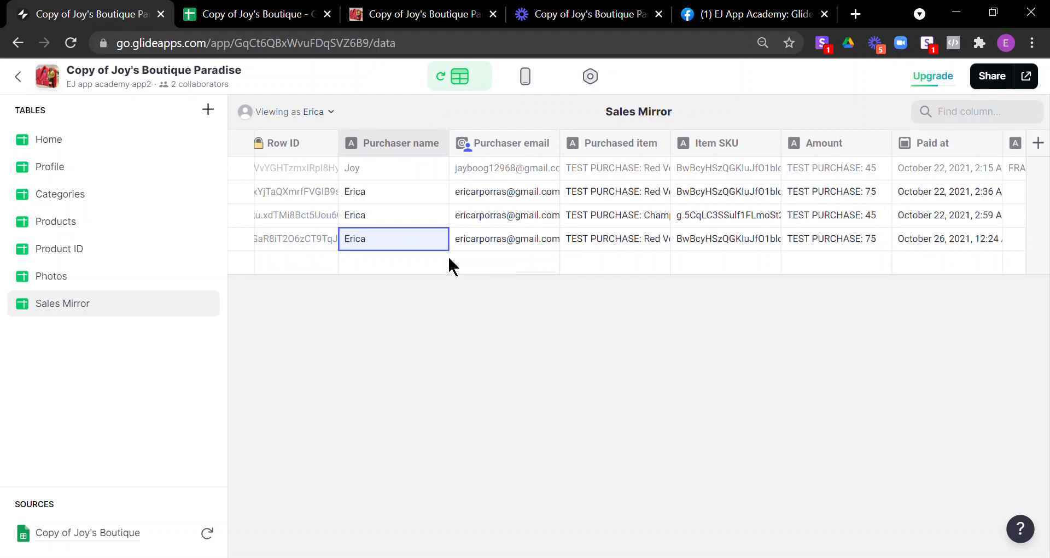
drag(458, 270, 939, 258)
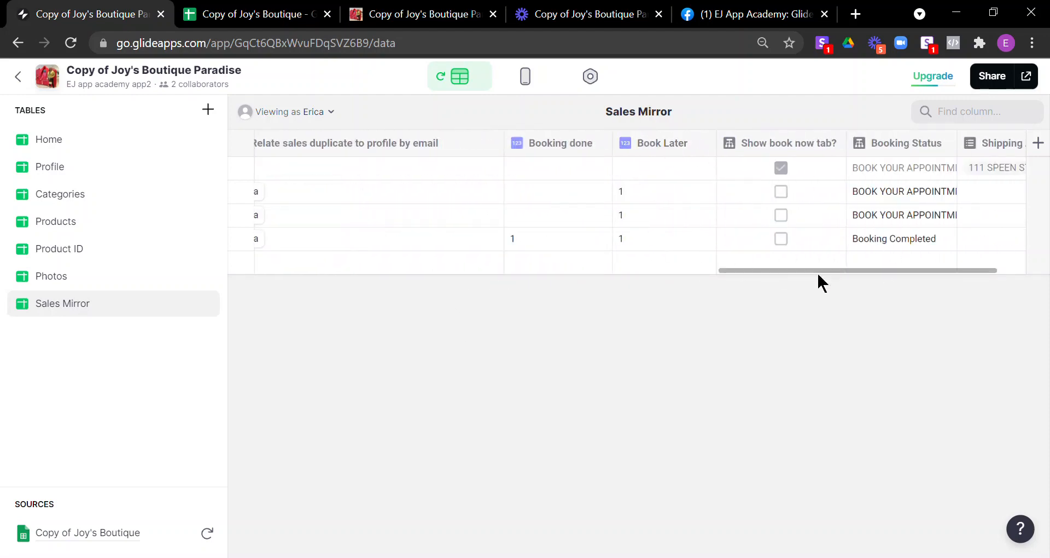
click(848, 268)
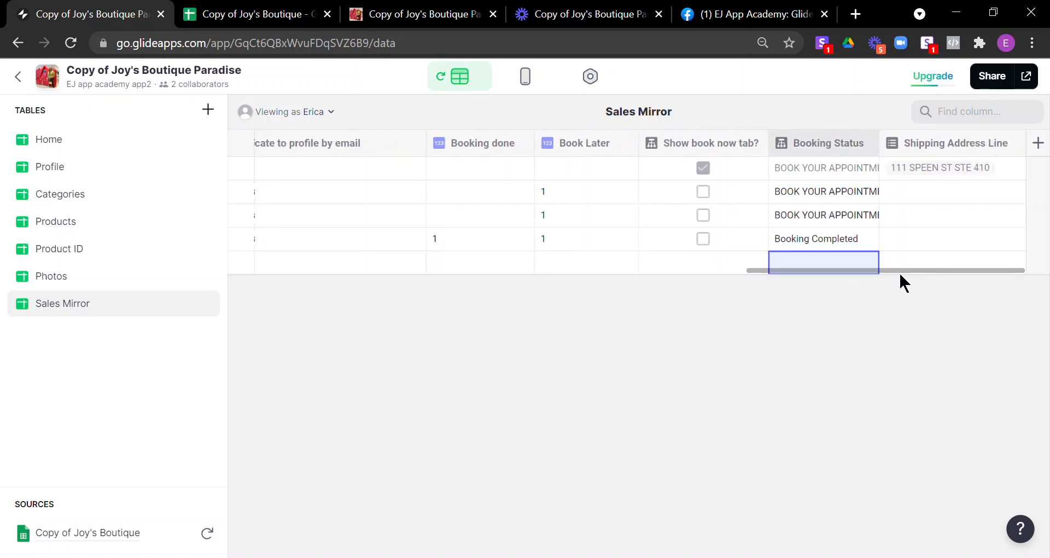
Step: Check row 4's Booking done and Book Later values
click(470, 246)
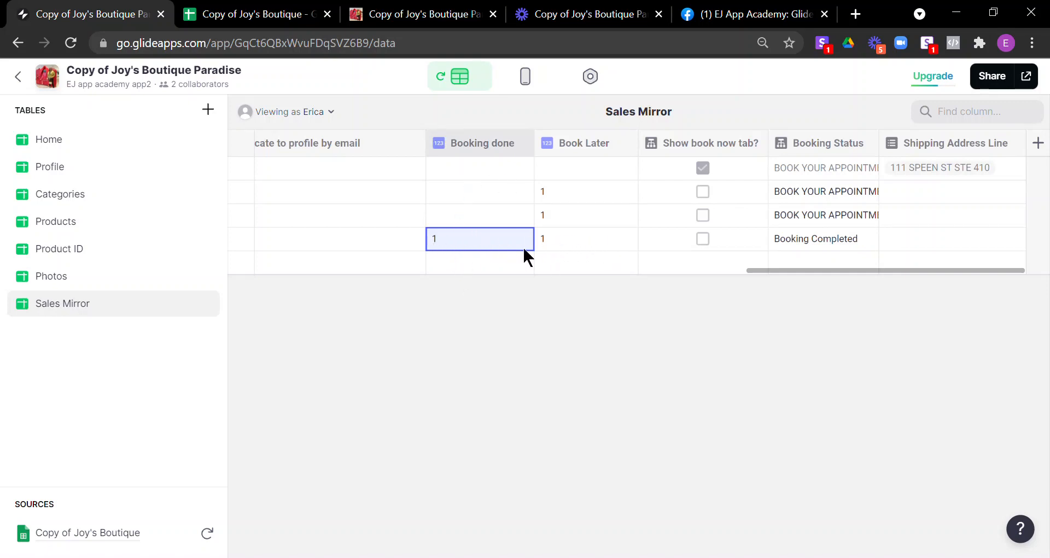
click(571, 247)
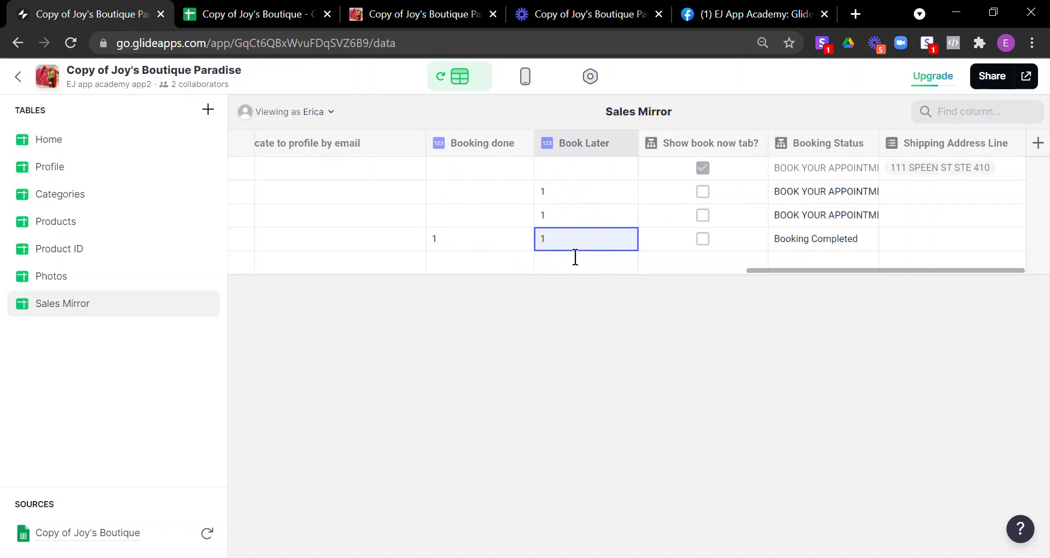
click(468, 239)
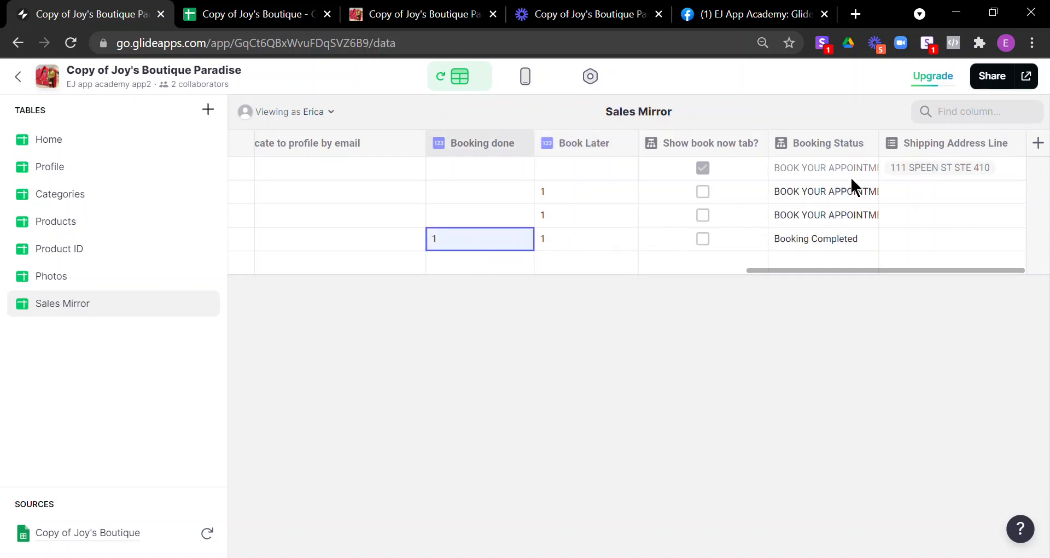
click(580, 240)
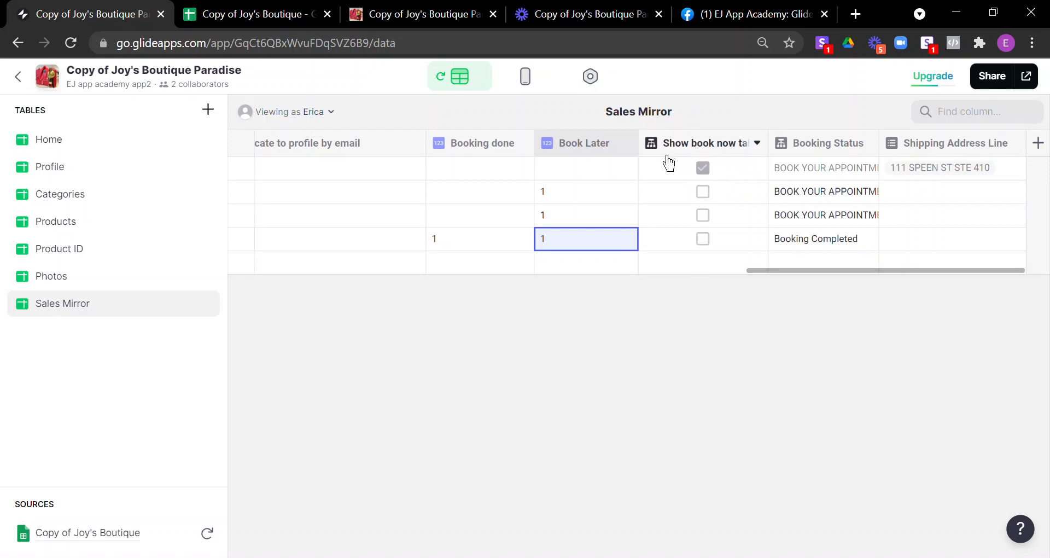
click(757, 144)
click(718, 175)
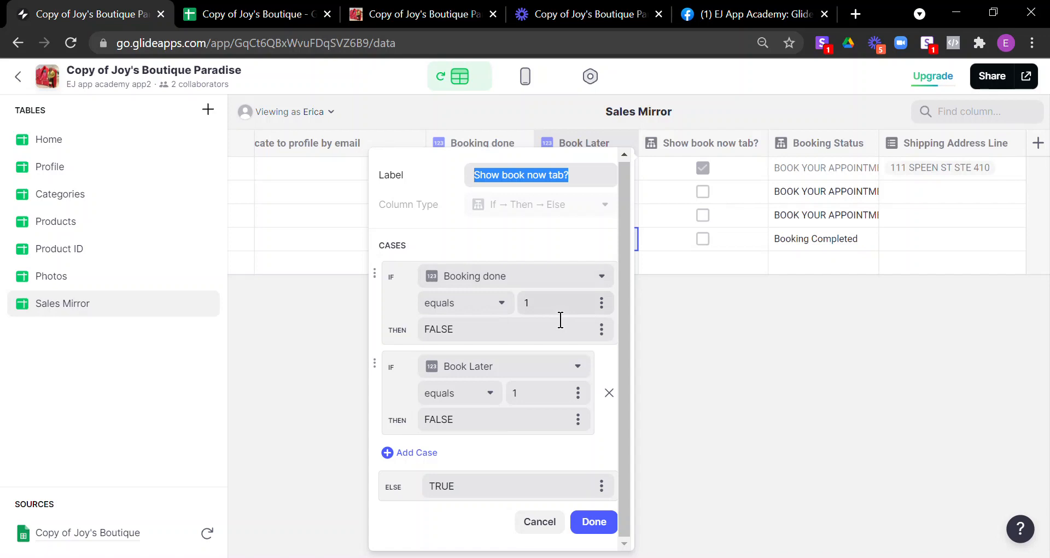
drag(479, 341, 398, 318)
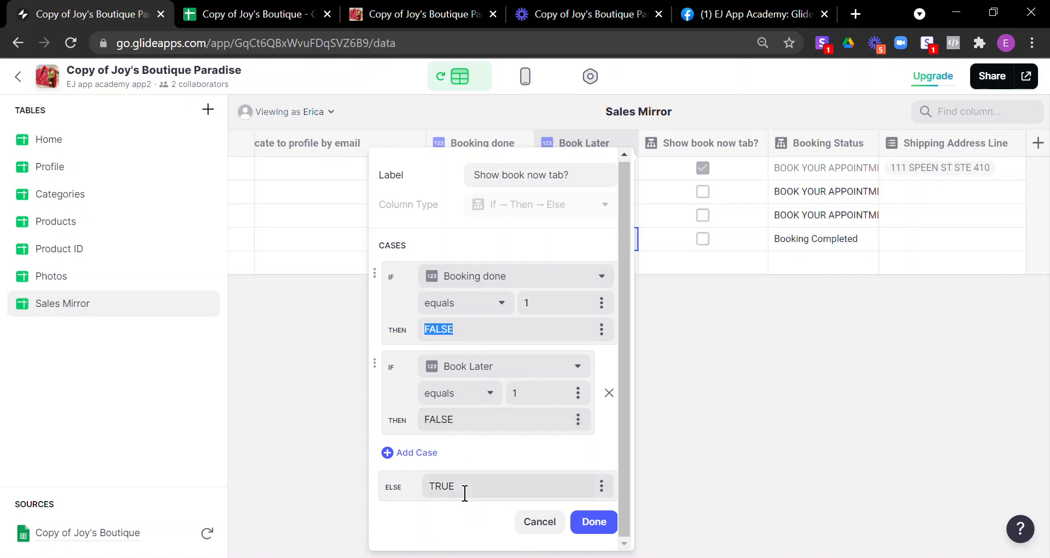
drag(480, 498, 419, 486)
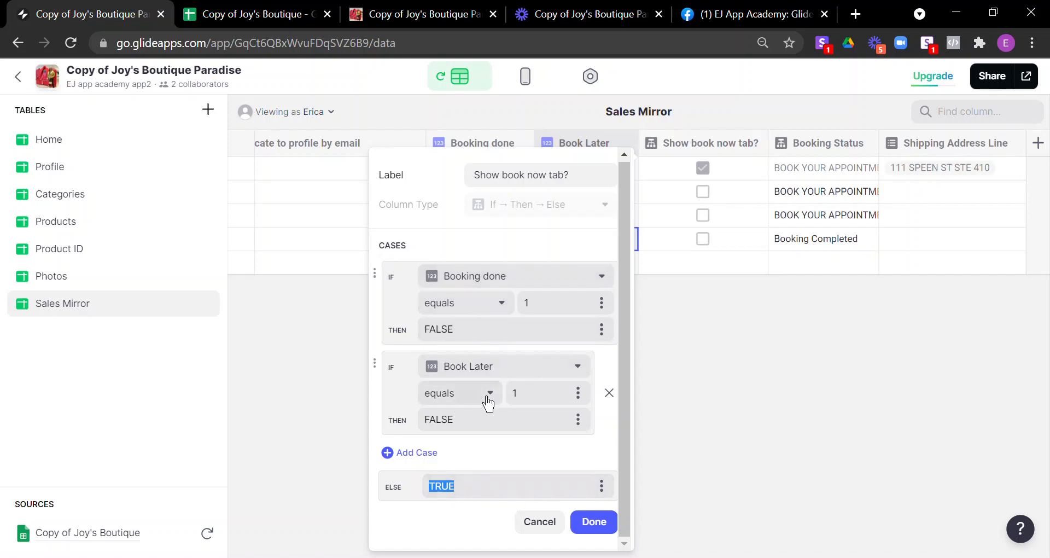
click(474, 499)
click(606, 528)
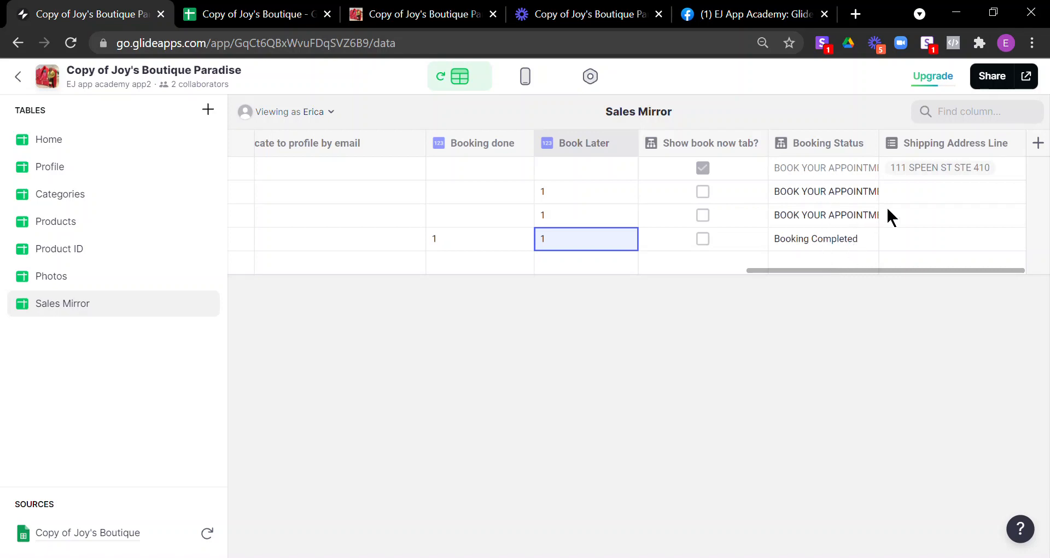
Step: Widen Booking Status and set its rule: Booking Completed, else BOOK YOUR APPOINTMENT!
drag(886, 148, 957, 145)
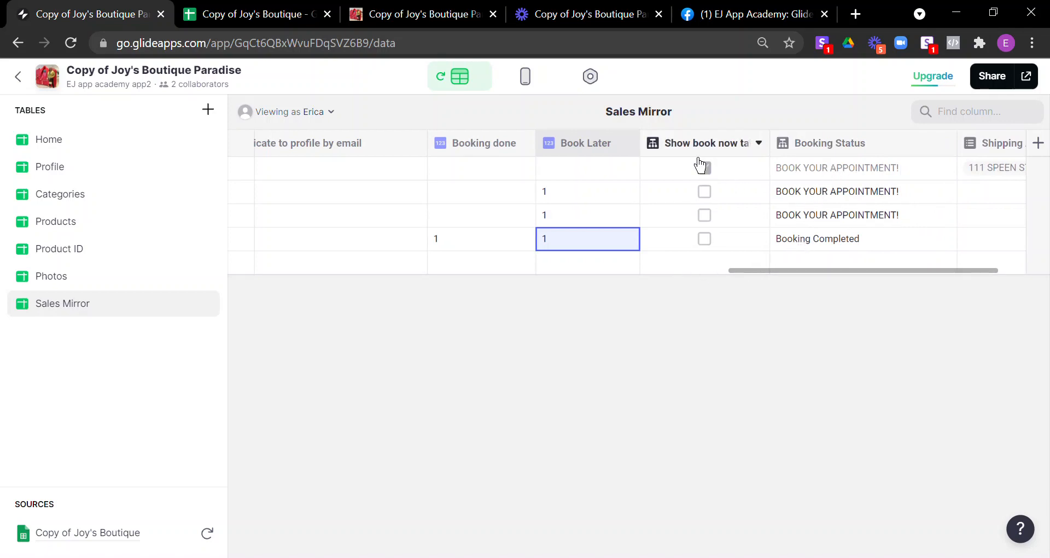
click(947, 141)
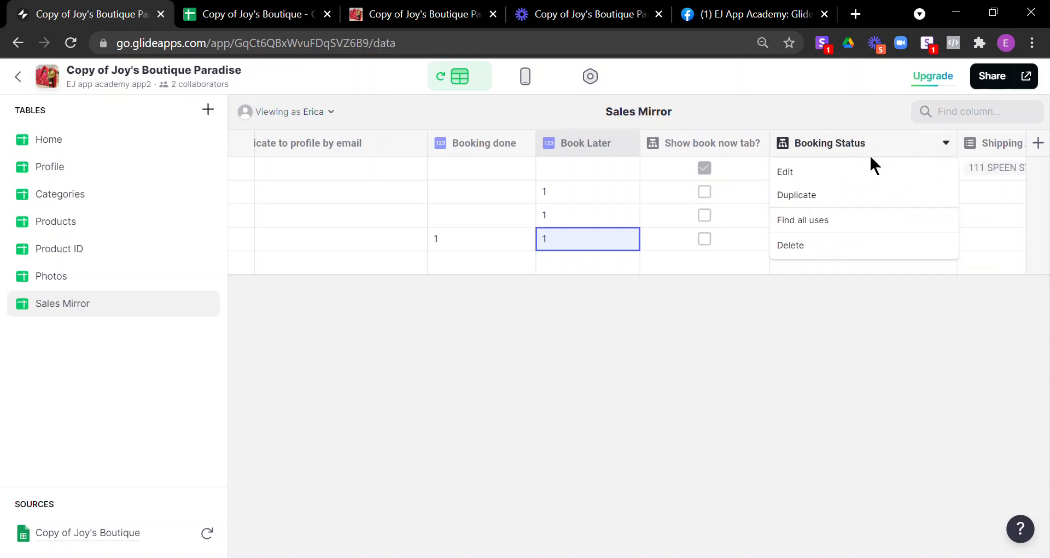
click(864, 172)
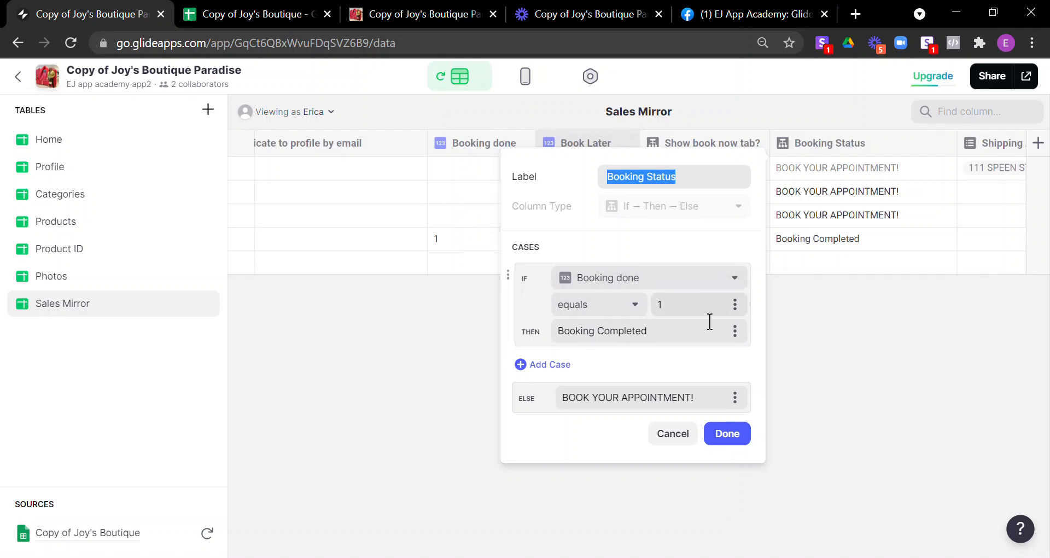
drag(576, 337, 680, 328)
click(668, 344)
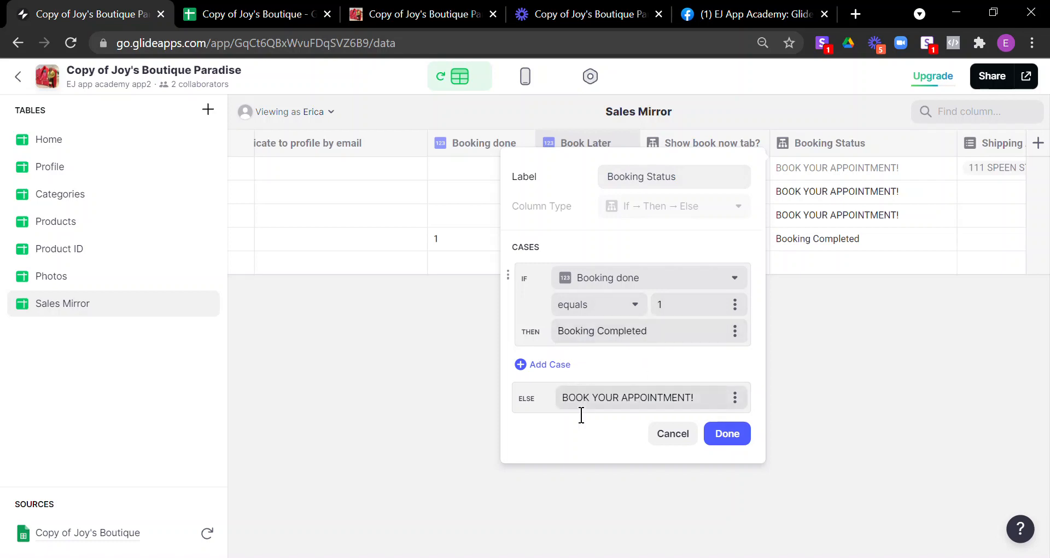
drag(564, 398, 748, 417)
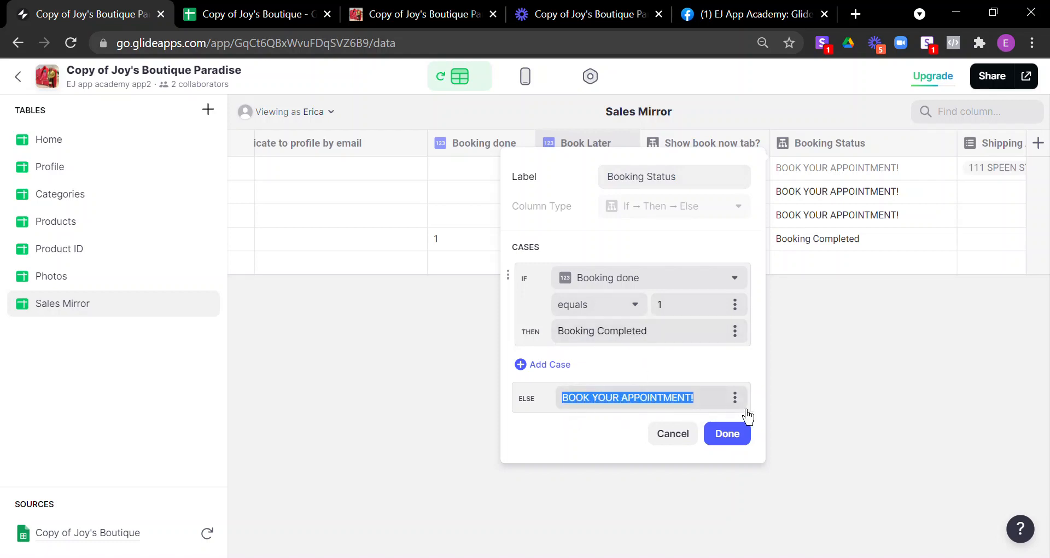
click(733, 436)
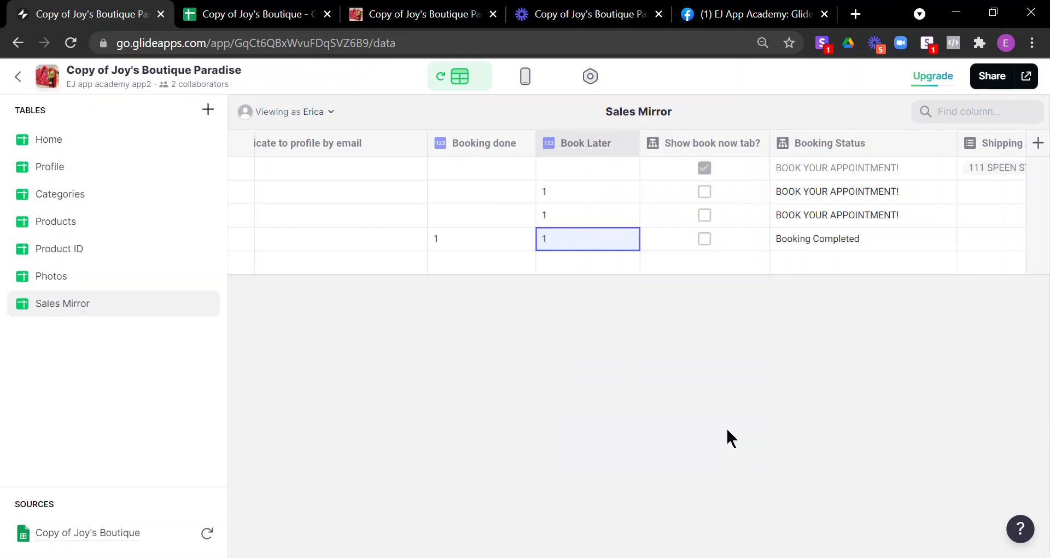
Step: Review the Booking Status values in rows 1 to 4 and scroll the table
click(856, 174)
drag(896, 162, 900, 245)
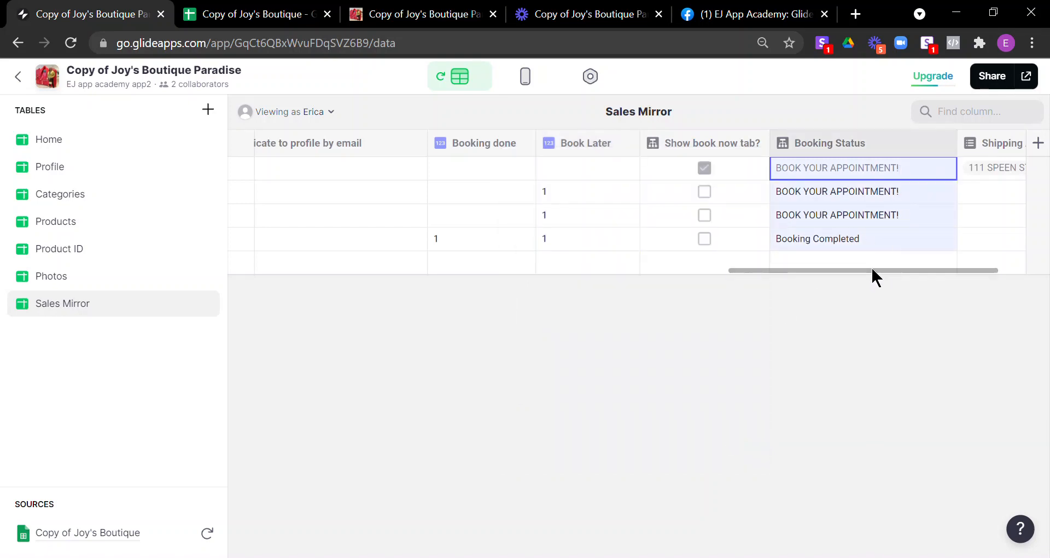
click(908, 261)
scroll(908, 260, right, 2)
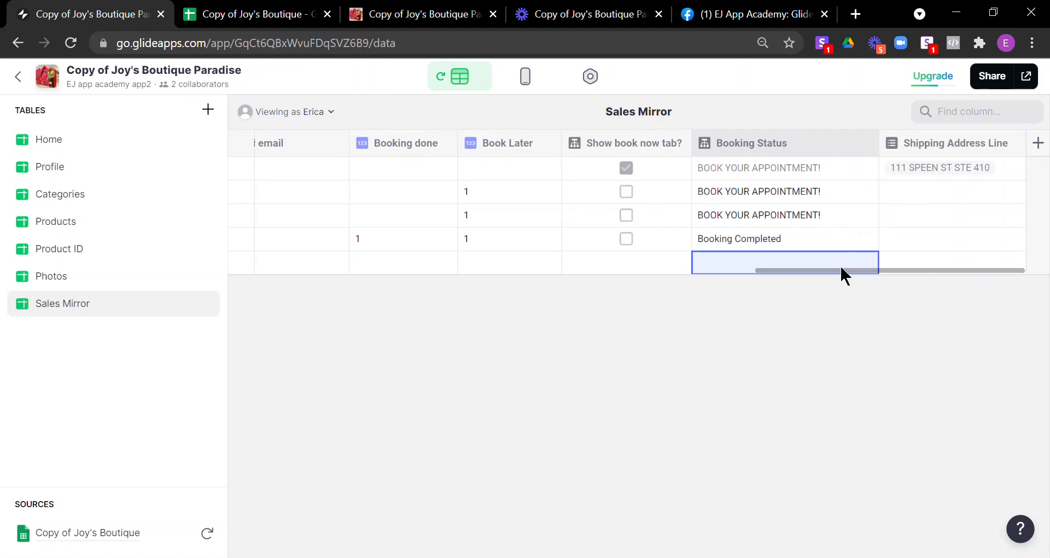
drag(841, 272, 778, 272)
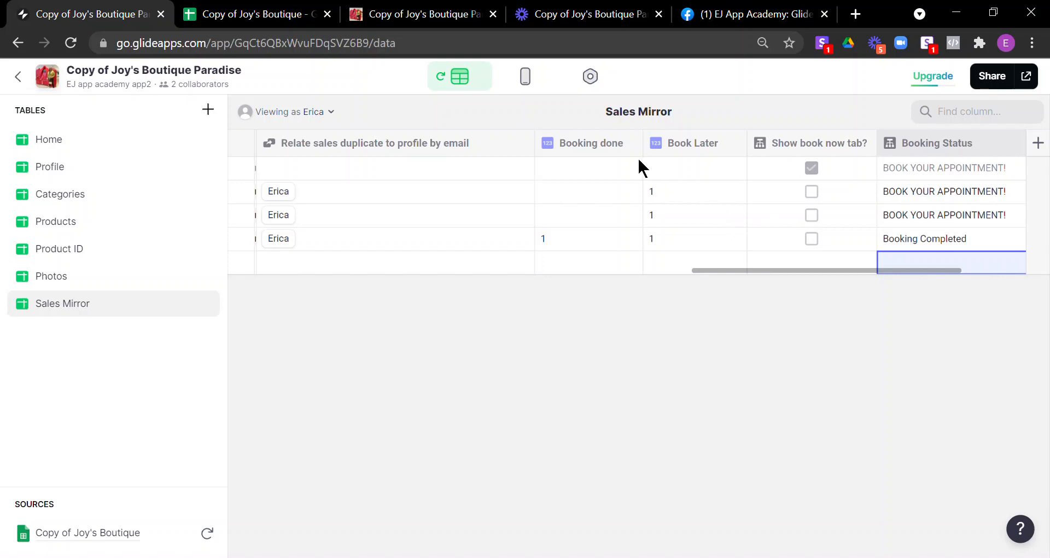
click(529, 80)
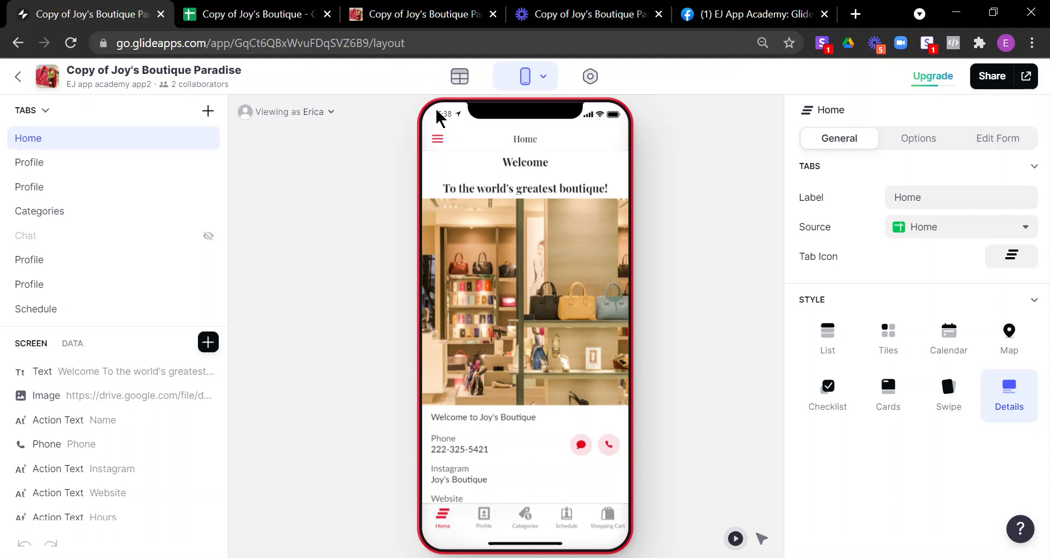
click(472, 85)
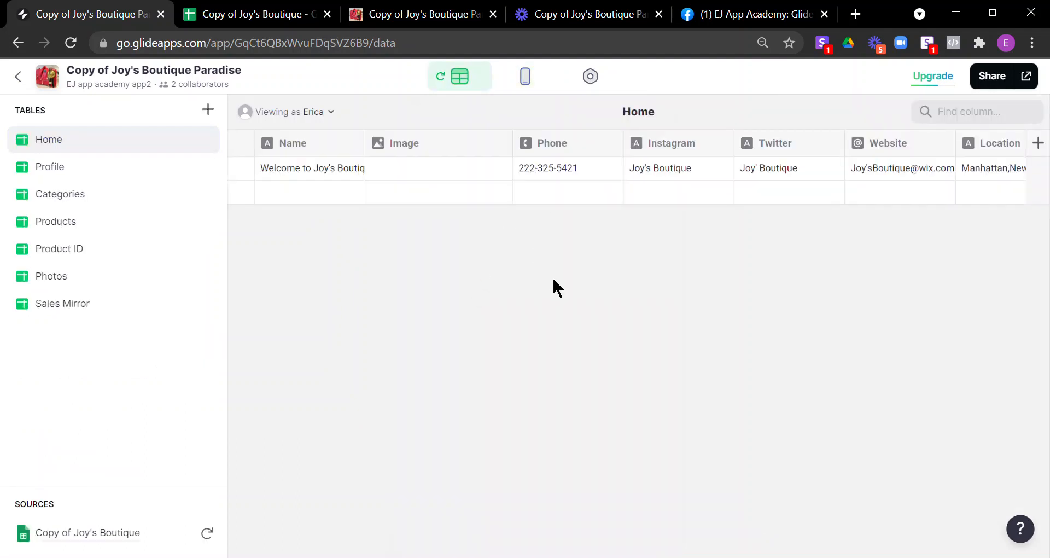
Step: Open Sales Mirror and widen the Purchaser email column to show full addresses
click(80, 312)
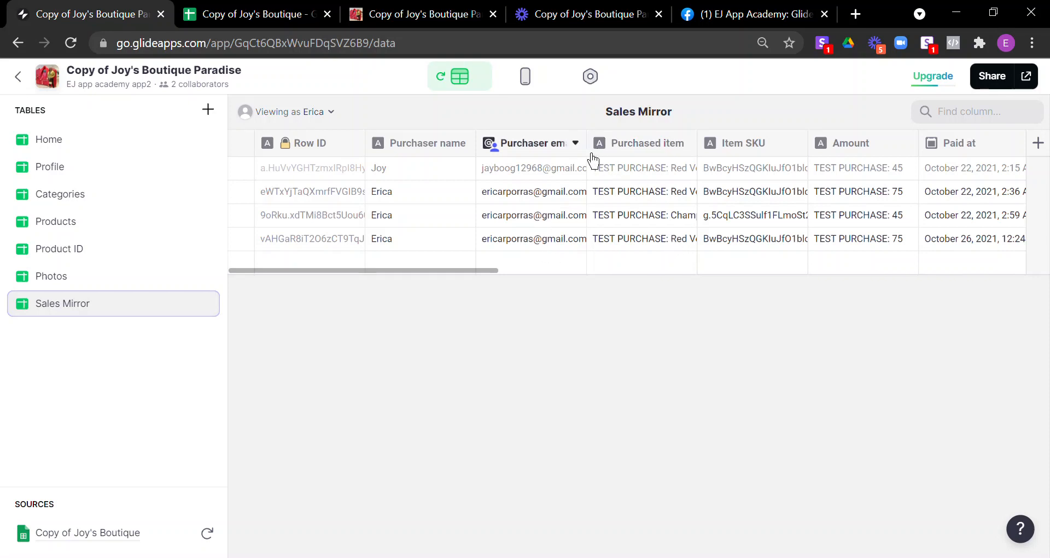
drag(587, 145, 632, 147)
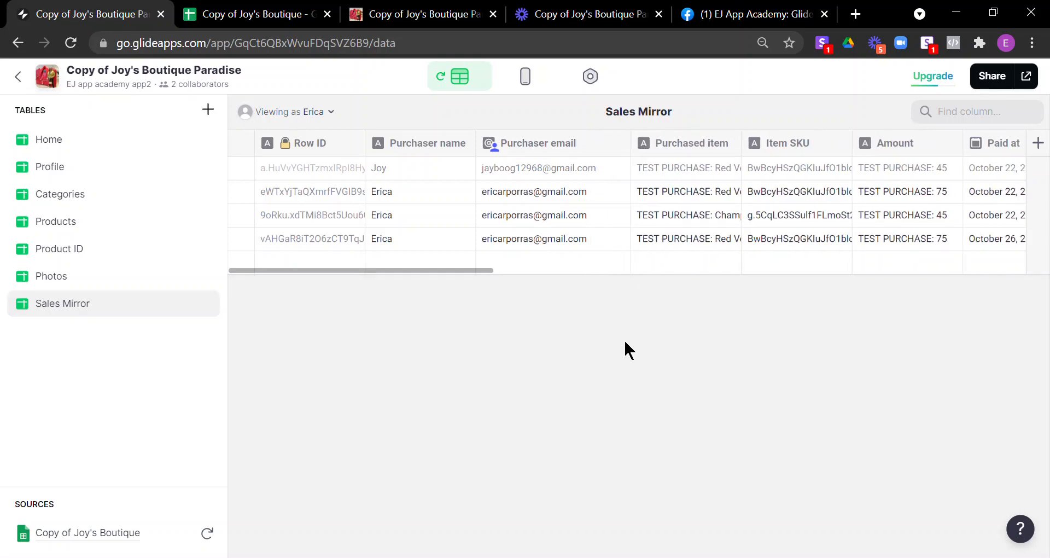
click(586, 247)
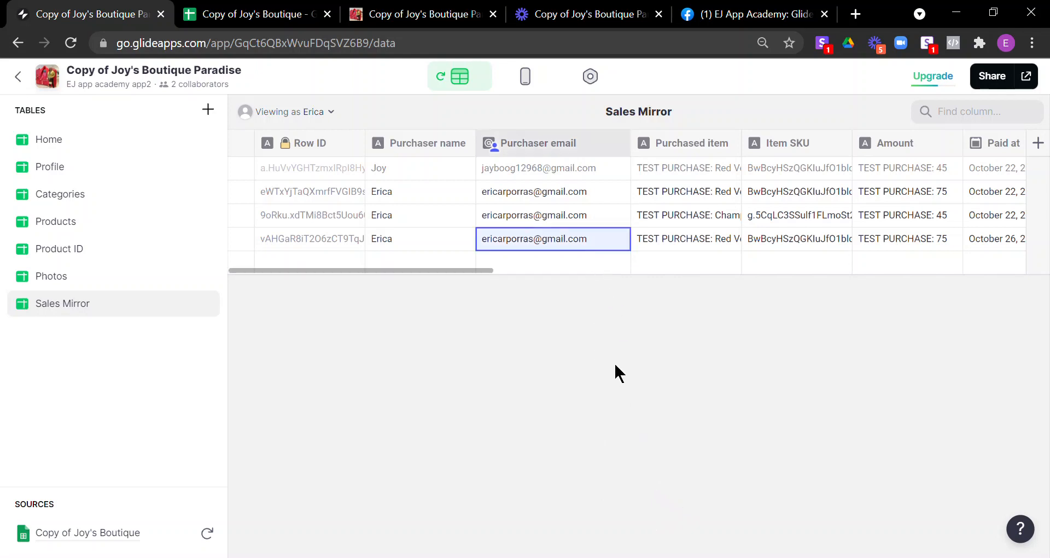
click(481, 267)
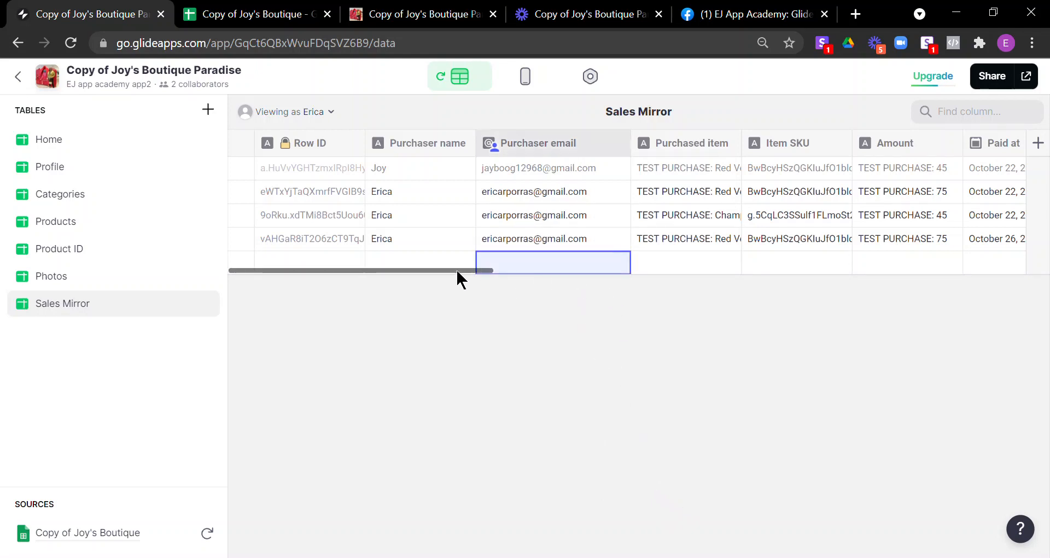
click(455, 268)
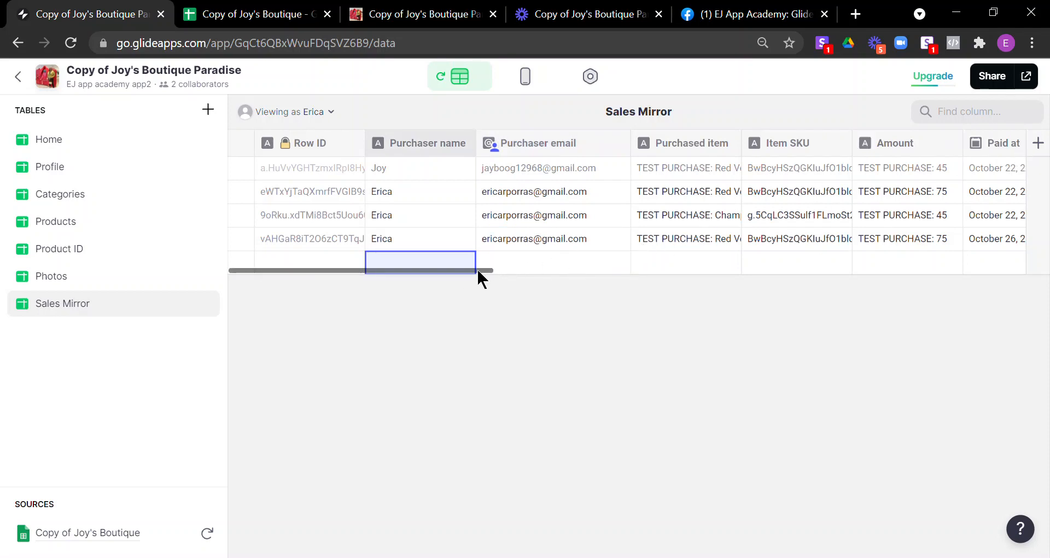
drag(479, 268, 869, 271)
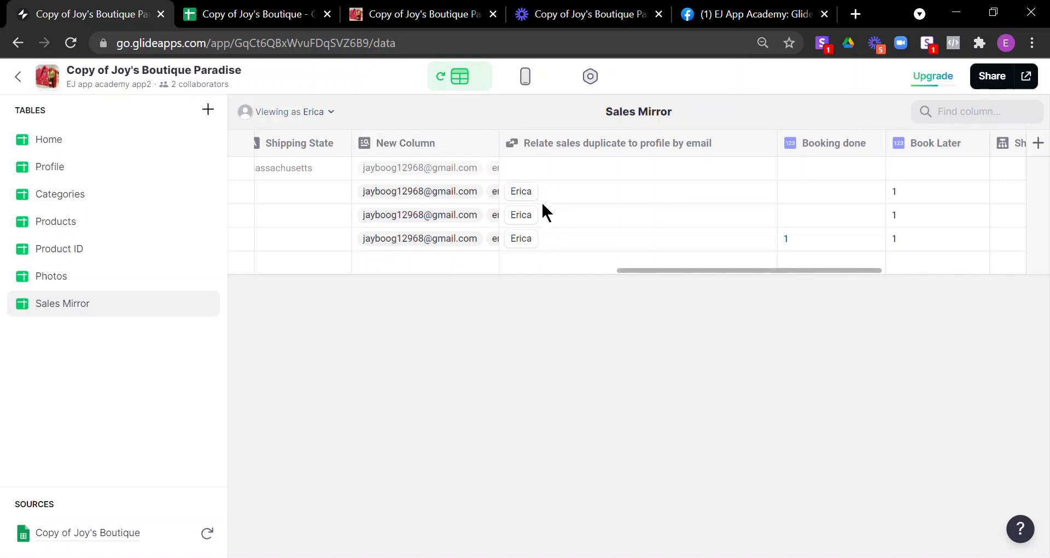
Step: Open the Profile table and widen its Sales email column
click(558, 190)
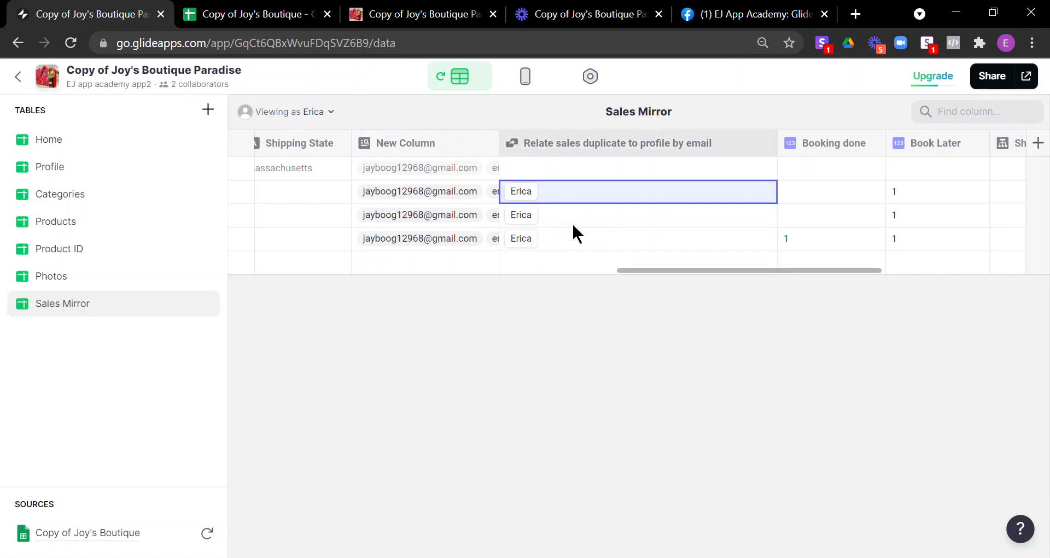
click(48, 174)
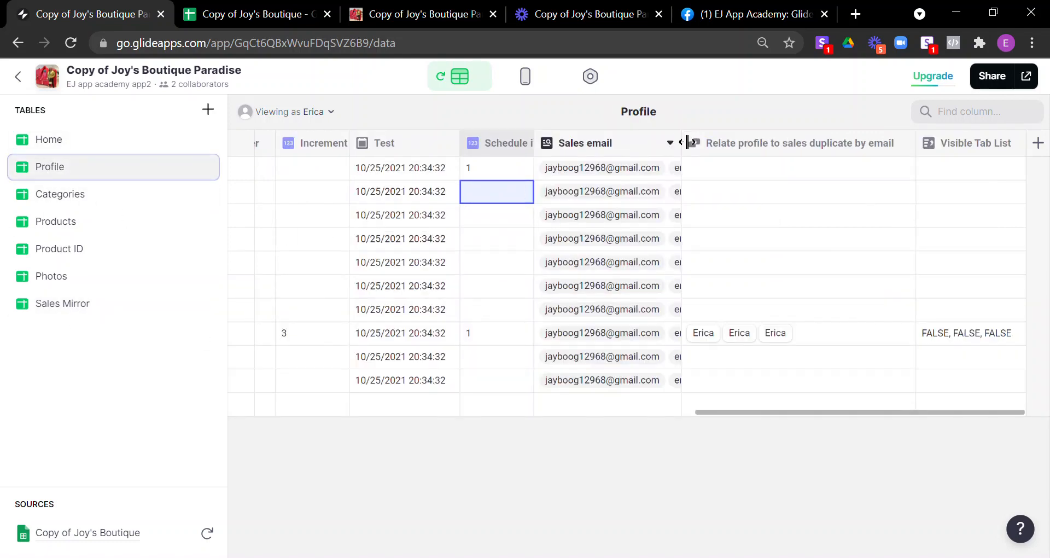
drag(796, 139, 883, 136)
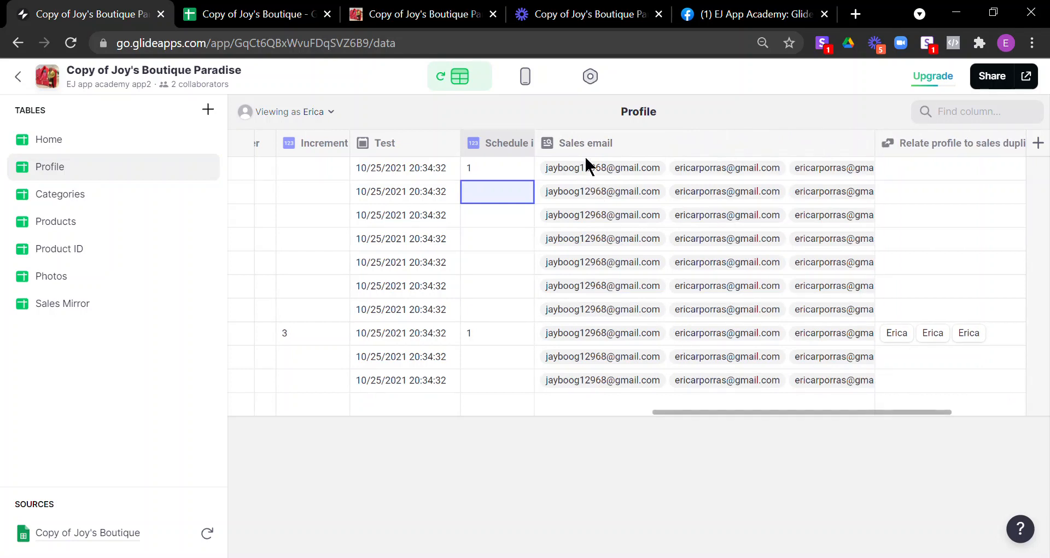
drag(785, 410, 955, 398)
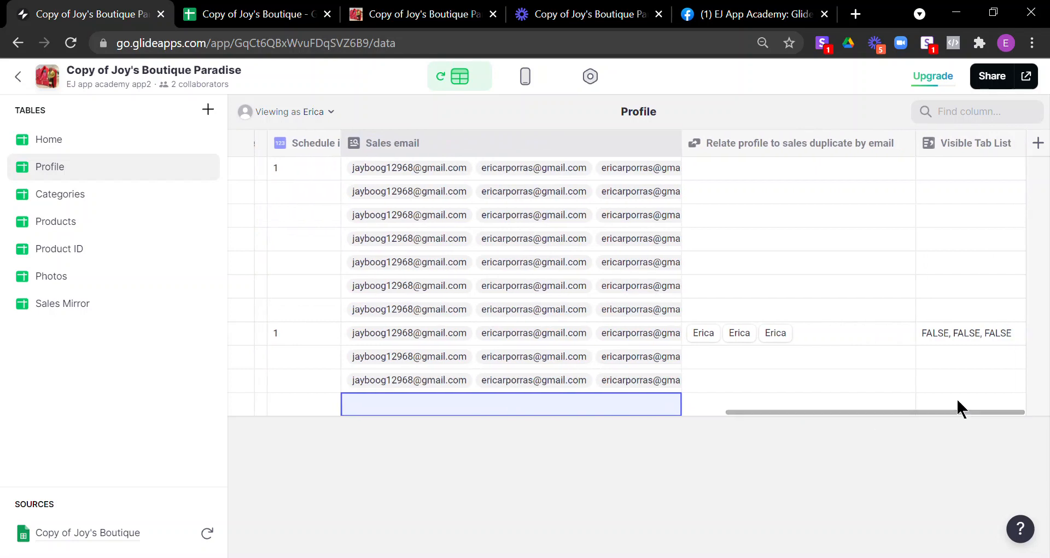
Step: Inspect the profile-to-sales relation cells in rows 1 and 8
click(853, 173)
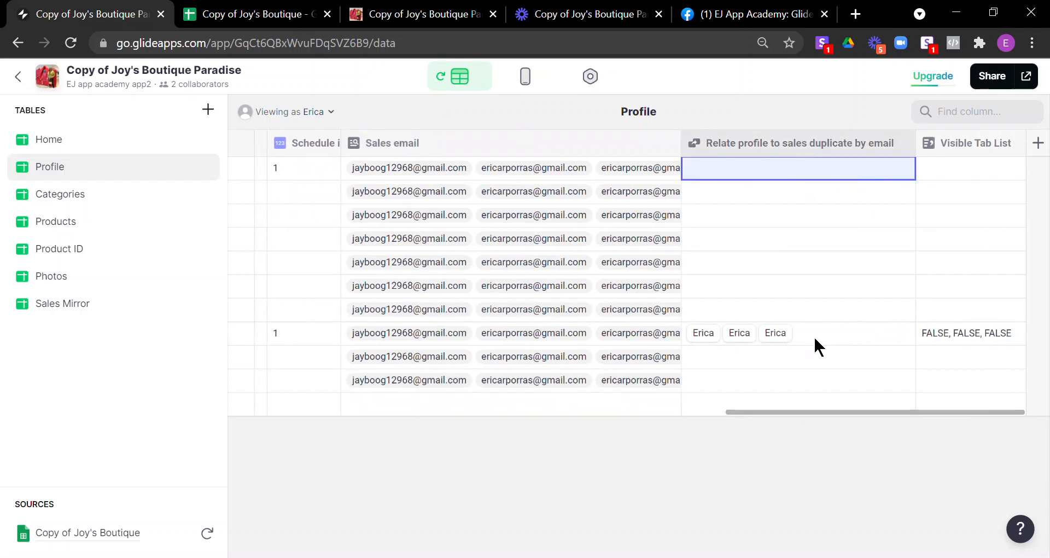
click(745, 341)
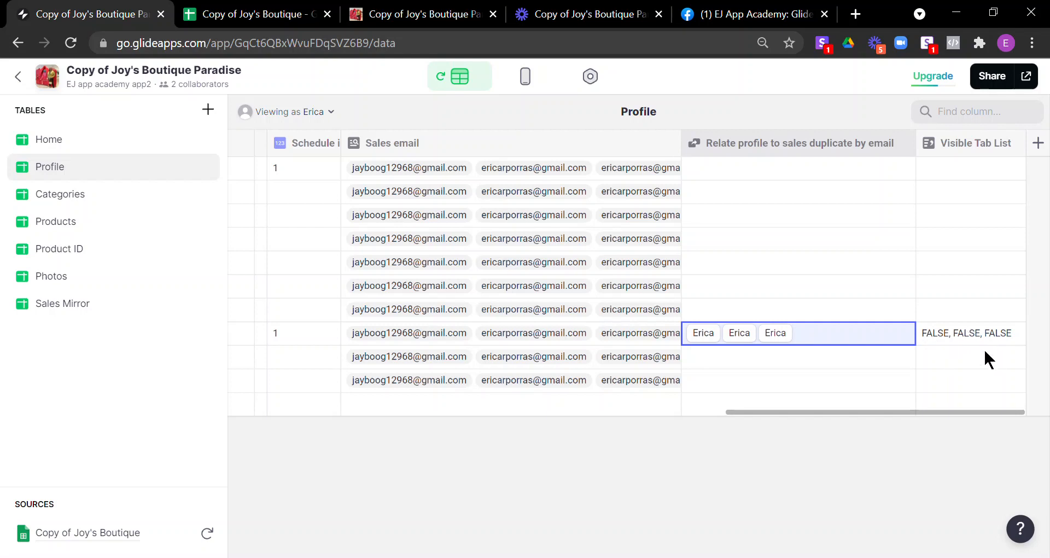
click(535, 87)
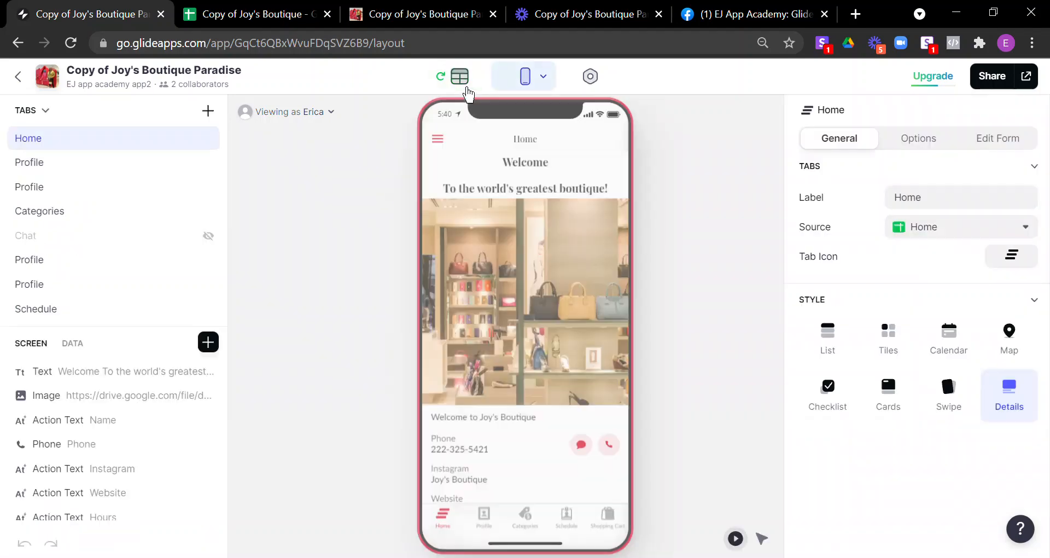
click(462, 83)
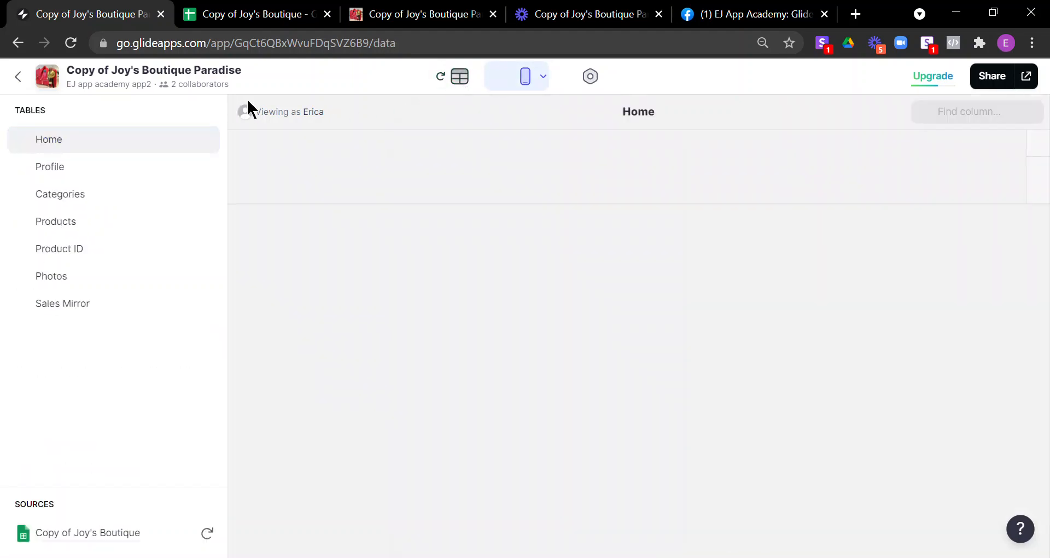
Step: Scroll Sales Mirror to its Booking Status columns, then open the Profile table
click(91, 313)
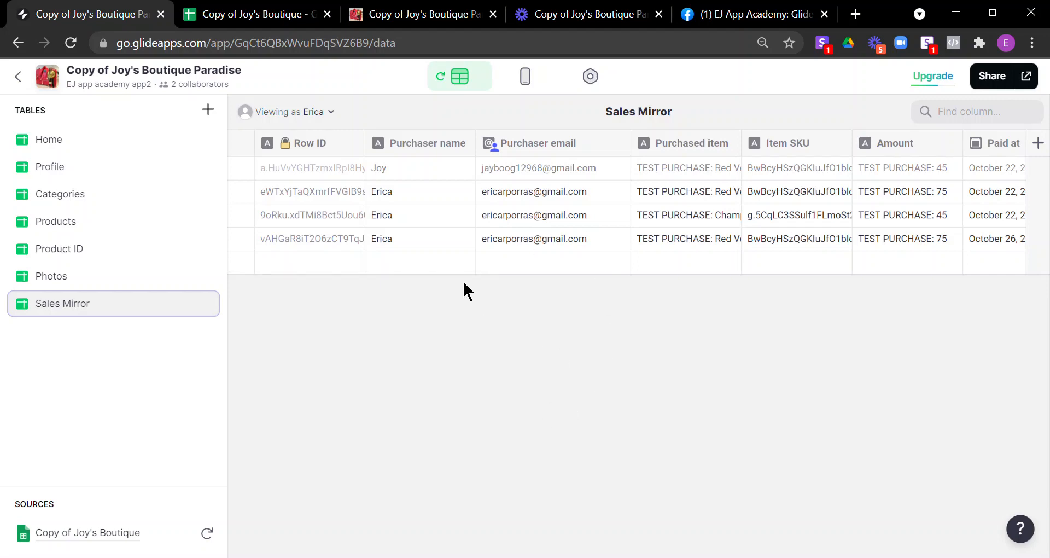
drag(469, 272, 993, 244)
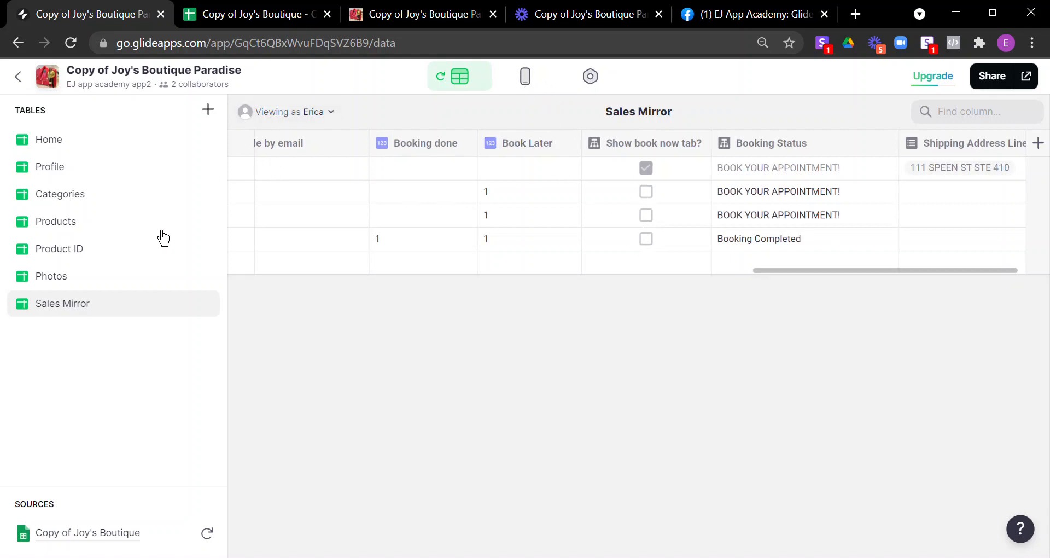
click(65, 171)
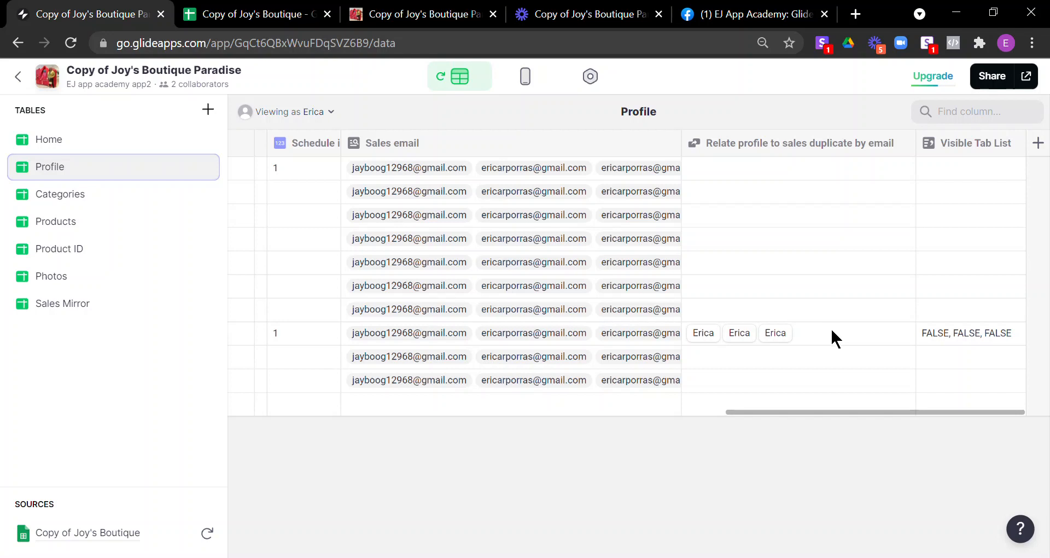
Step: Check the Home tab's visibility rules (Increment equals 3, Visible Tab List excludes TRUE), then return to Home data
click(526, 82)
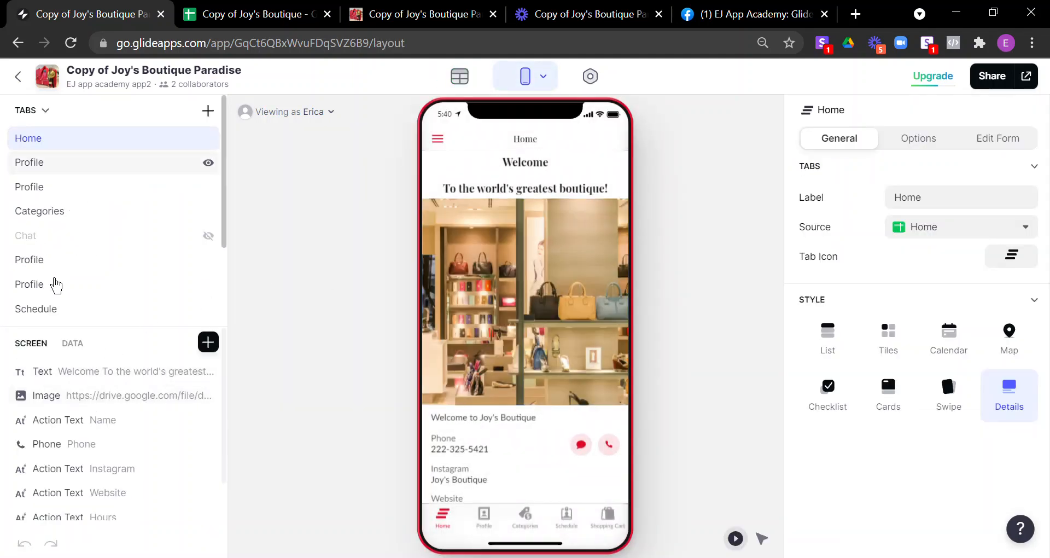
scroll(106, 290, down, 2)
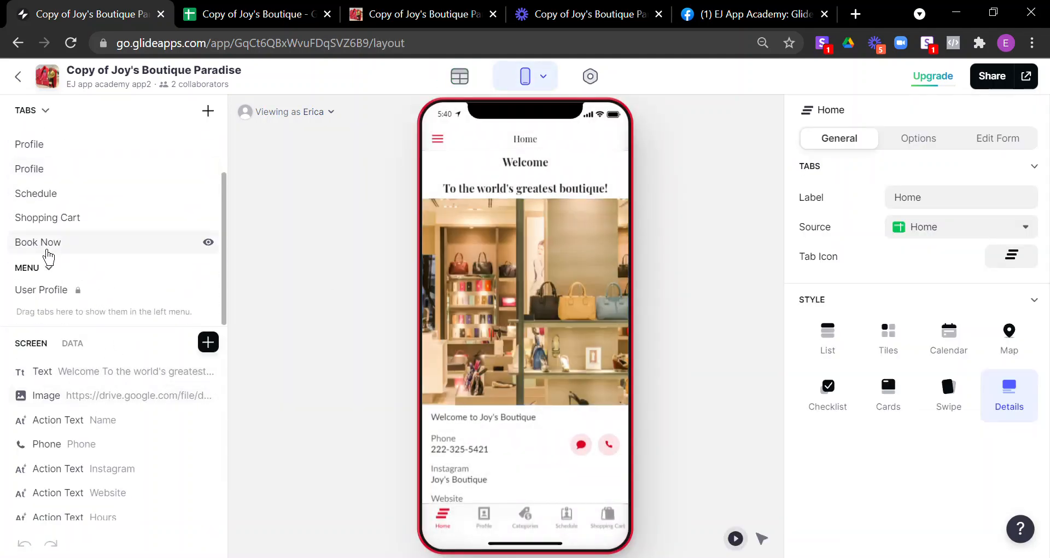
click(46, 244)
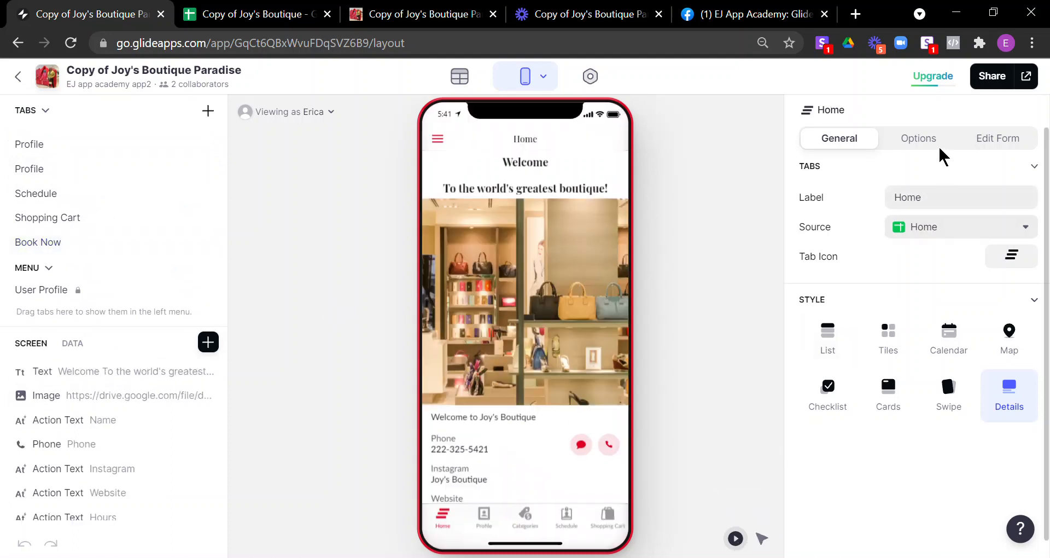
click(924, 140)
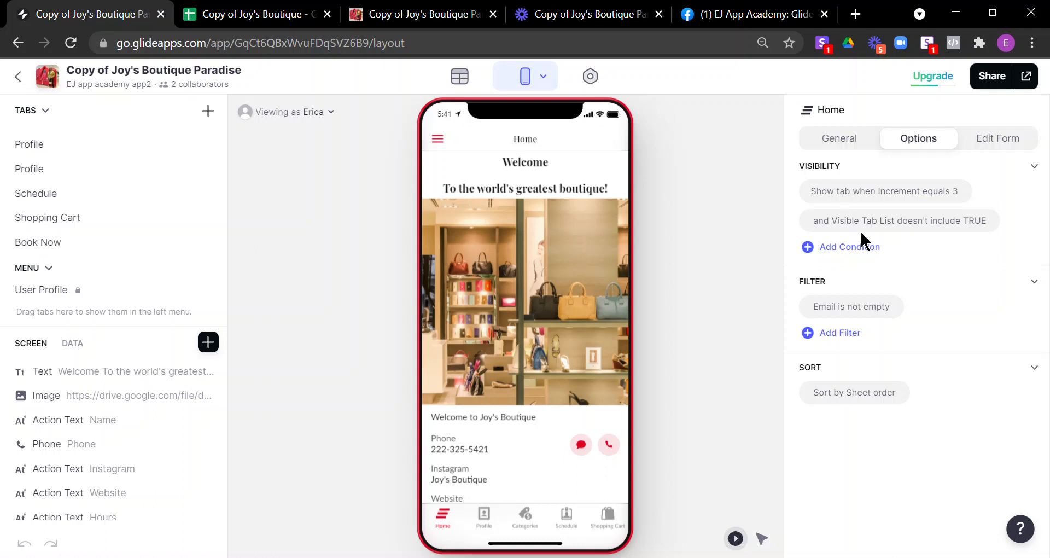
click(890, 231)
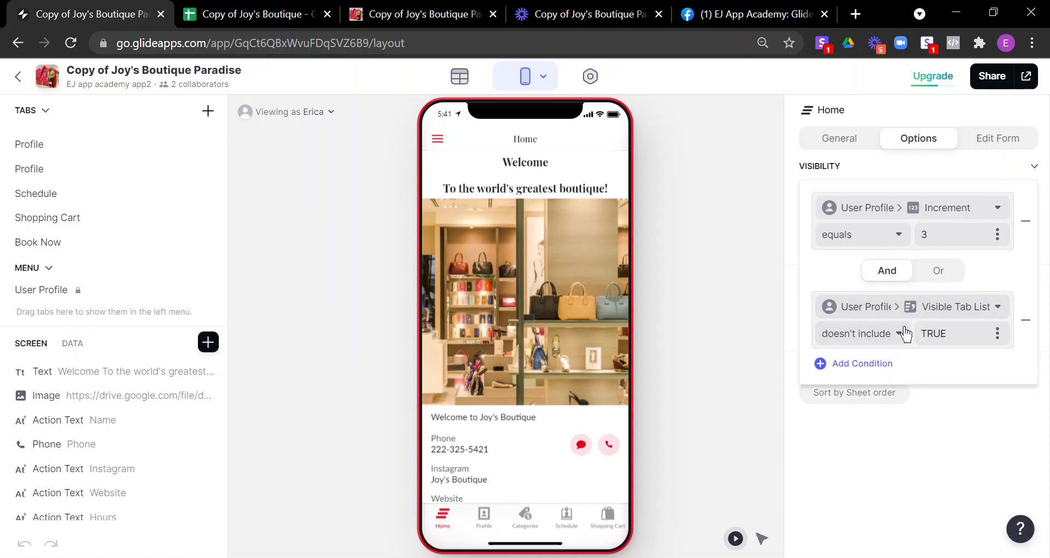
click(468, 83)
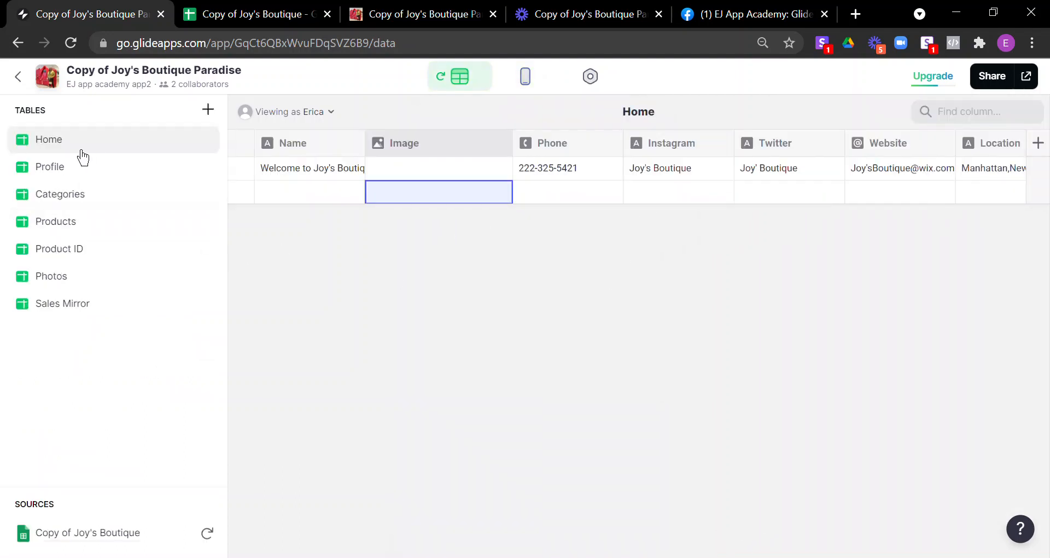
Step: In the Profile table, scroll right and edit the Visible Tab List column's settings
click(63, 175)
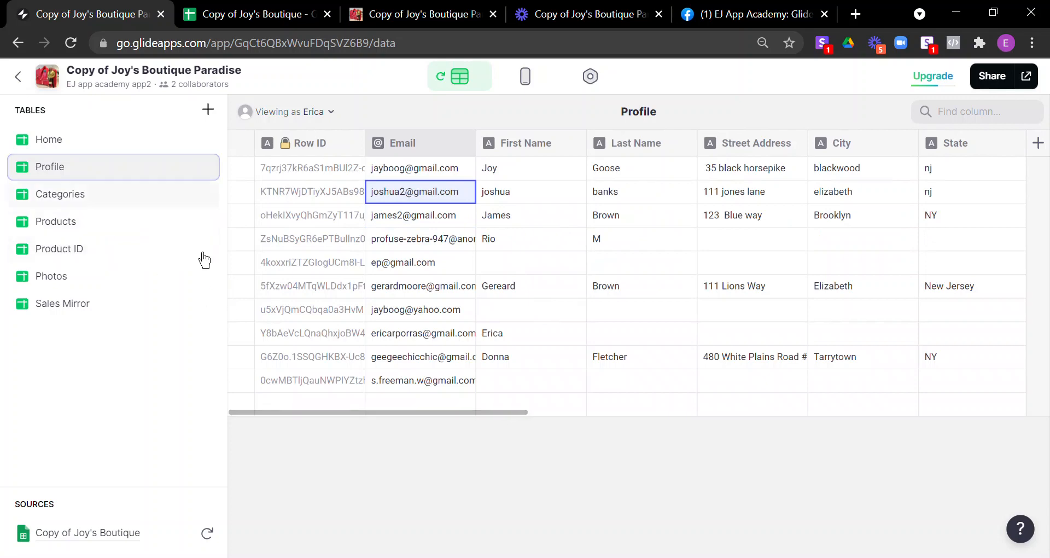
drag(496, 410, 1041, 403)
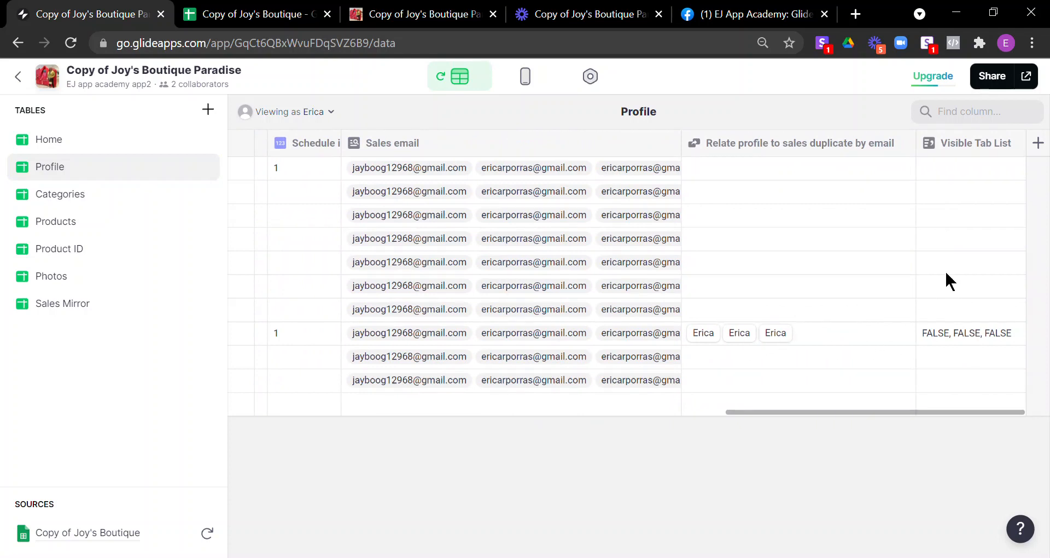
click(1015, 143)
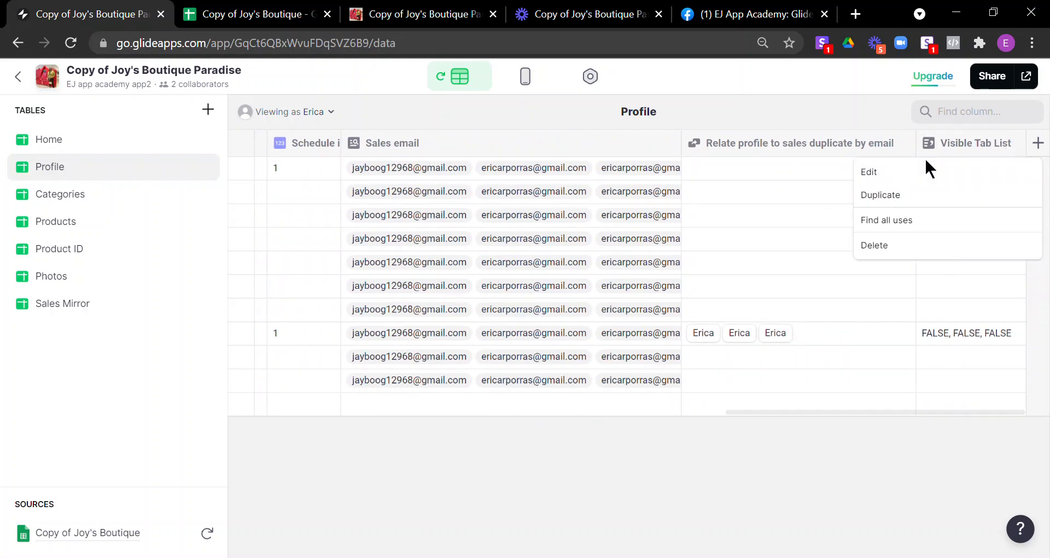
click(932, 183)
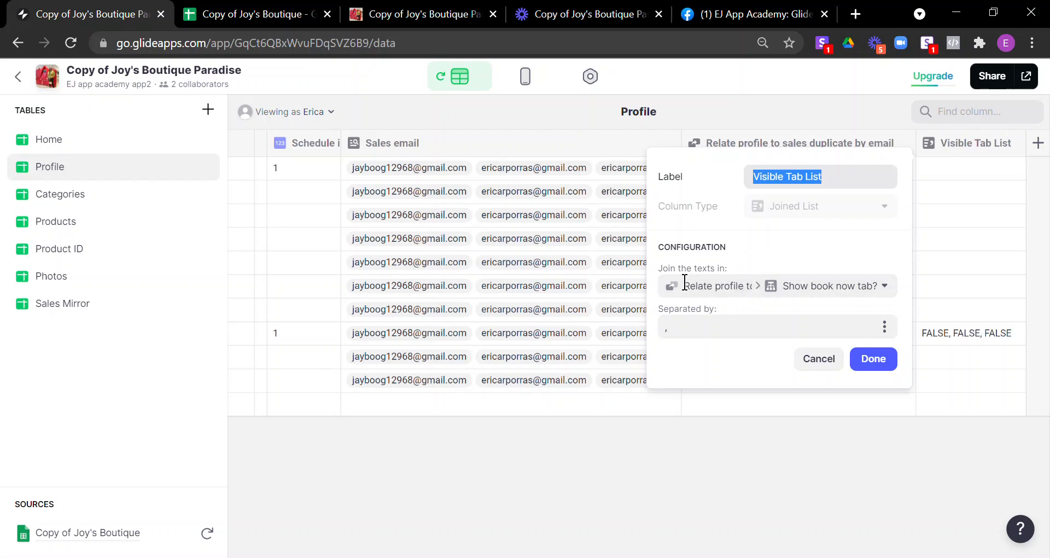
Step: Join 'Relate profile to sales duplicate by email > Show book now tab?' with a comma separator, then save
click(730, 294)
click(731, 299)
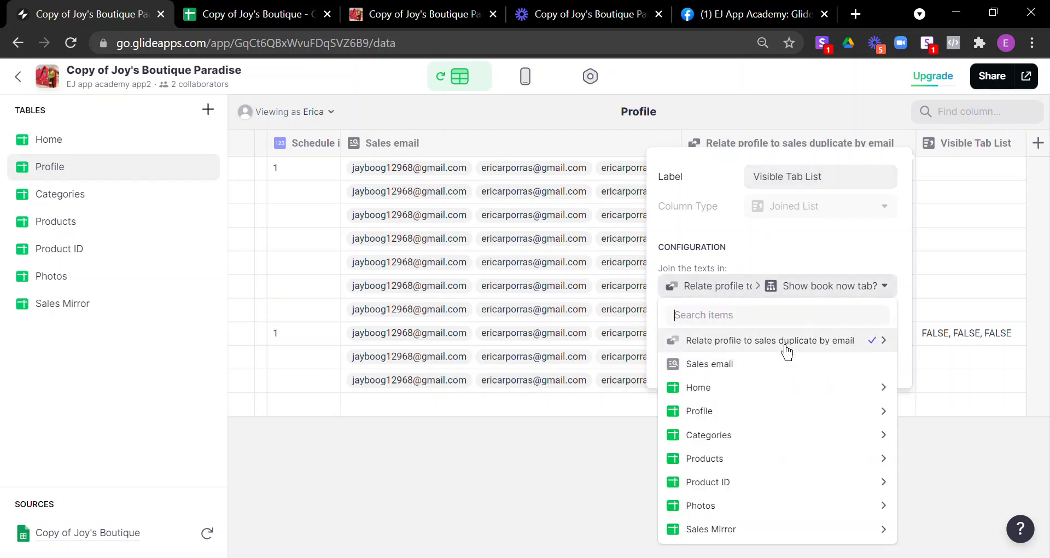
mouse_move(783, 359)
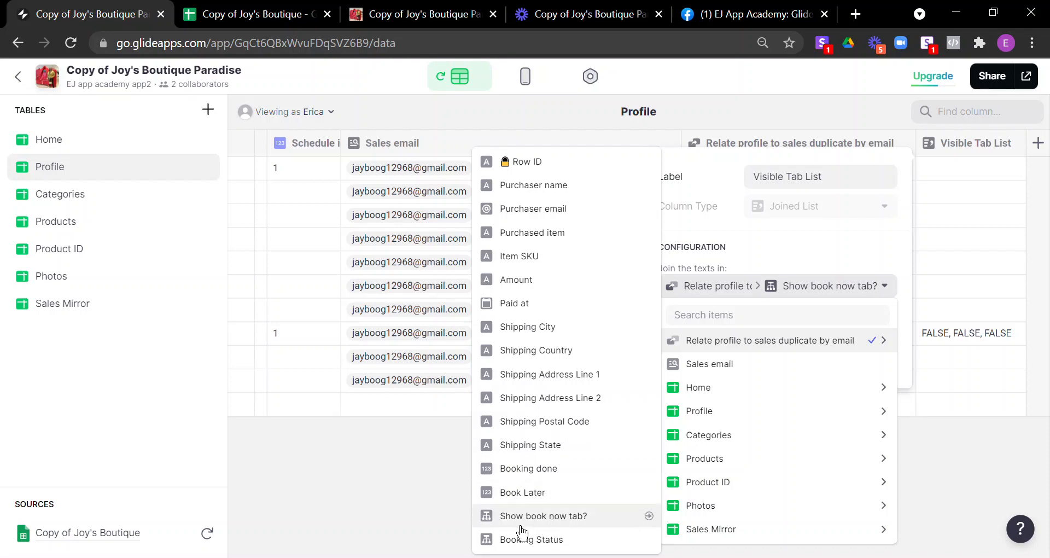
click(591, 522)
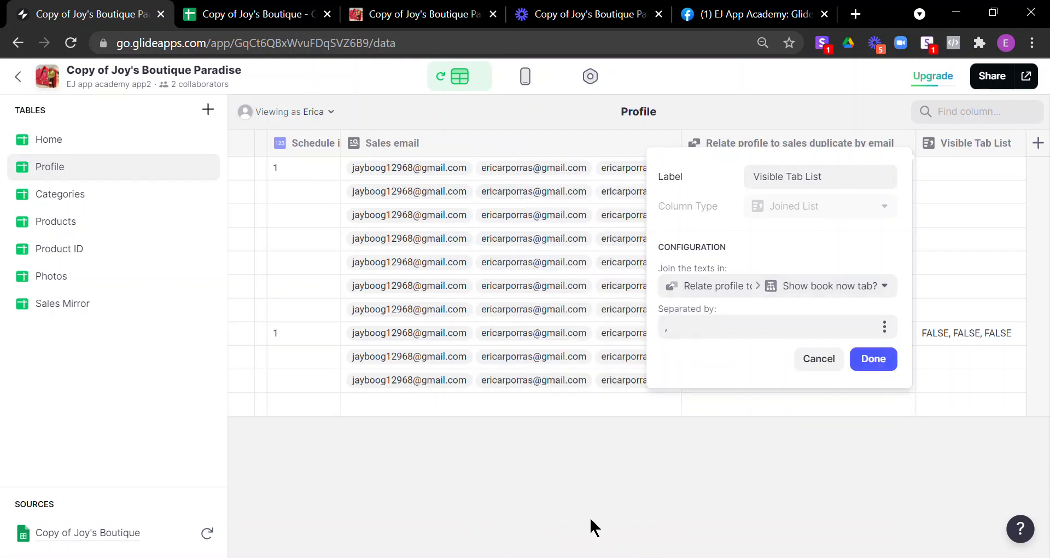
click(713, 337)
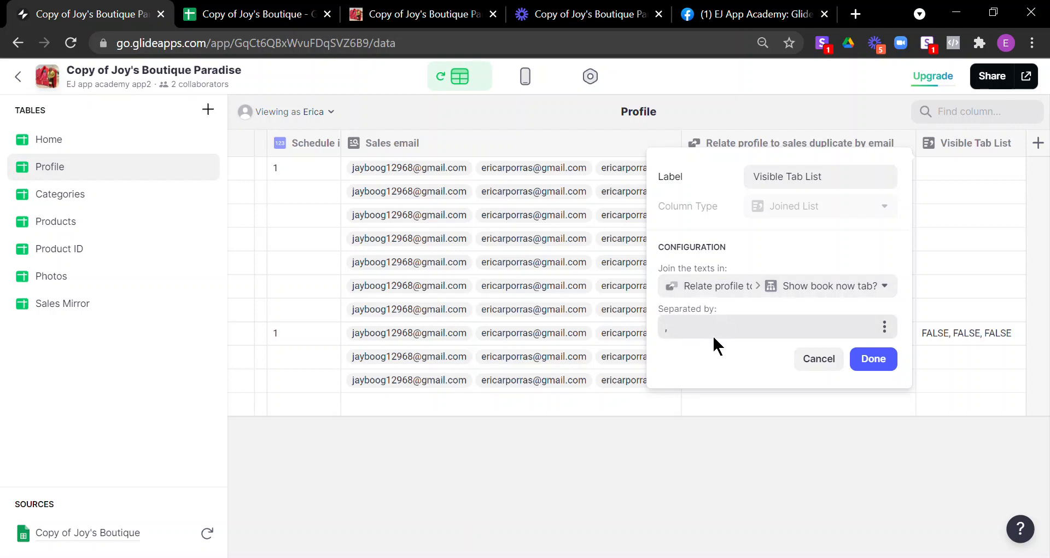
click(897, 363)
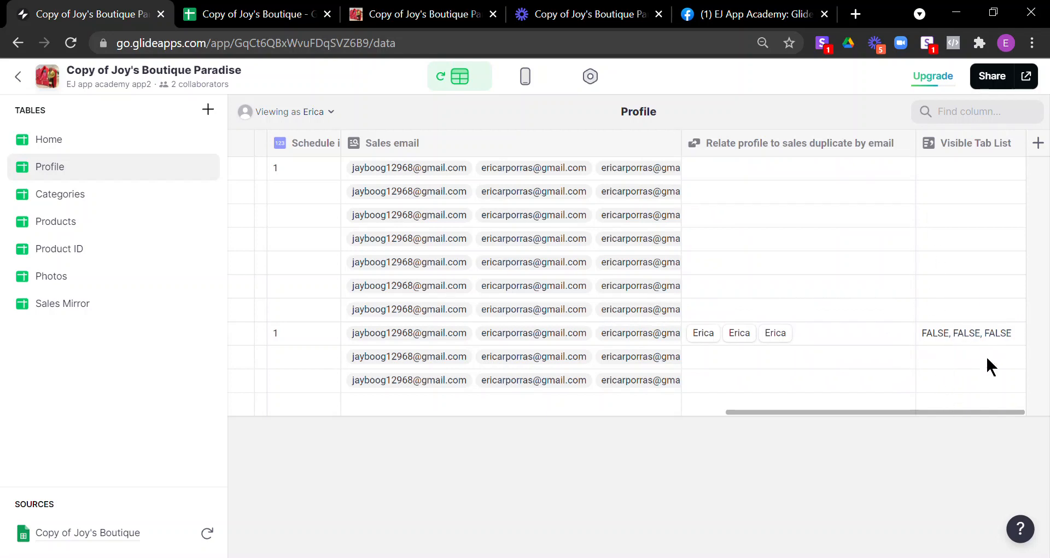
click(968, 332)
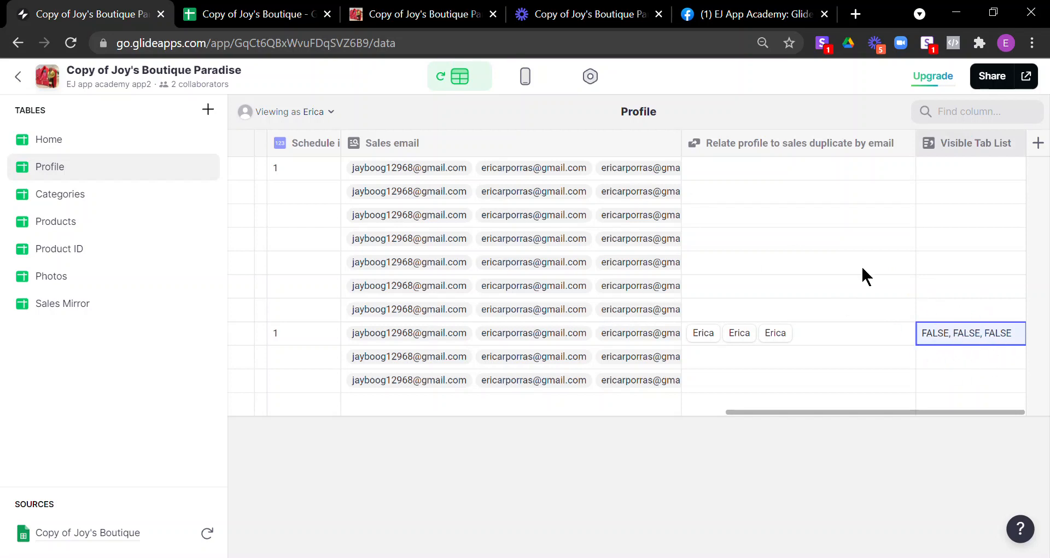
Step: Select the Book Now tab in the layout editor and preview its screen
click(526, 82)
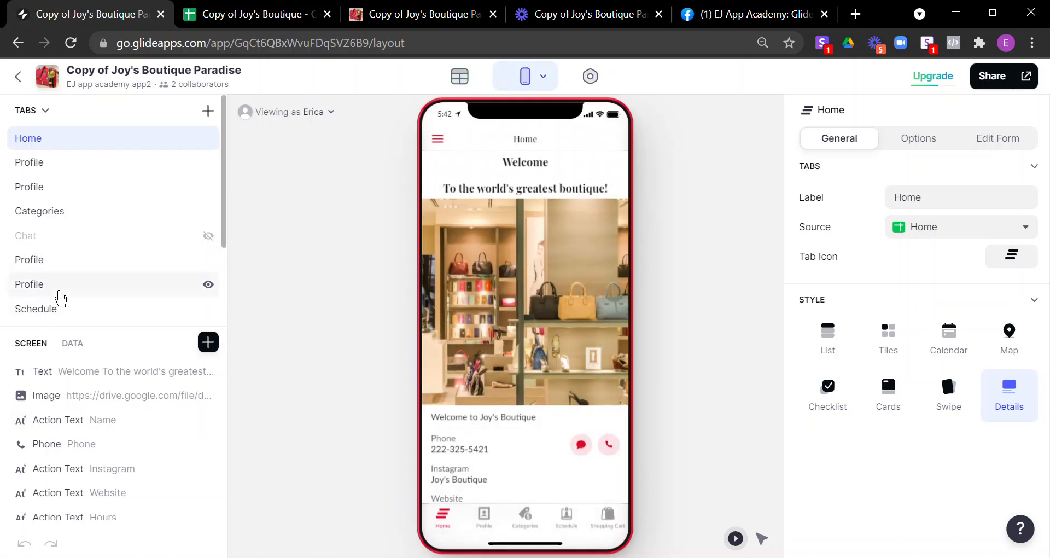
scroll(61, 298, down, 2)
click(71, 250)
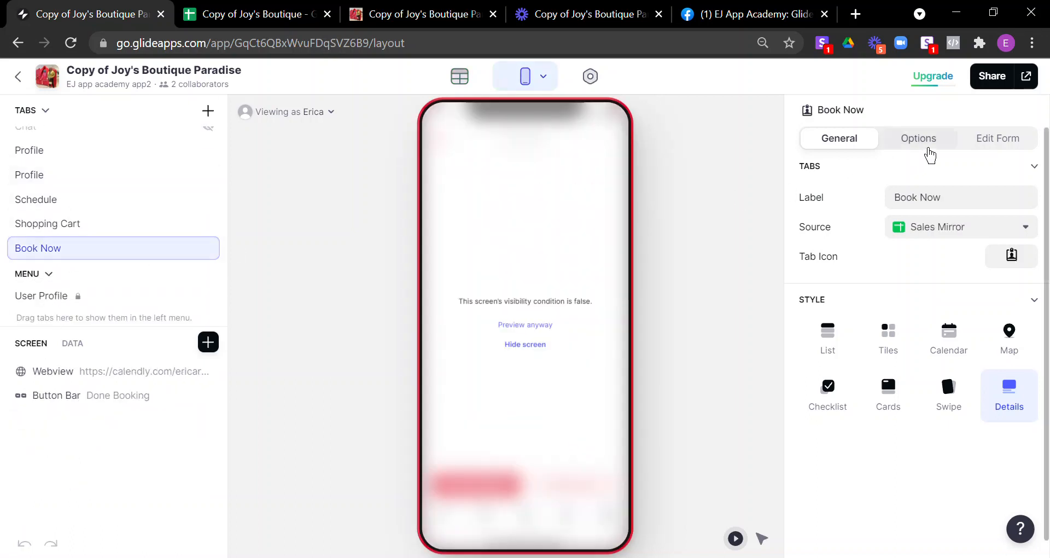
click(536, 343)
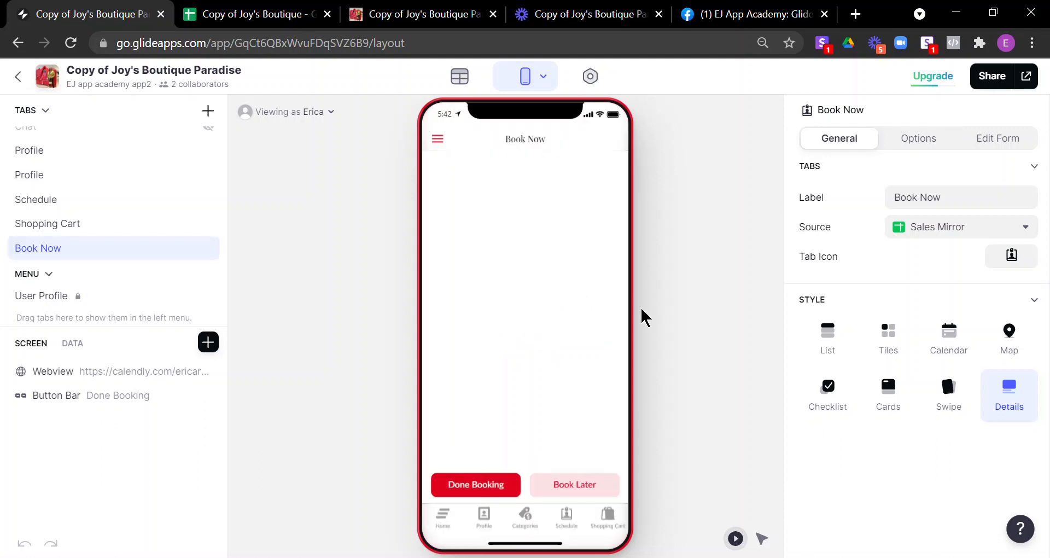
Step: Set Book Now's visibility to User Profile > Visible Tab List includes TRUE, then show Shopping Cart
click(936, 144)
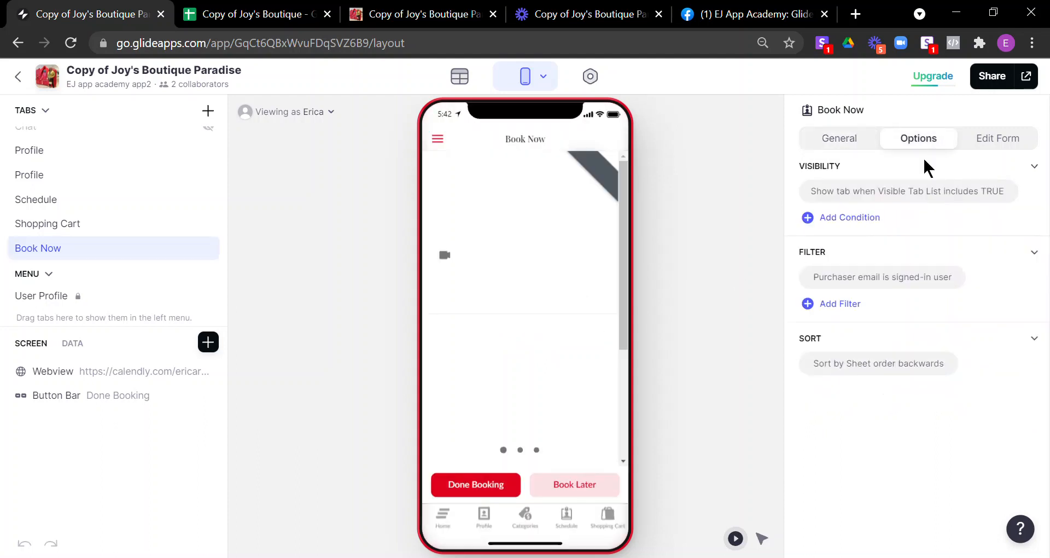
click(857, 194)
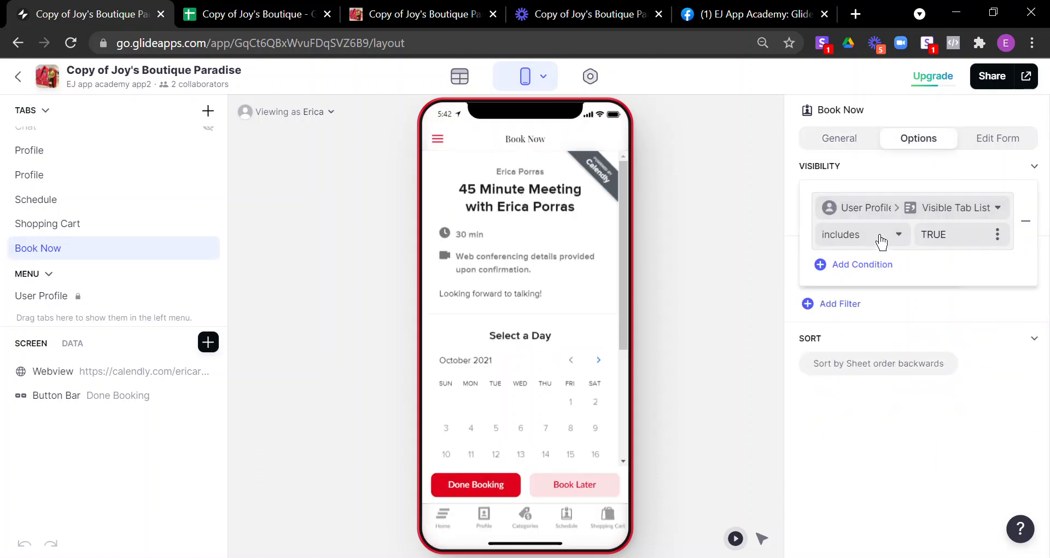
click(860, 214)
mouse_move(872, 273)
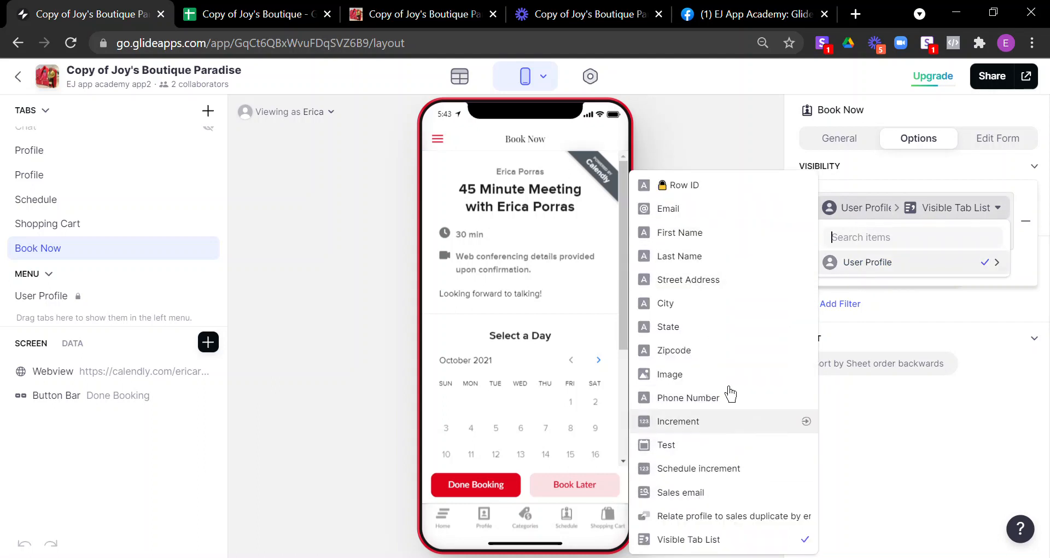
click(717, 551)
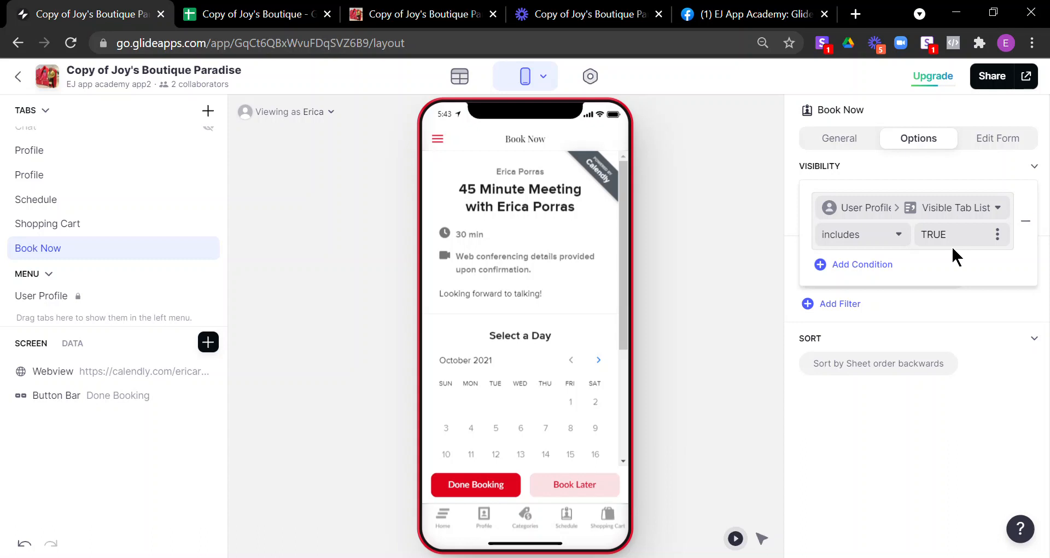
click(960, 316)
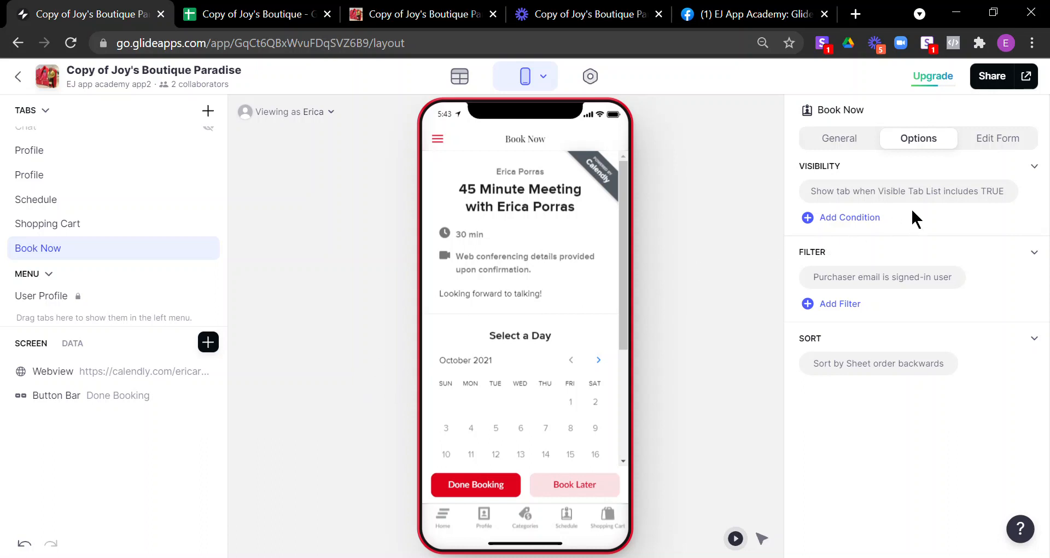
click(44, 232)
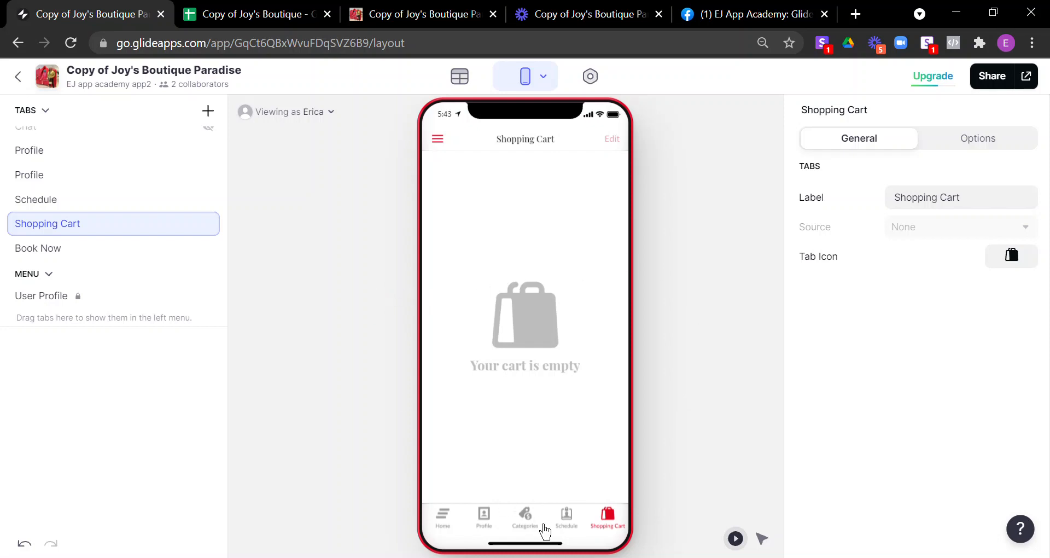
Step: Switch the preview to Profile and review that tab's visibility conditions
click(495, 533)
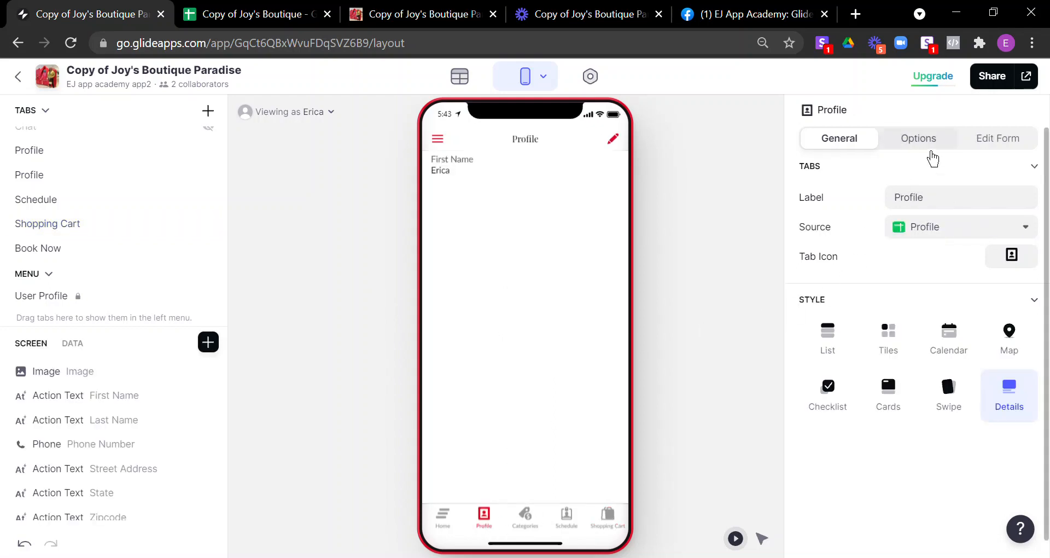
click(930, 138)
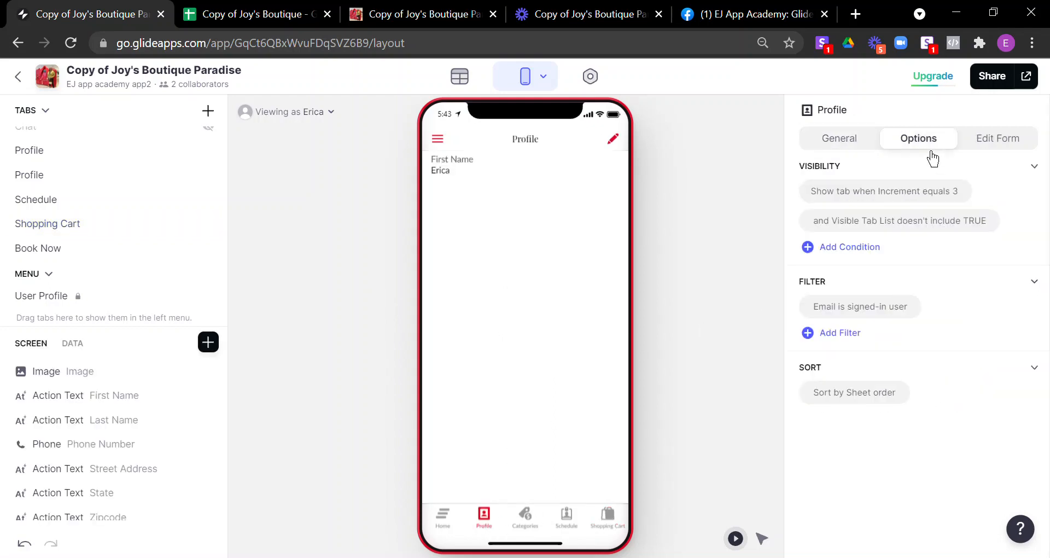
click(842, 225)
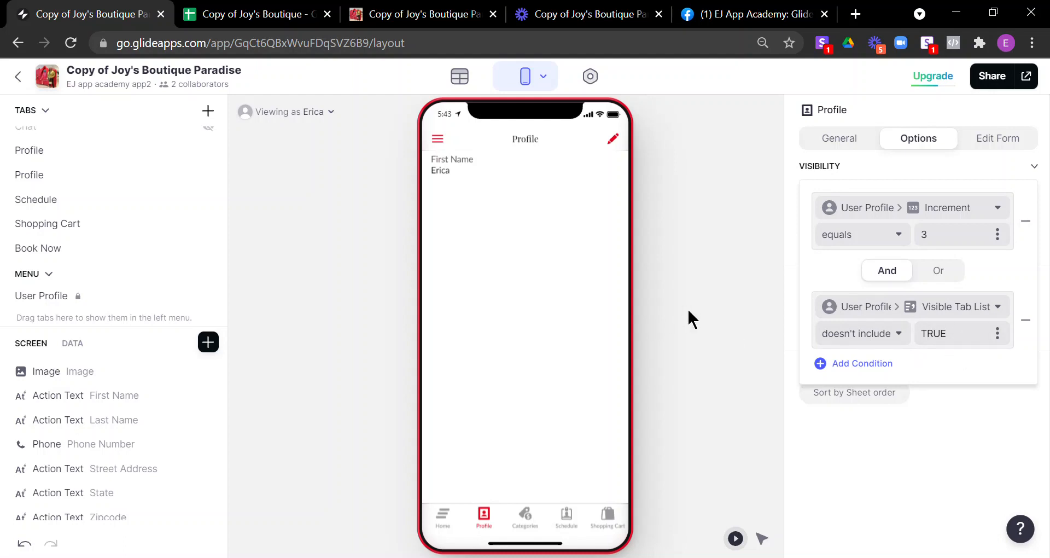
click(737, 299)
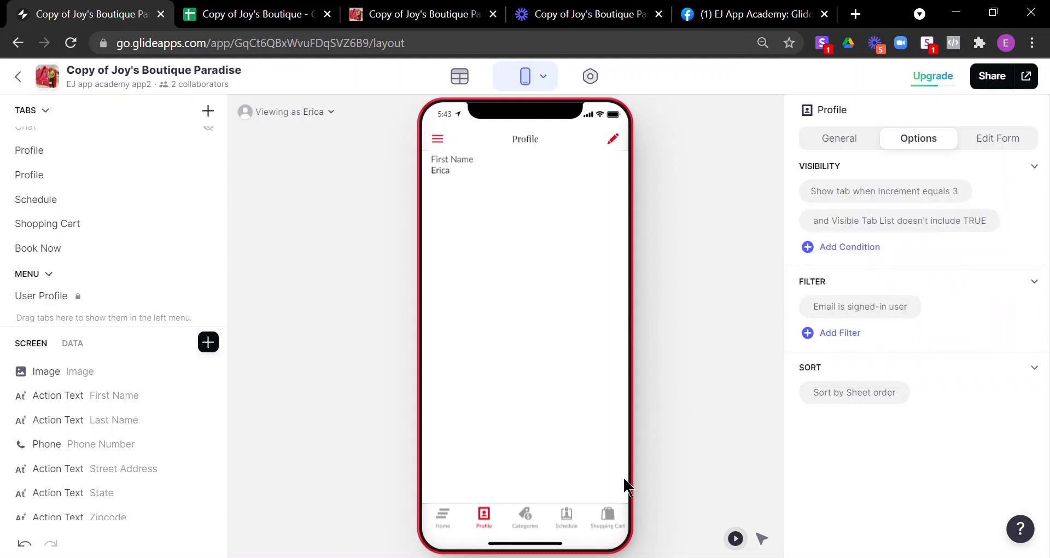
Step: Review the Home tab's visibility conditions, then switch the preview to the Schedule tab
click(444, 531)
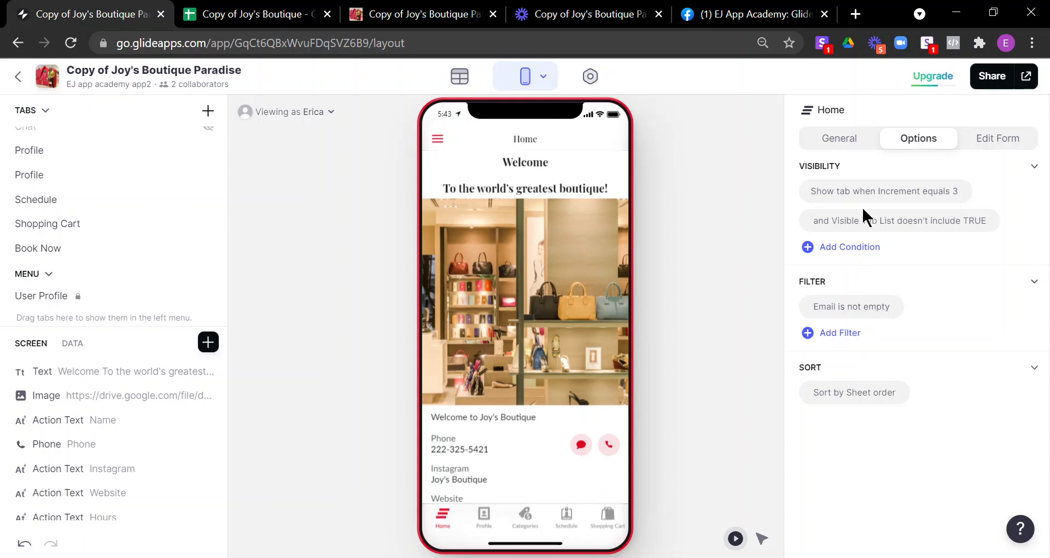
click(910, 223)
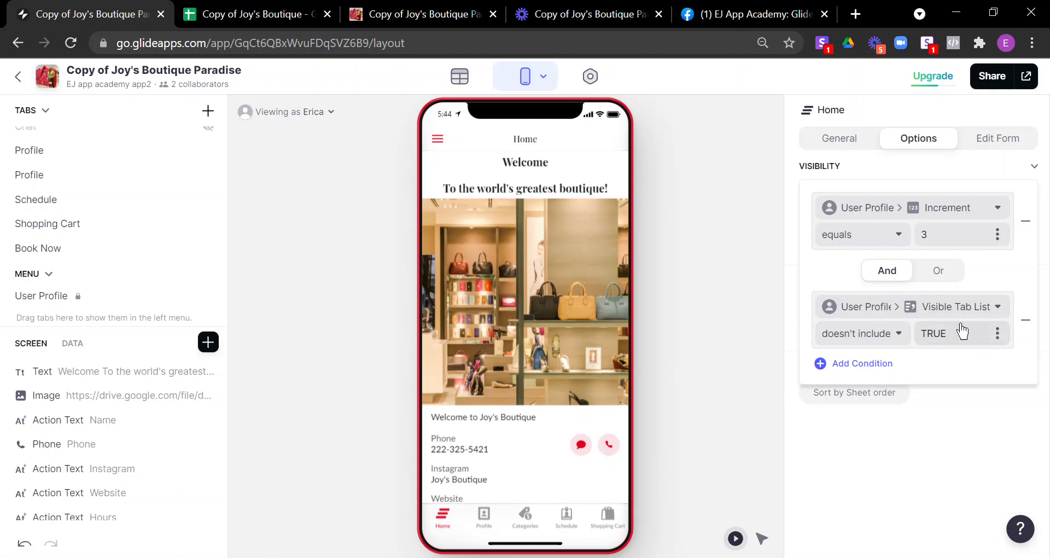
click(724, 422)
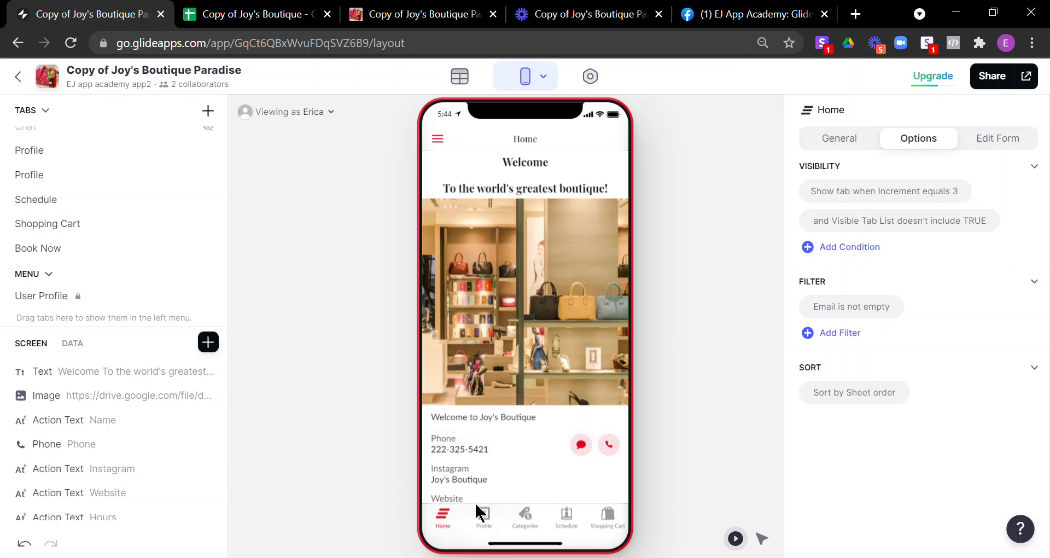
click(566, 519)
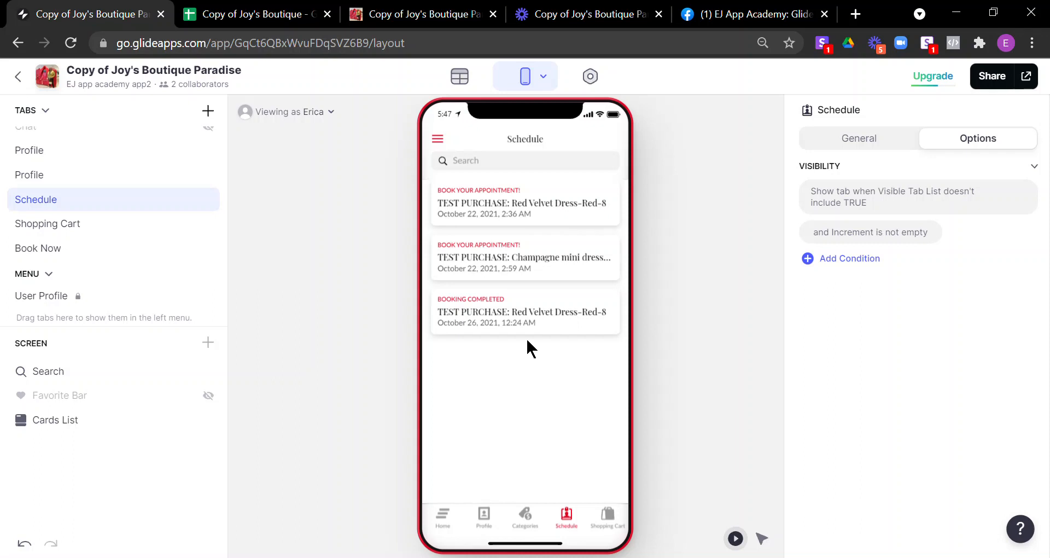
Step: Preview the Book Now tab despite its visibility condition and select its Done Booking / Book Later buttons
click(49, 249)
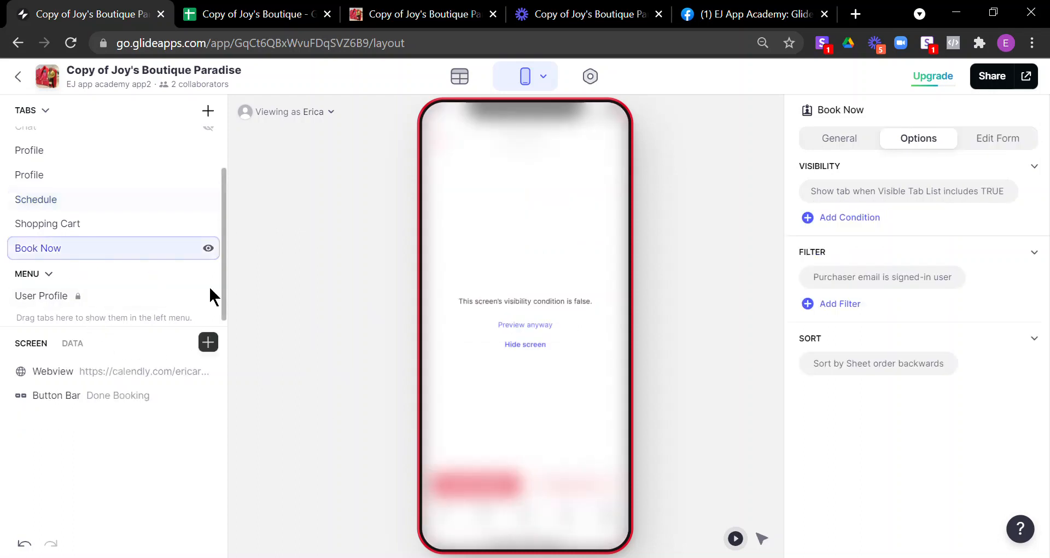
click(542, 327)
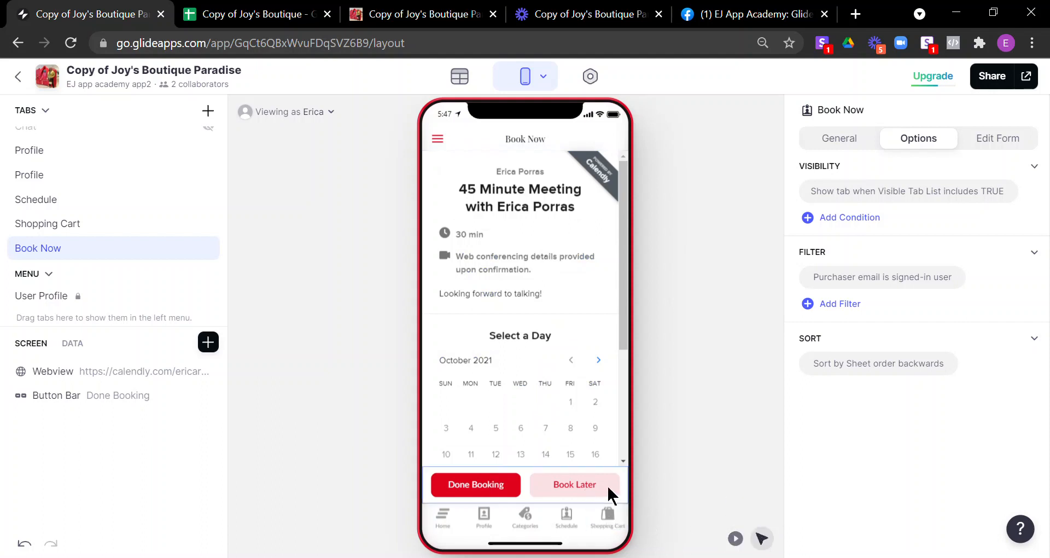
click(606, 490)
scroll(825, 432, down, 4)
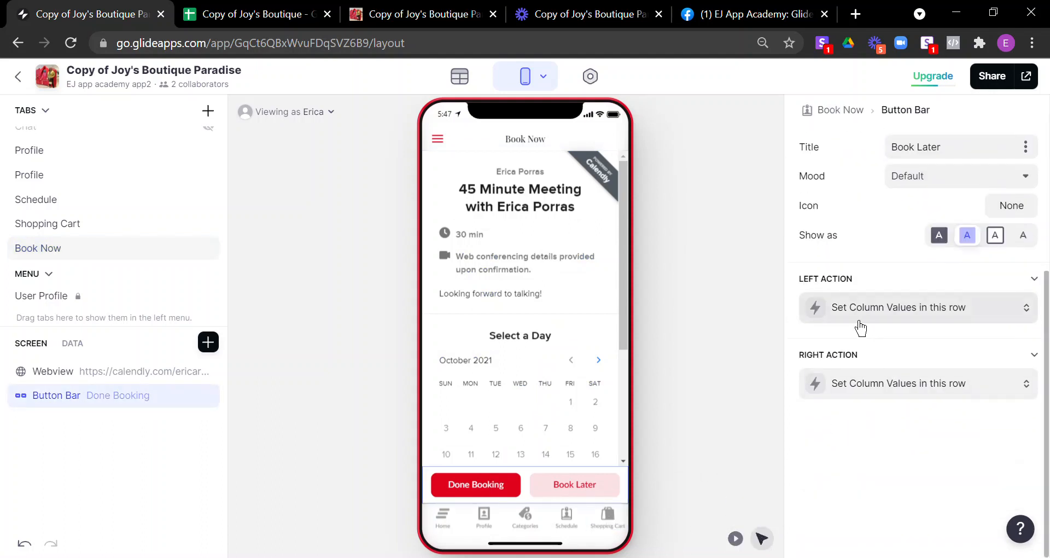
Step: Inspect the Done Booking action's column values (Booking done = 1), then reselect the Book Now tab
click(889, 320)
scroll(904, 403, down, 2)
scroll(903, 393, down, 5)
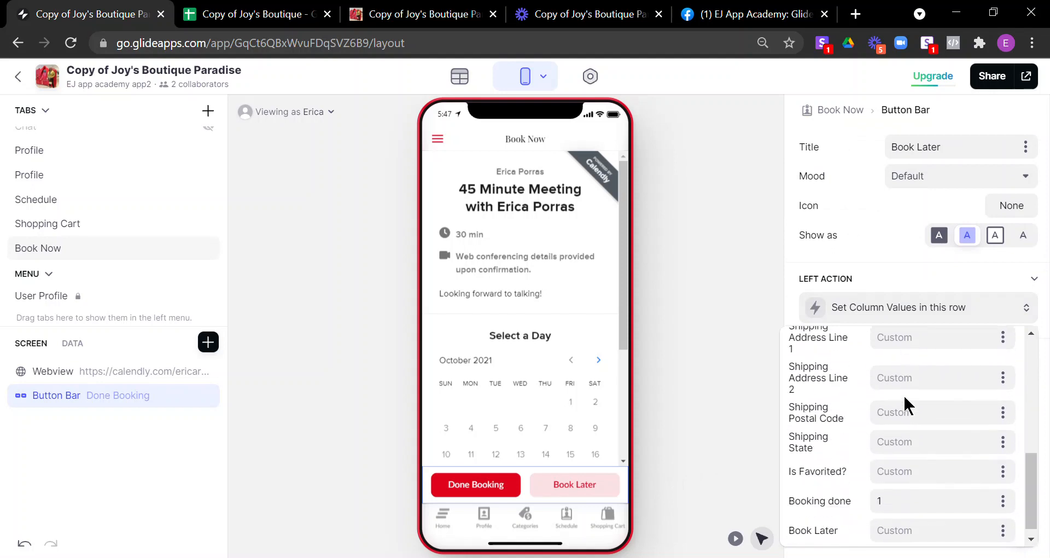
scroll(827, 469, up, 7)
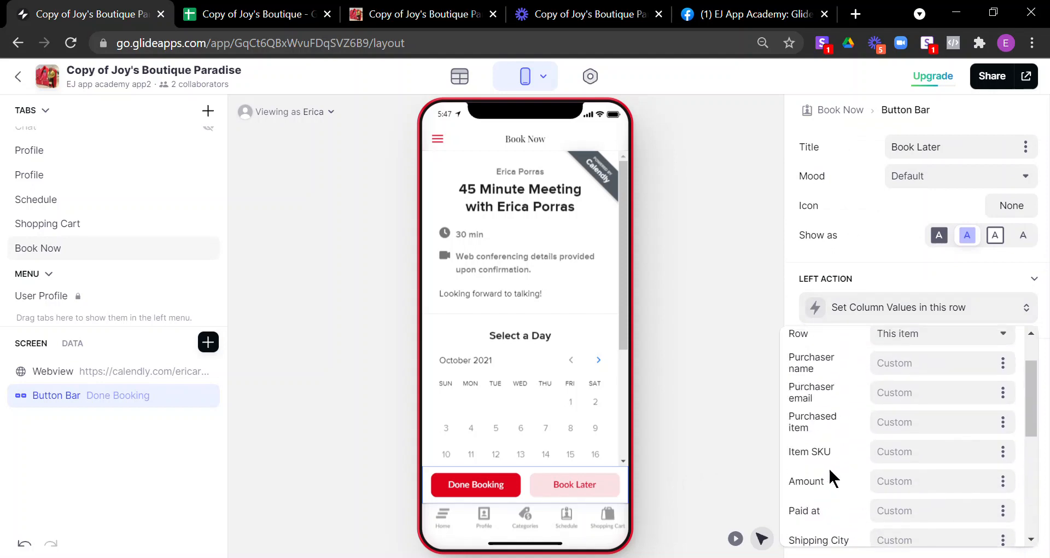
click(715, 379)
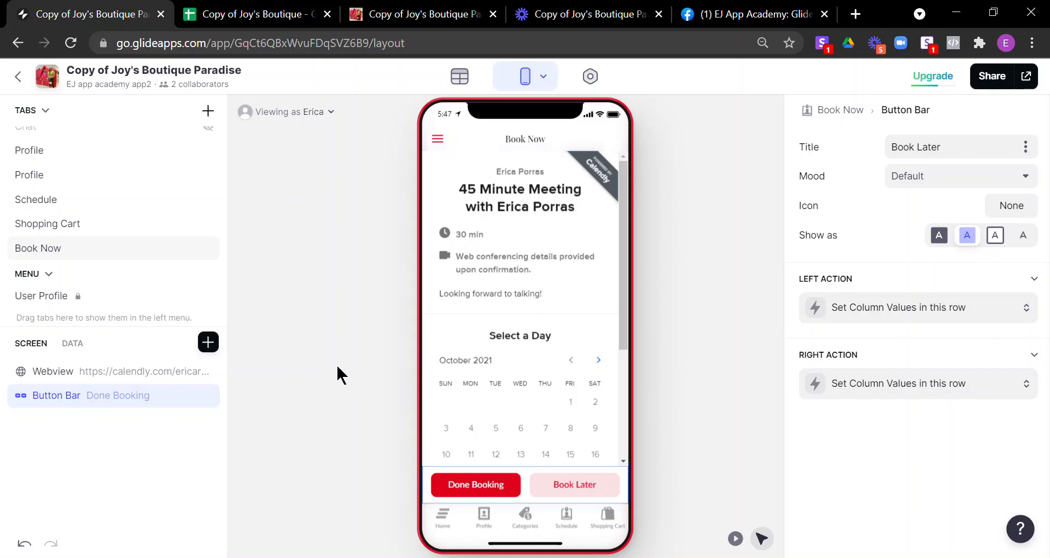
click(65, 253)
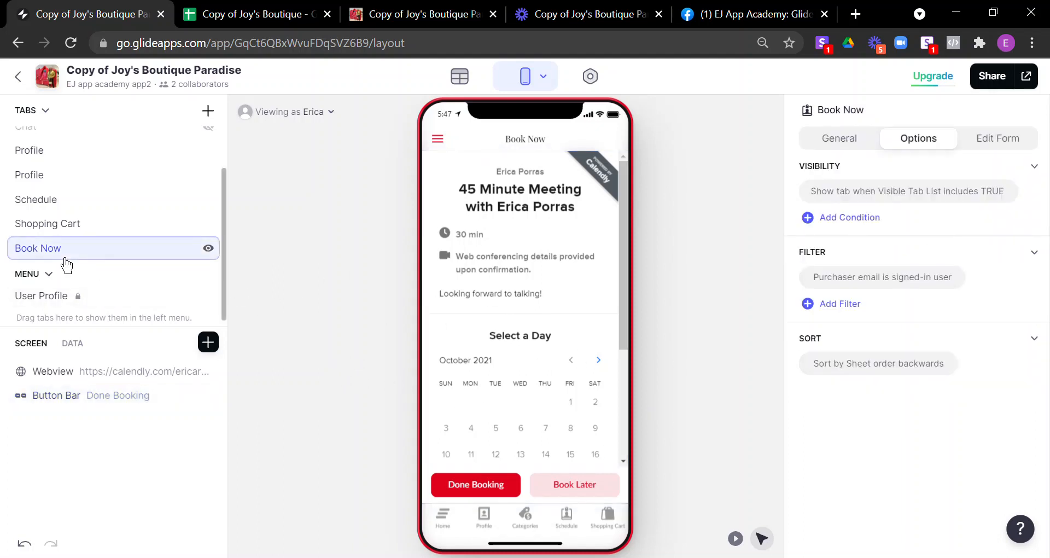
Step: Compare Book Now's General settings (Sales Mirror source, Details style) with its Options
click(856, 146)
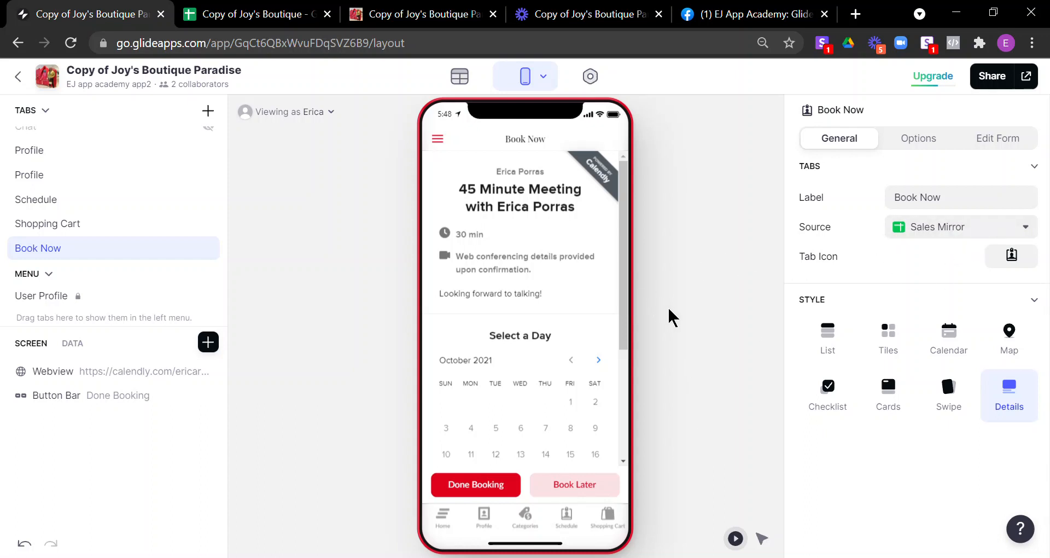
click(924, 143)
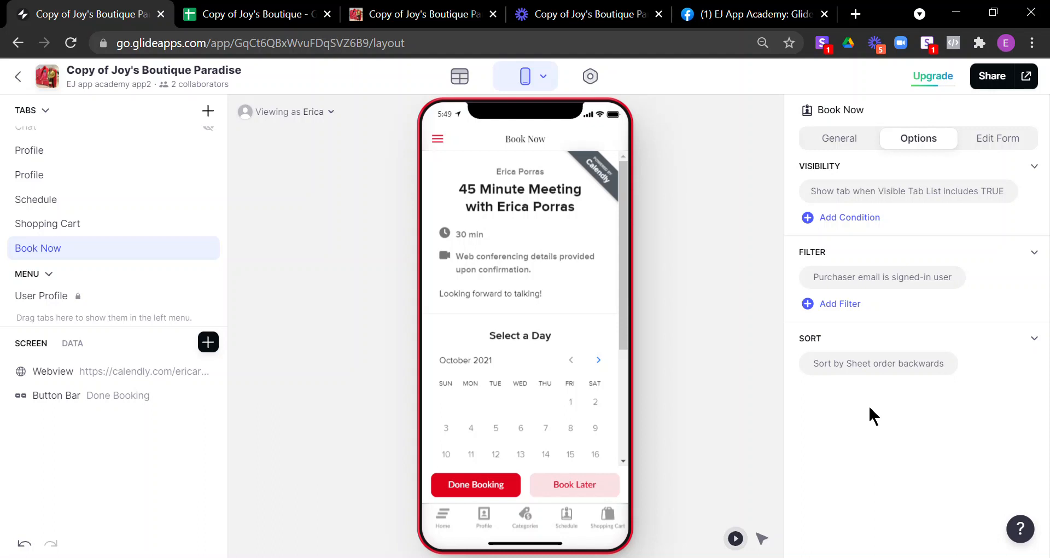
click(840, 138)
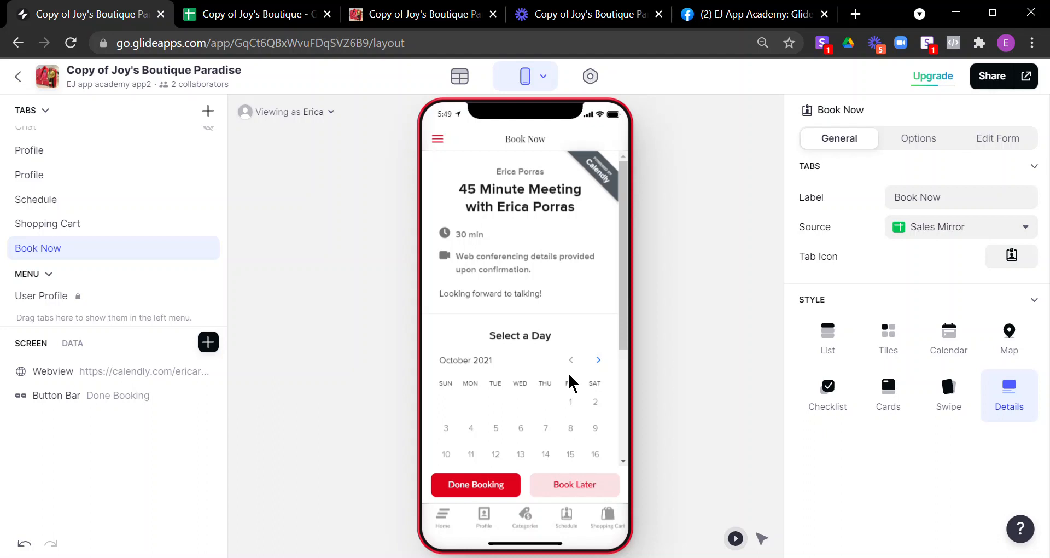
Step: Select the booking button bar in the preview and open the left action's column values
click(761, 539)
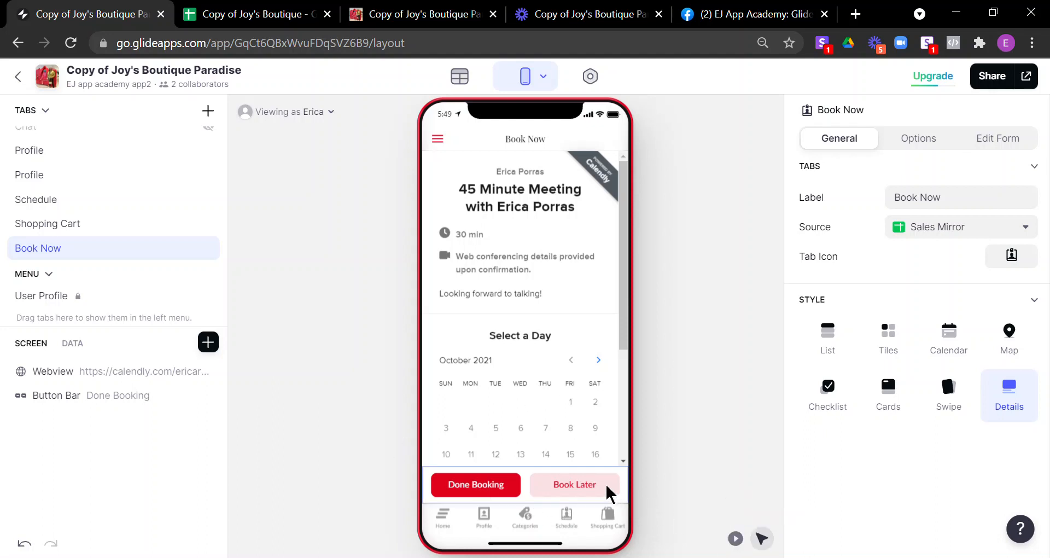
click(615, 487)
scroll(913, 462, down, 4)
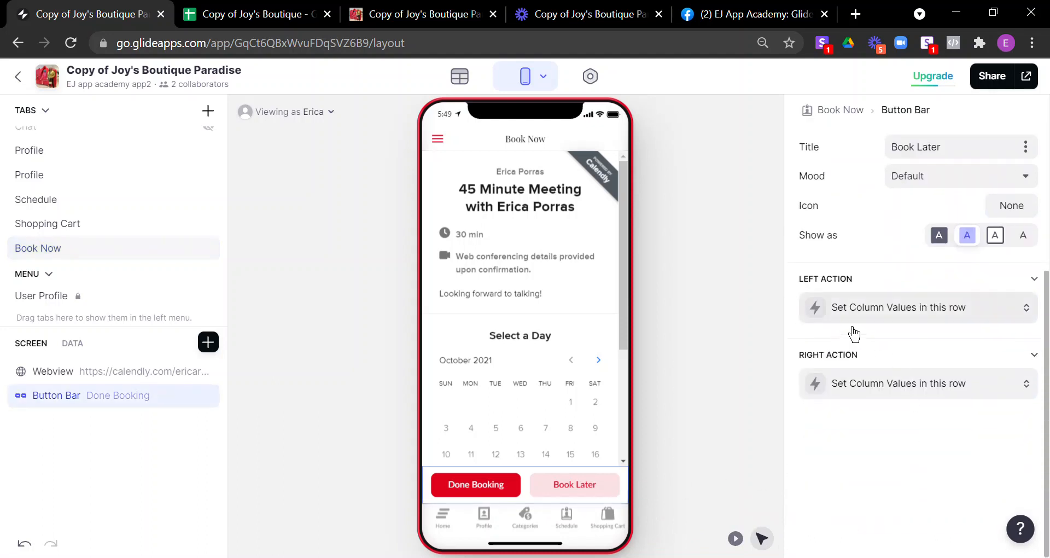
click(884, 322)
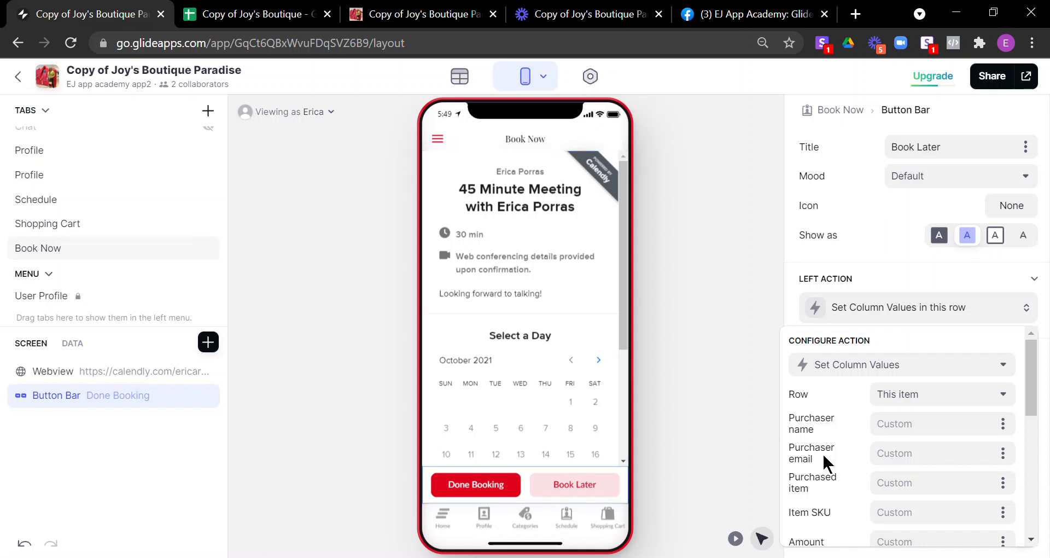
Step: Enter test values 'abc' in Purchased item and 'hry' in Item SKU
scroll(826, 445, down, 1)
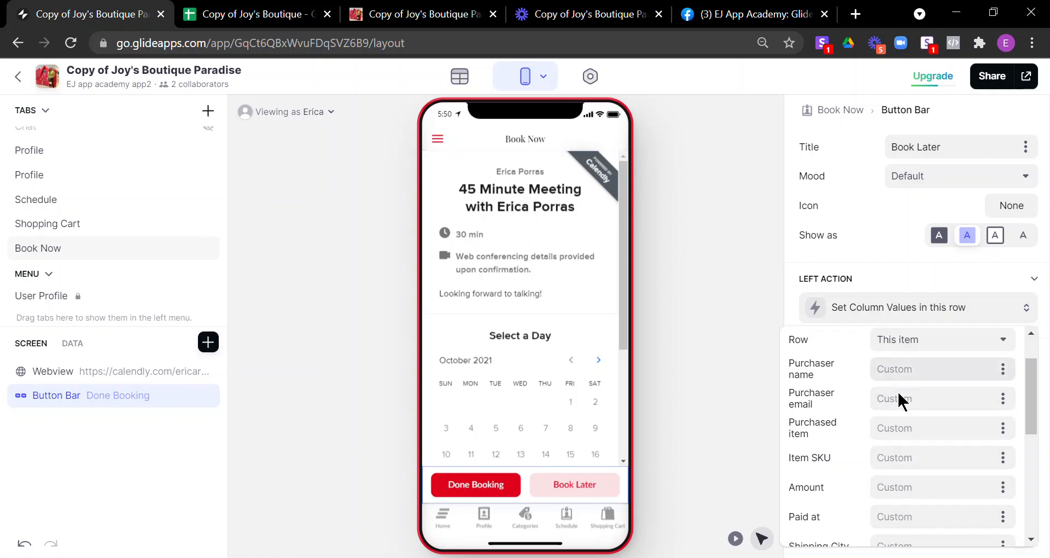
click(910, 410)
click(924, 433)
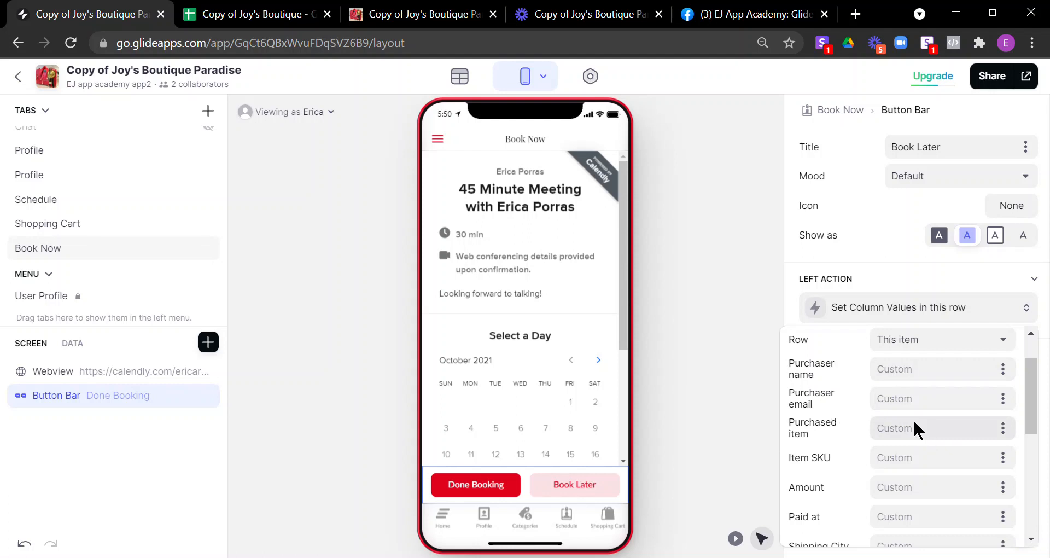
text(abc)
click(929, 464)
text(hry)
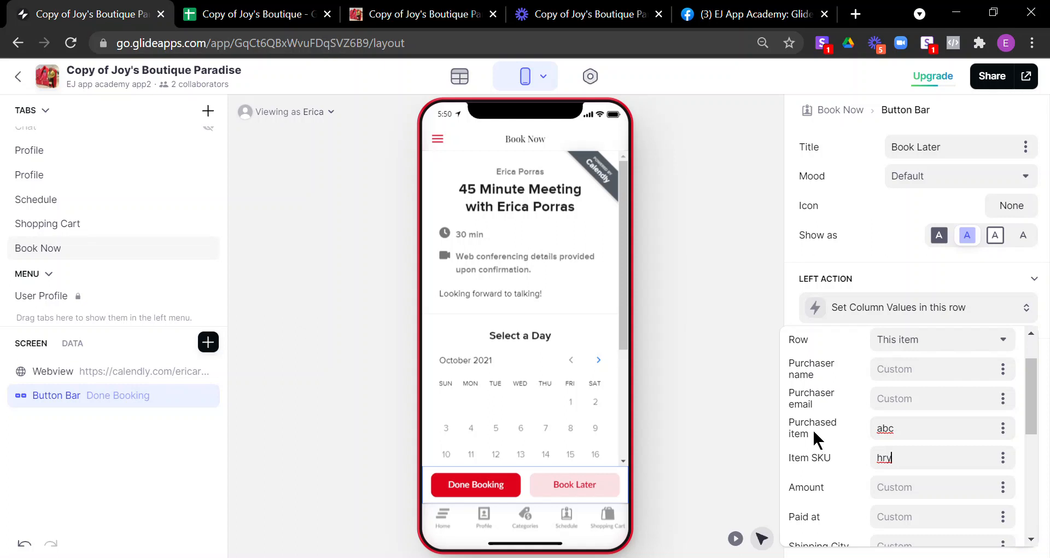
Step: Clear the test values from Purchased item and Item SKU, keeping Booking done set to 1
double_click(881, 429)
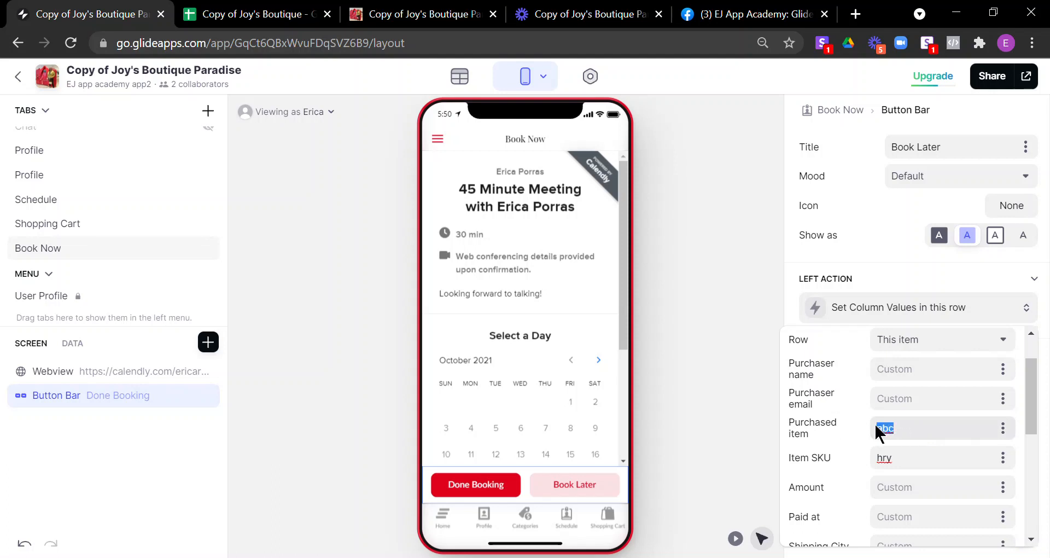
key(BackSpace)
double_click(872, 457)
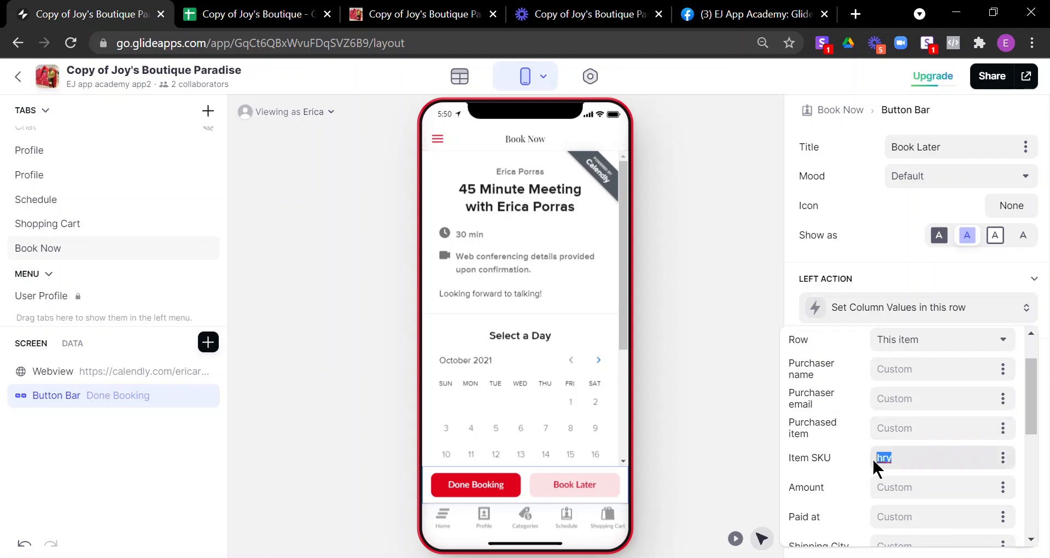
key(BackSpace)
scroll(908, 471, down, 5)
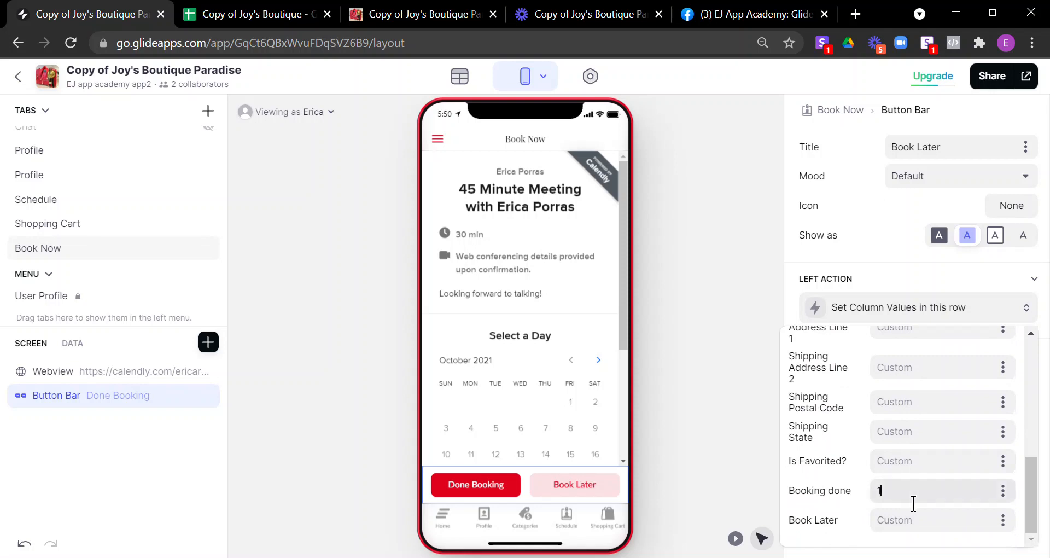
click(881, 498)
drag(897, 501, 858, 502)
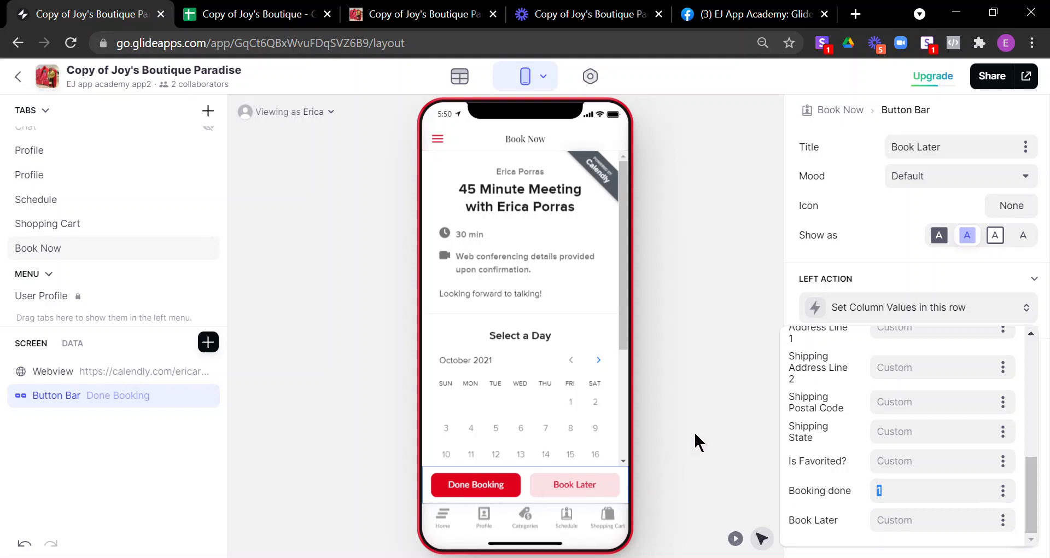
Step: Confirm the right action writes 1 to Book Later, then open the Sales Mirror data table
click(890, 276)
click(916, 385)
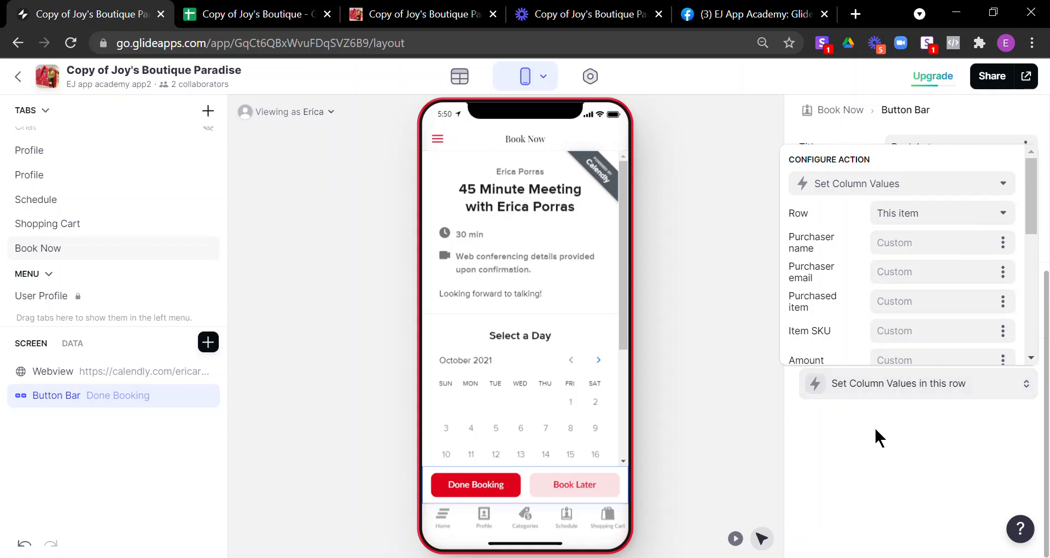
scroll(893, 346, down, 5)
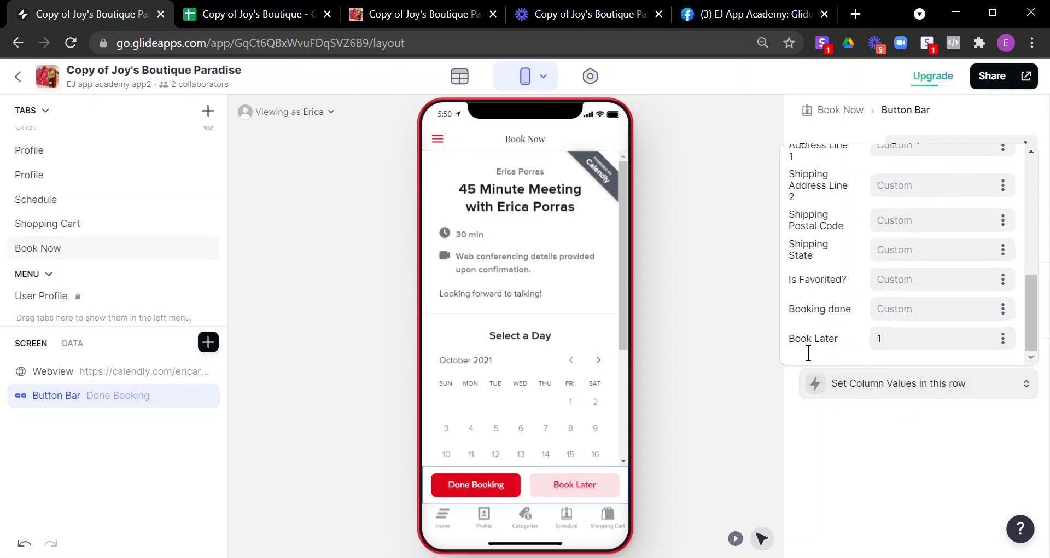
double_click(879, 338)
click(825, 440)
click(462, 83)
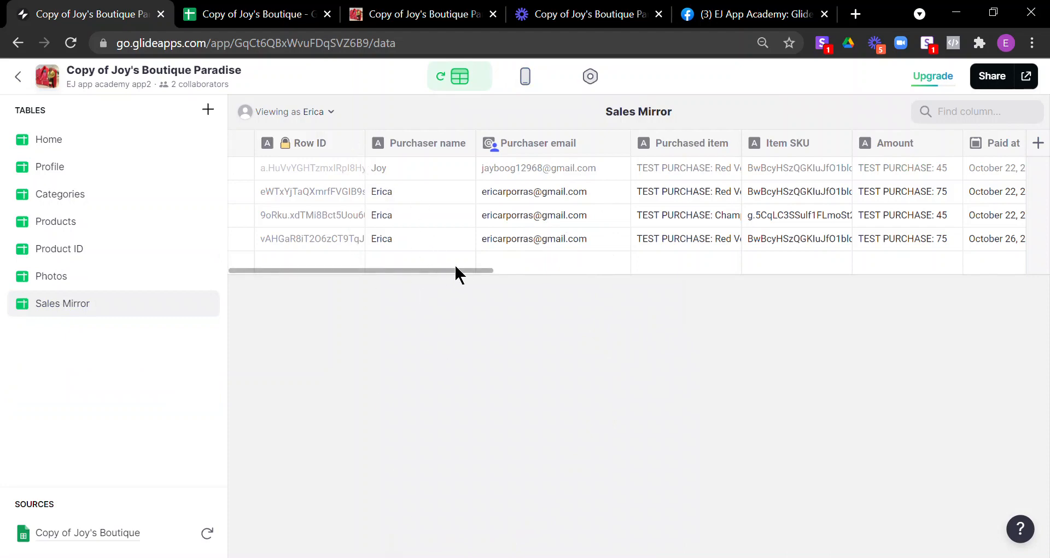
Step: Scroll Sales Mirror to the Booking done, Book Later and Booking Status columns, then return to the layout
drag(456, 270, 973, 266)
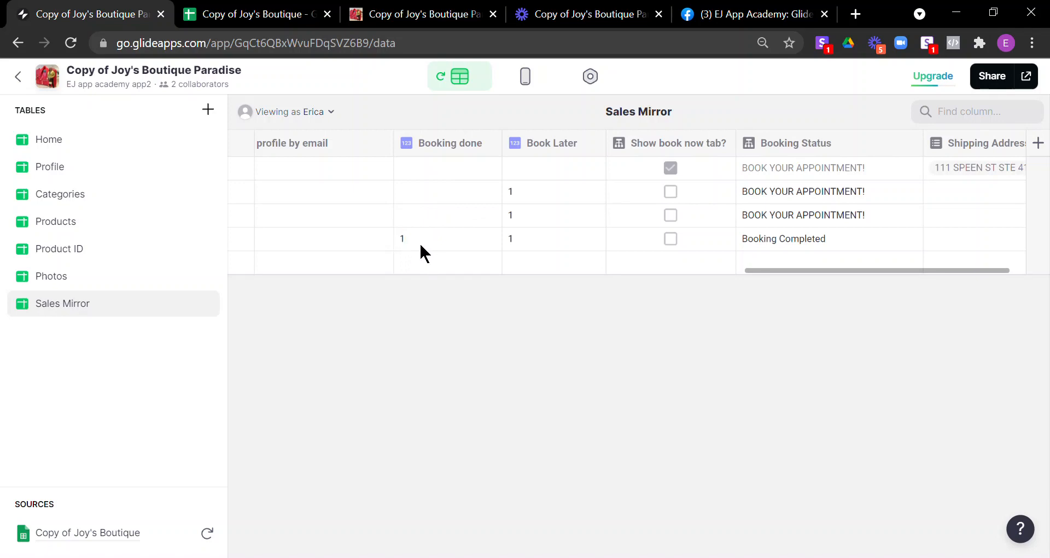
click(403, 248)
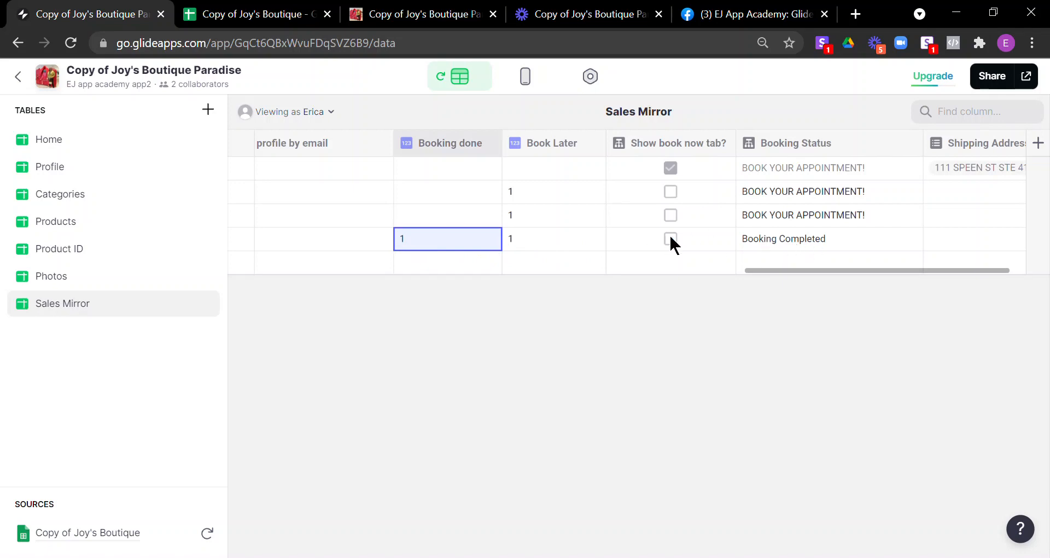
click(531, 90)
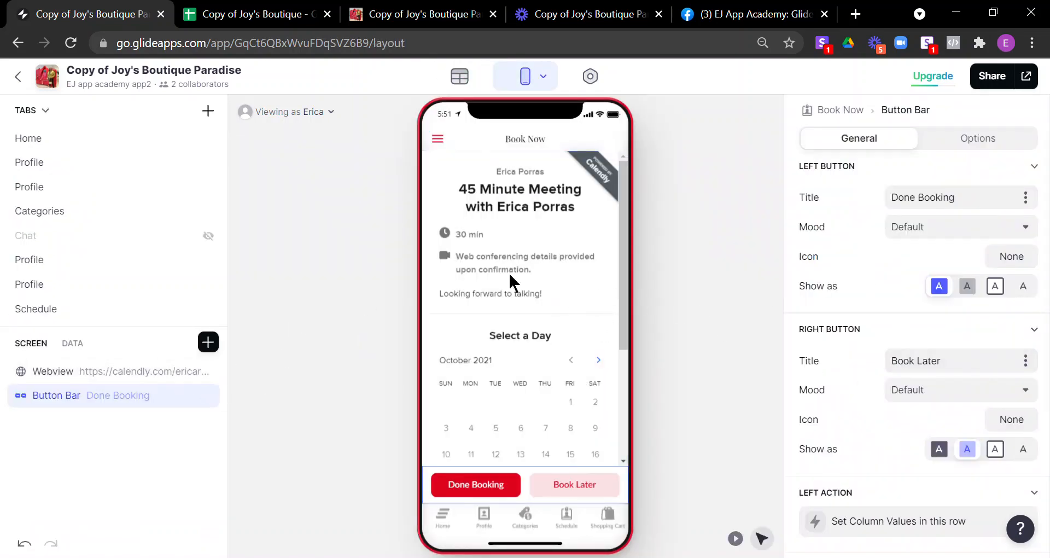
scroll(80, 300, down, 2)
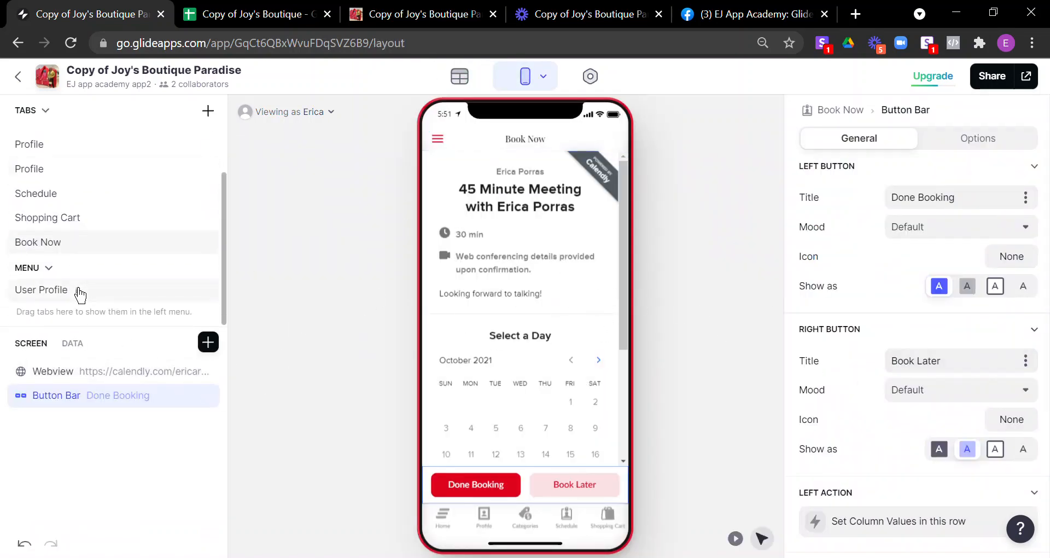
click(75, 243)
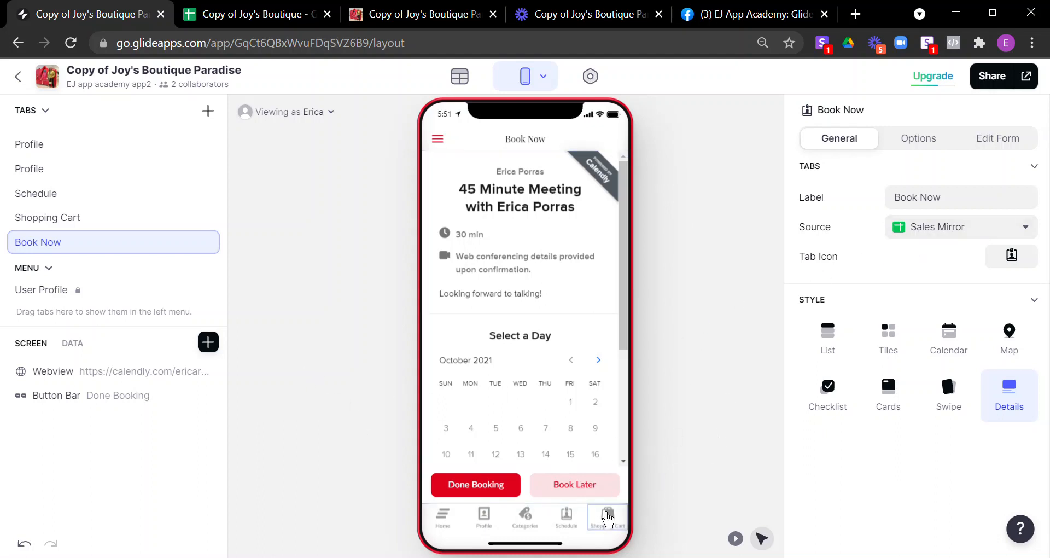
click(599, 492)
scroll(902, 437, down, 4)
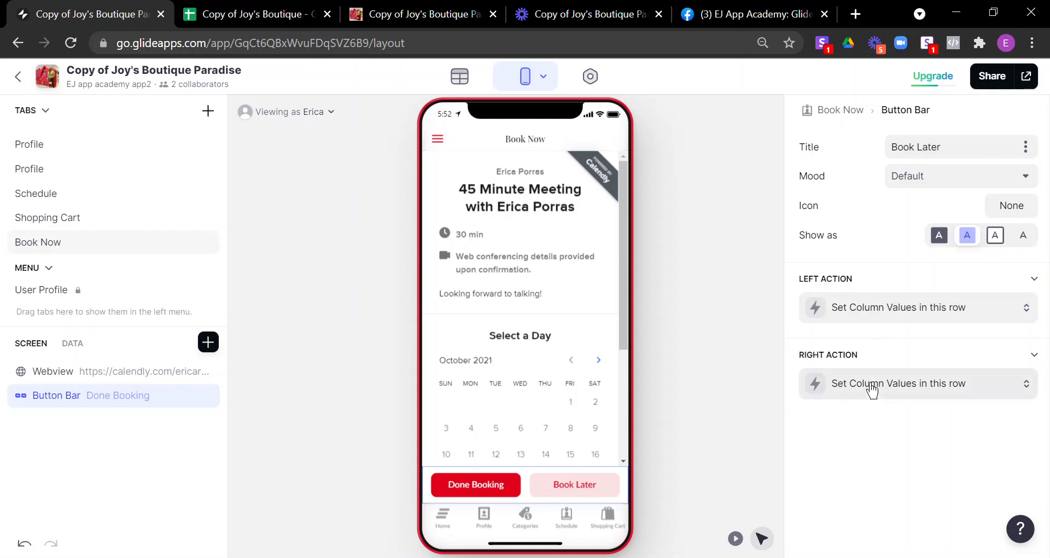
Step: Check the Done Booking action's values: Booking done = 1, Book Later left blank
click(899, 323)
scroll(922, 412, down, 10)
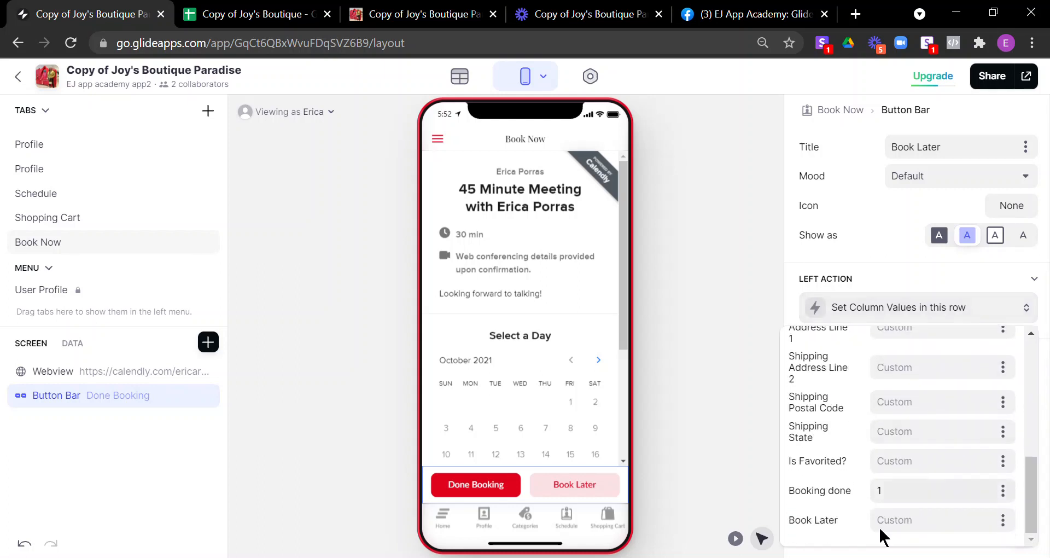
click(1010, 532)
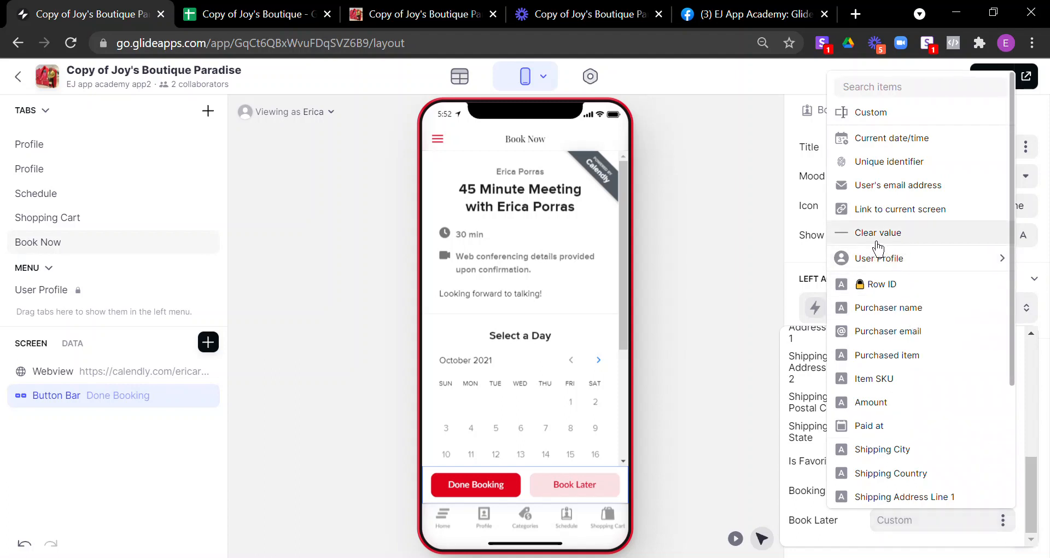
click(737, 247)
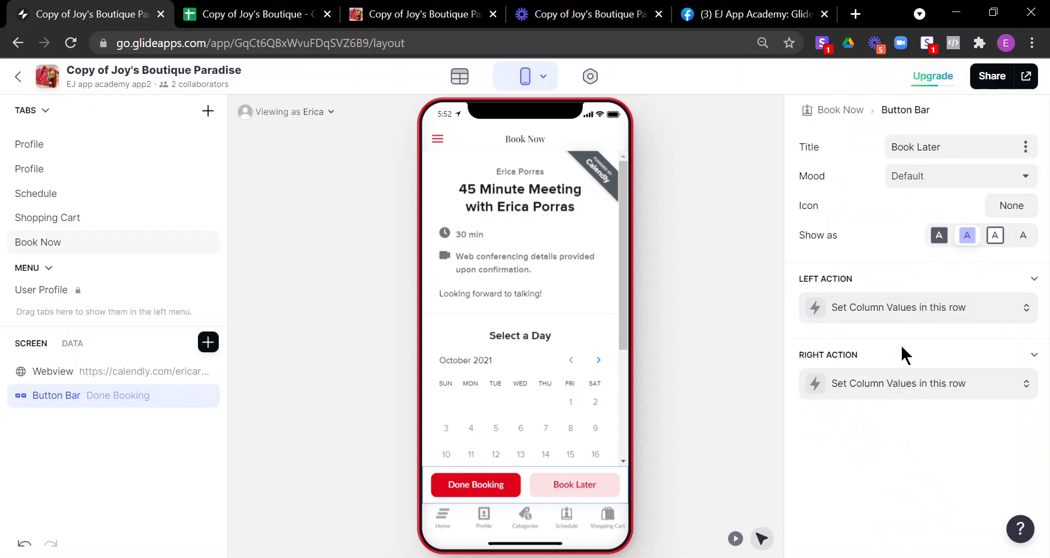
click(924, 321)
scroll(831, 470, down, 10)
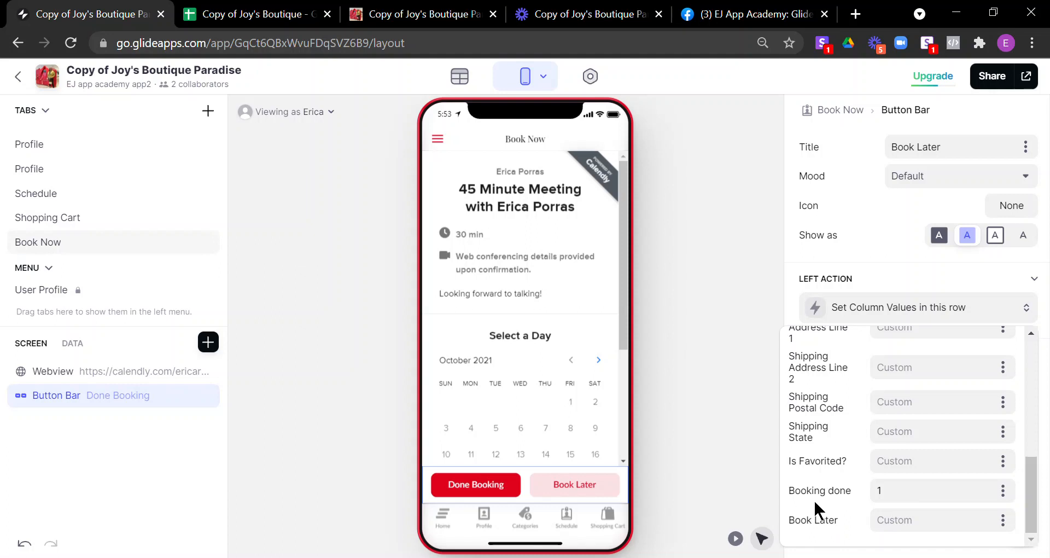
Step: Dismiss the Set Column Values popover to see both Done Booking and Book Later actions
click(739, 445)
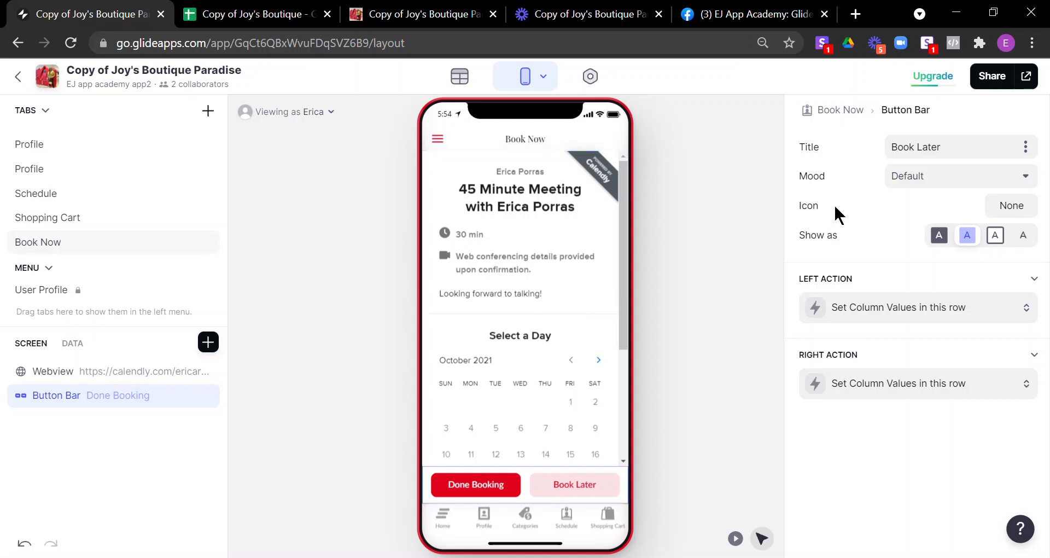
Step: Check the button bar's visibility, then view Book Now's purchaser-email filter and backwards sheet-order sort
scroll(842, 214, up, 4)
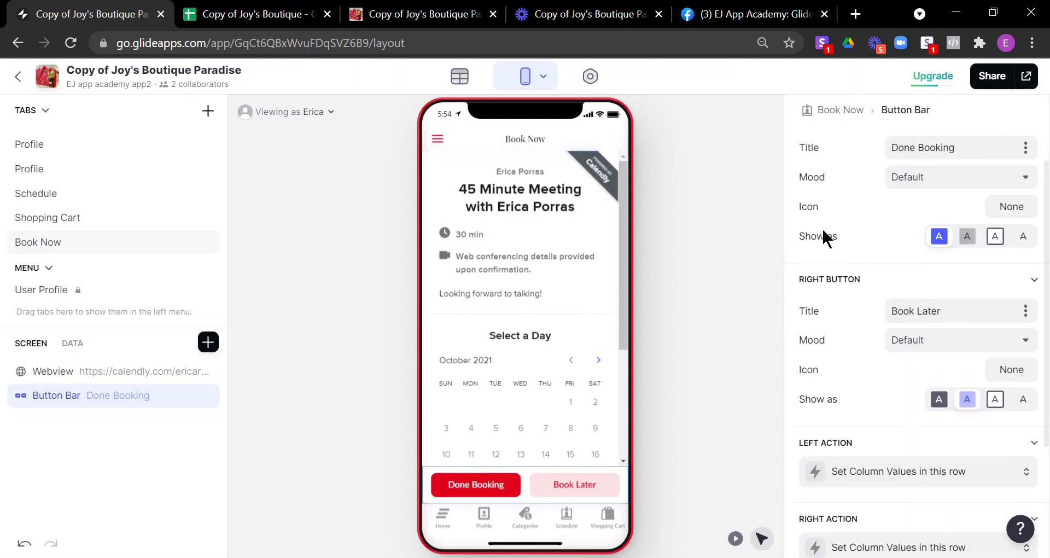
click(977, 139)
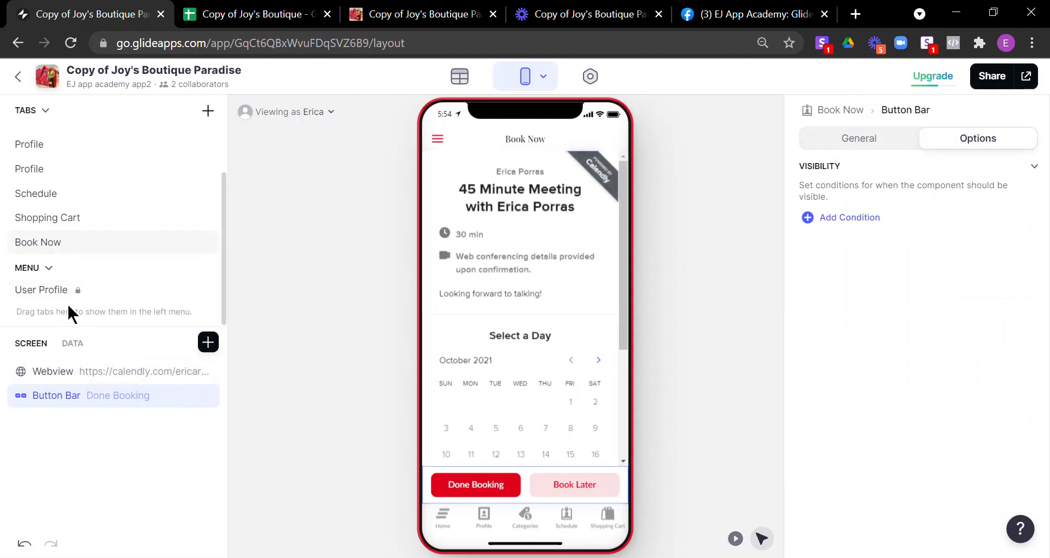
click(839, 114)
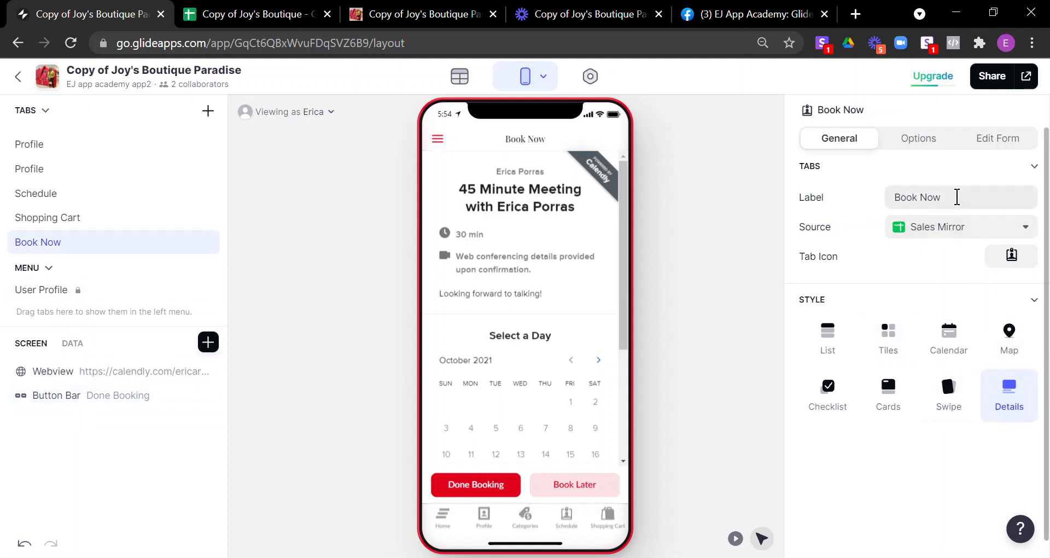
click(929, 140)
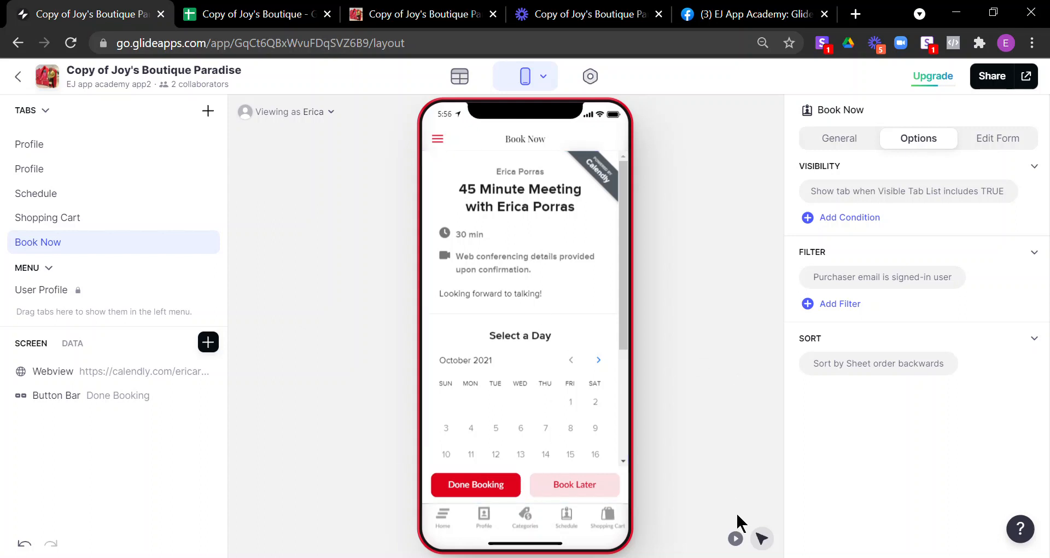
click(735, 539)
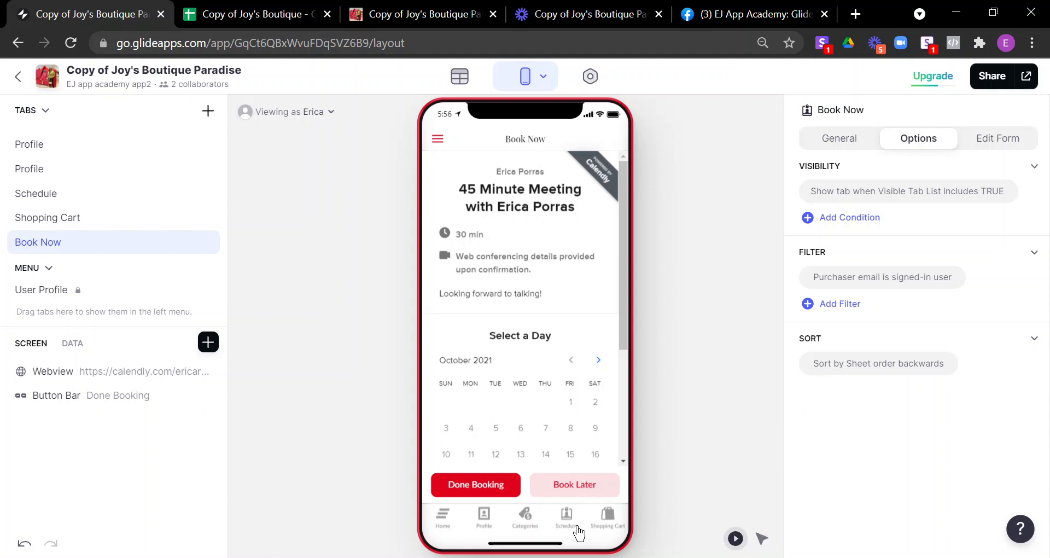
click(578, 528)
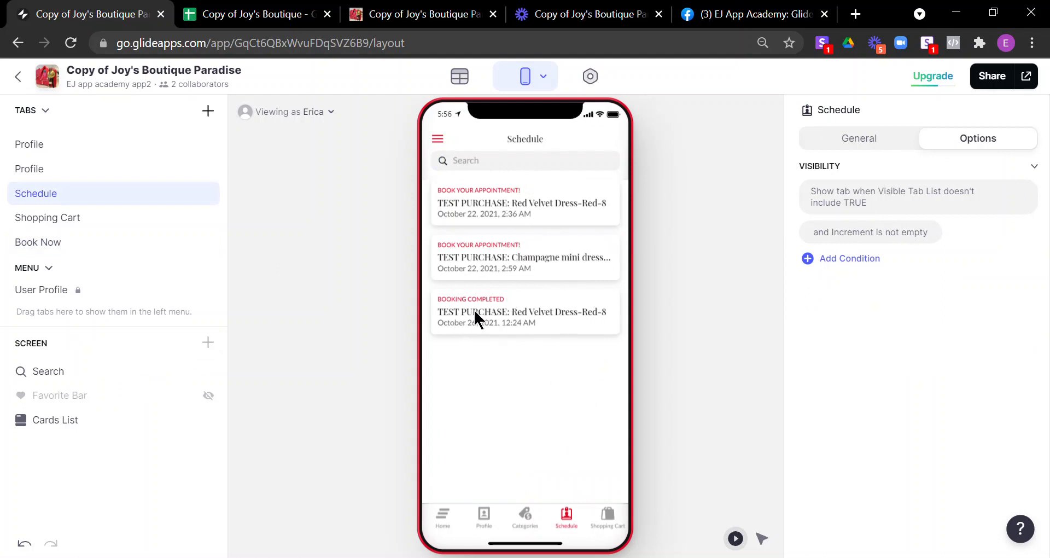
click(454, 203)
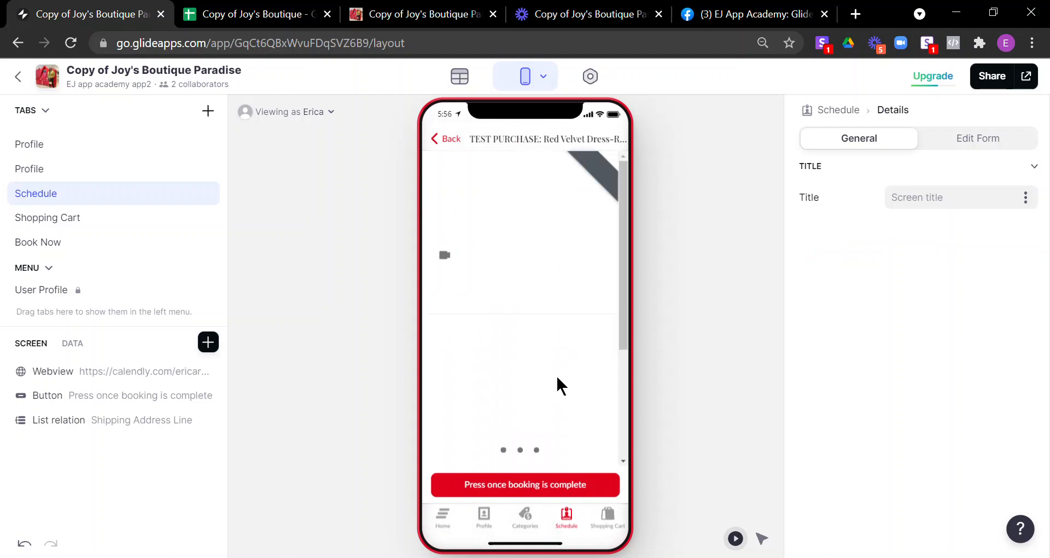
click(451, 140)
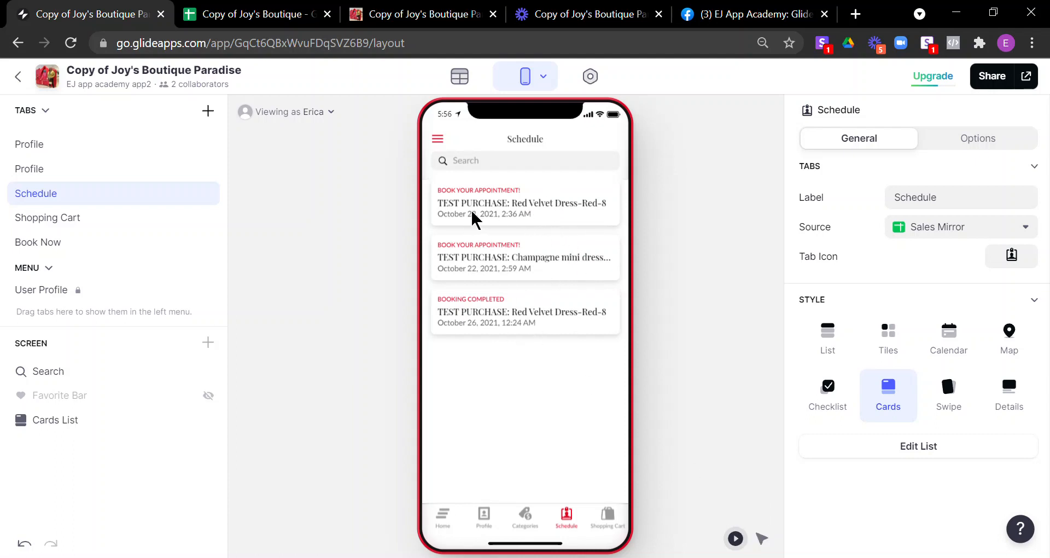
Step: Inspect the Schedule card list's tap action, which opens details only if Booking done is empty
click(898, 453)
scroll(880, 394, down, 5)
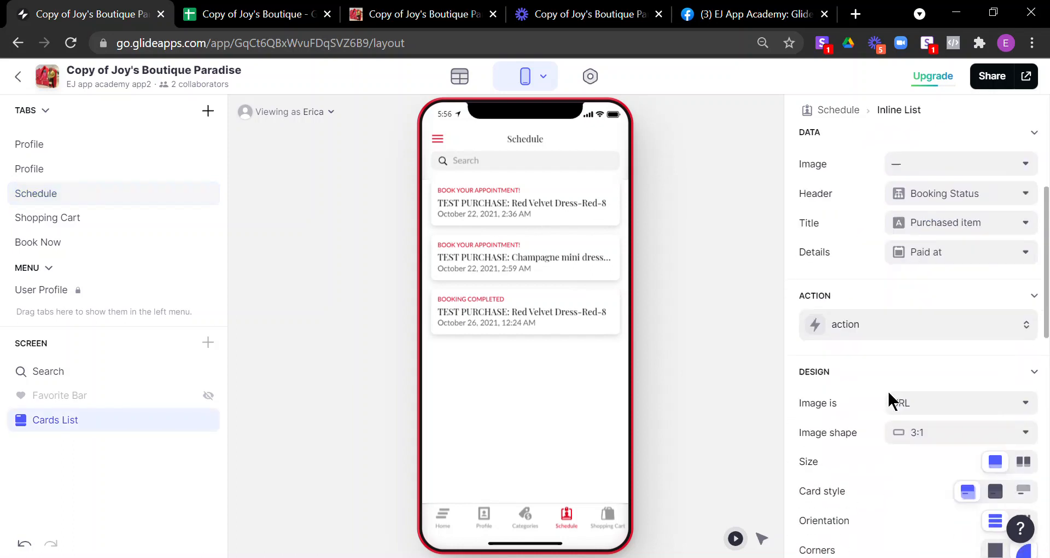
click(868, 304)
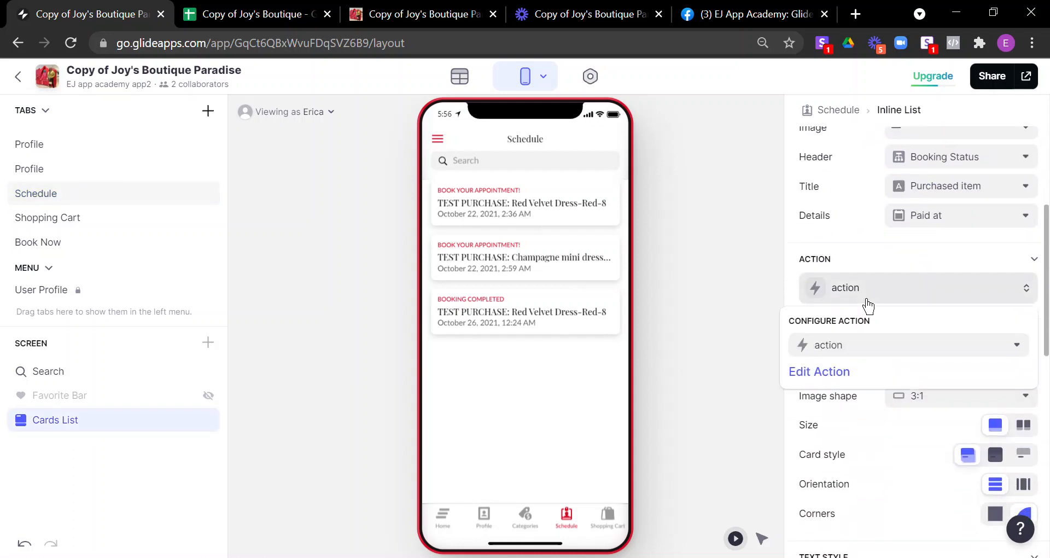
click(820, 373)
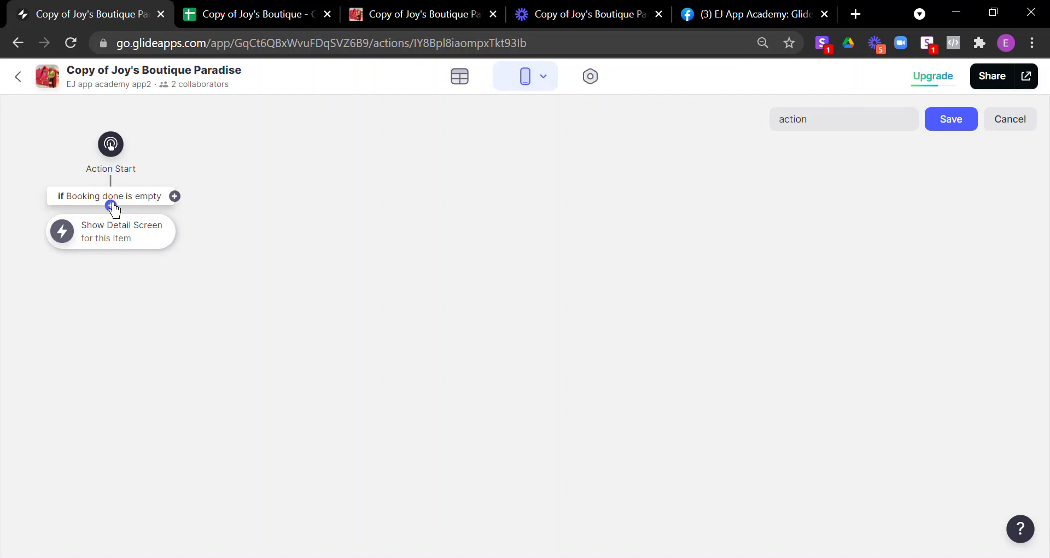
click(145, 203)
click(207, 208)
click(1009, 121)
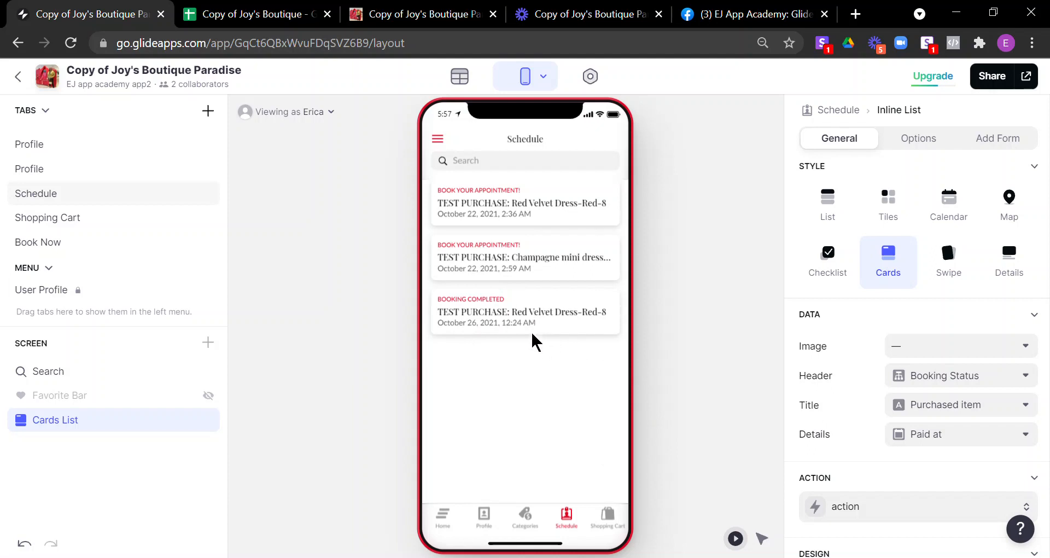
Step: Open the Champagne mini dress booking and select its 'Press once booking is complete' button
click(476, 258)
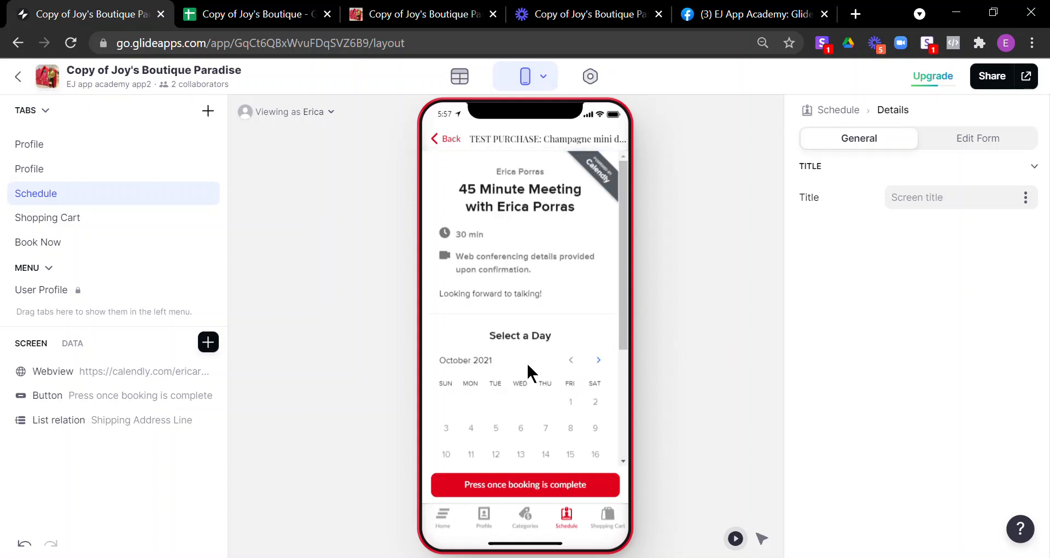
click(450, 140)
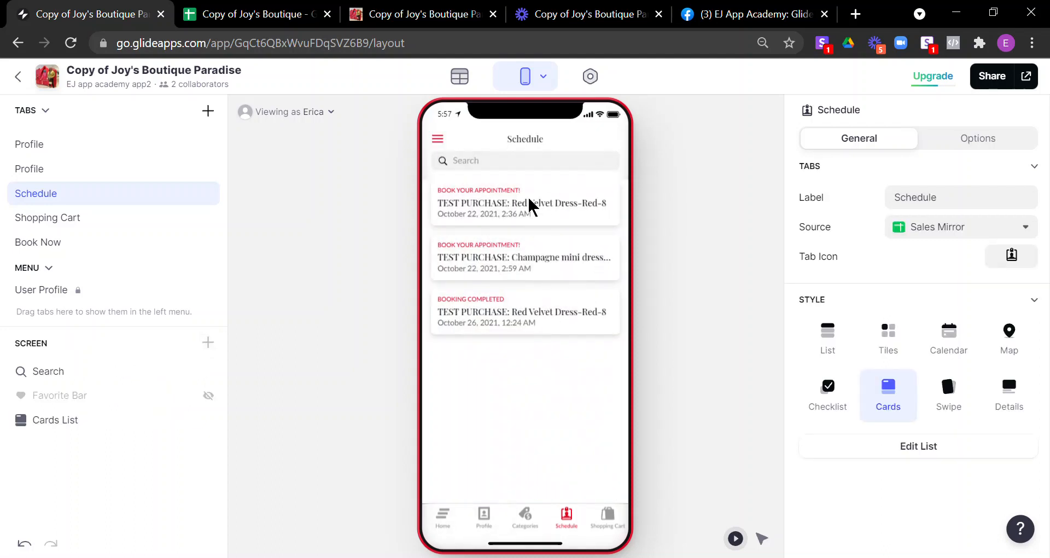
click(503, 263)
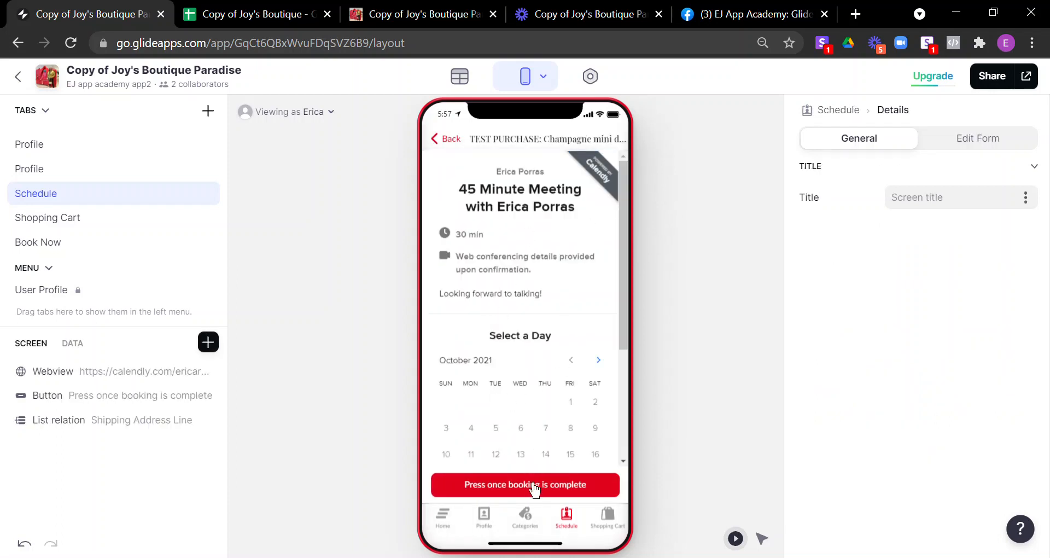
click(461, 143)
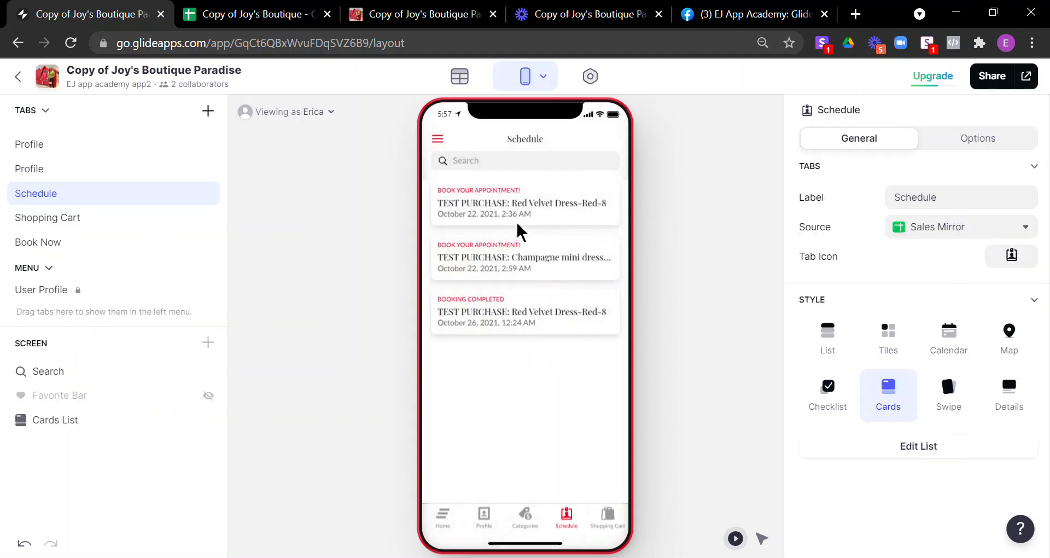
click(528, 261)
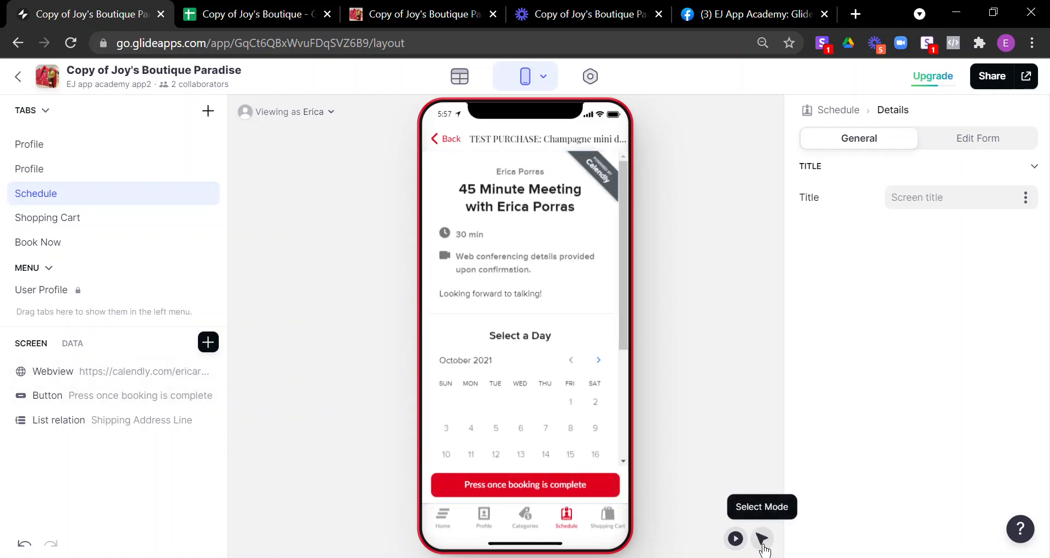
click(568, 499)
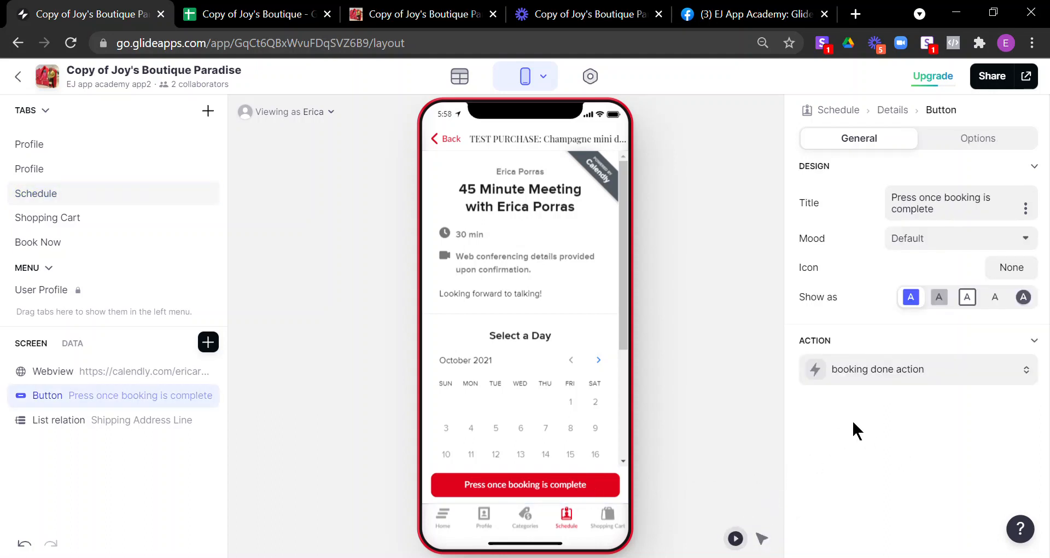
click(761, 538)
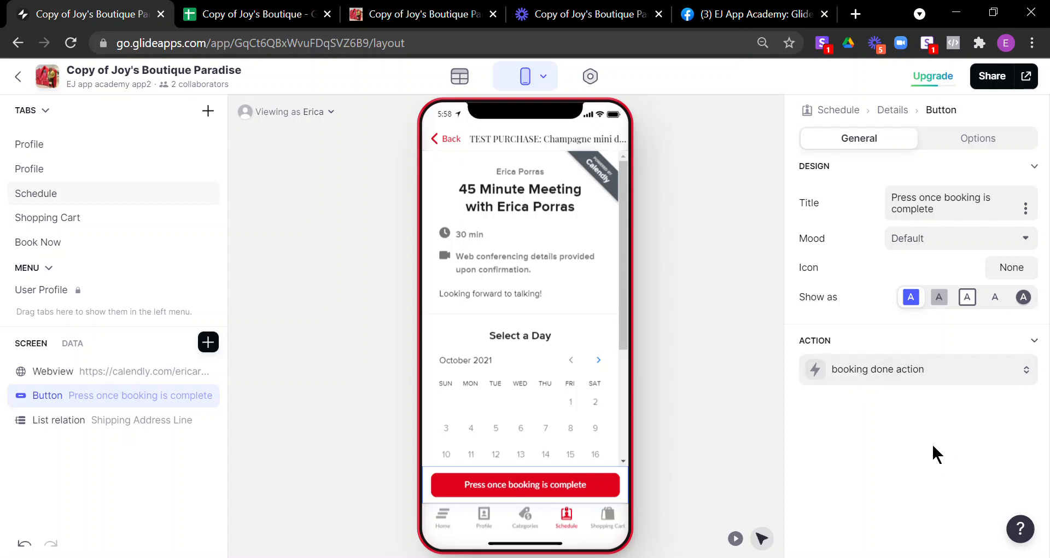
click(910, 379)
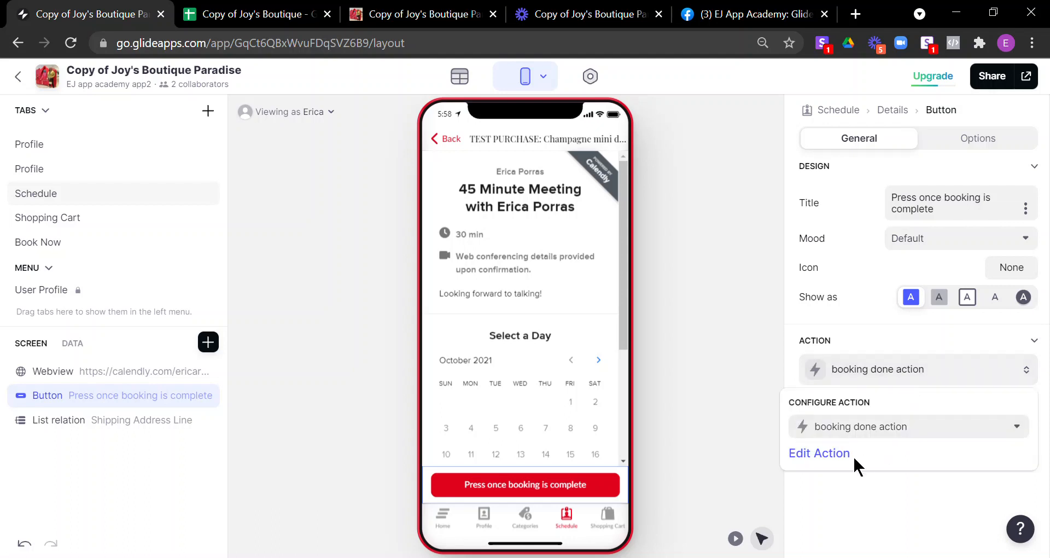
click(820, 454)
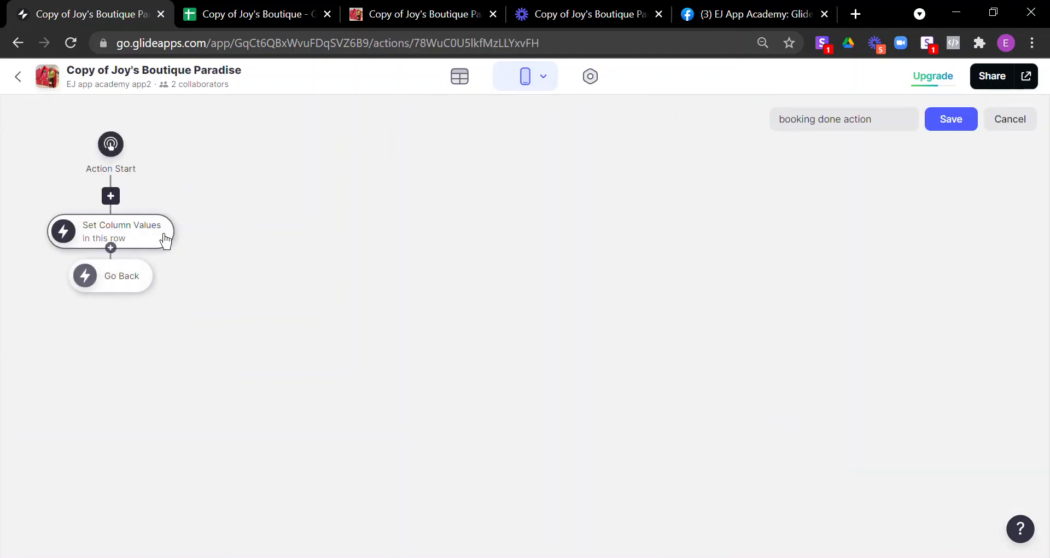
click(133, 245)
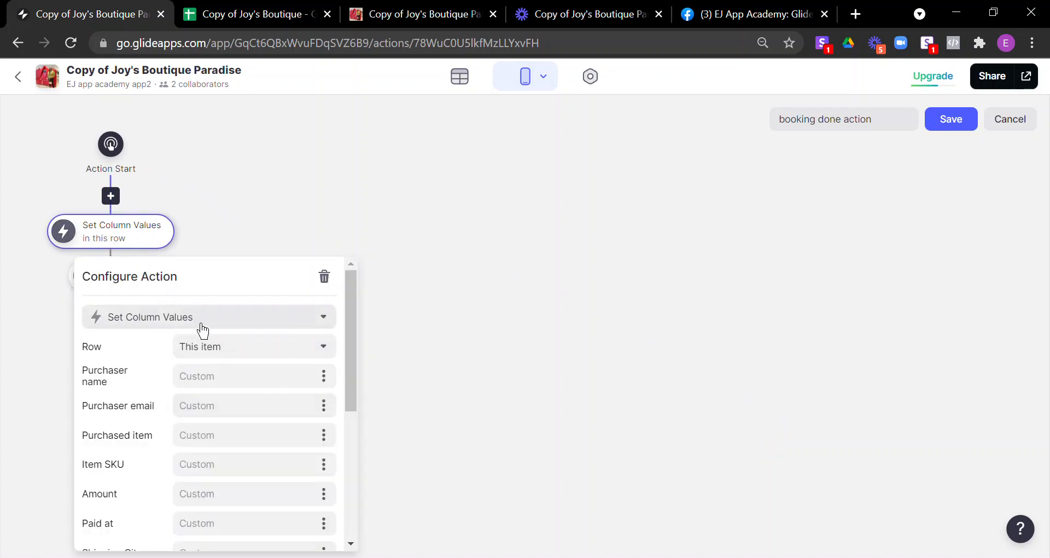
scroll(199, 451, down, 5)
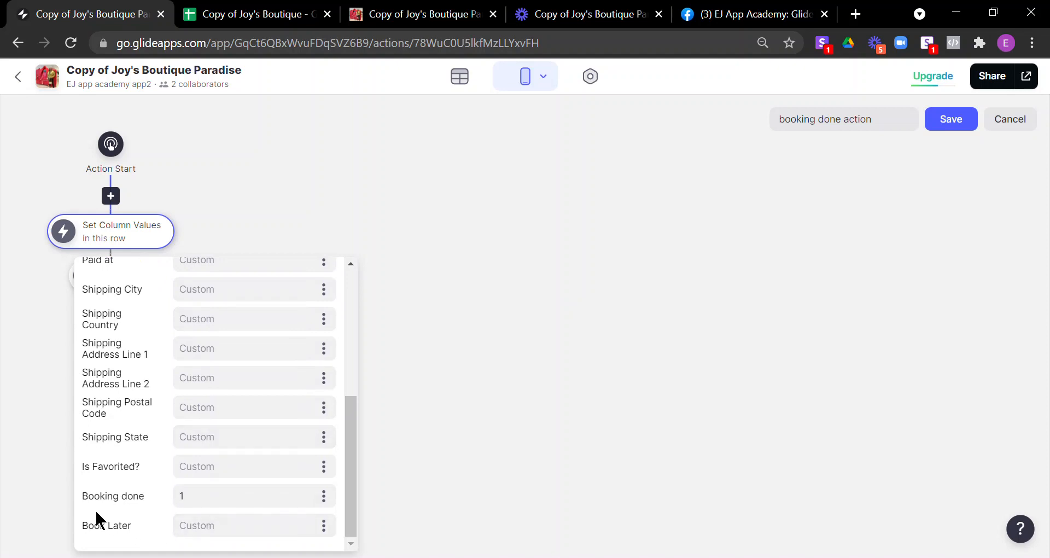
click(242, 200)
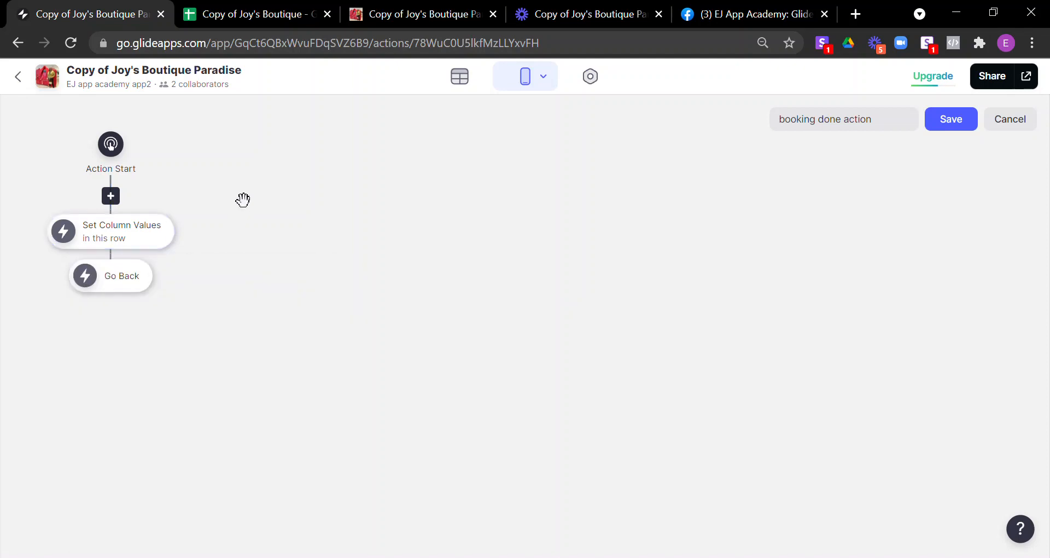
mouse_move(129, 293)
click(1013, 131)
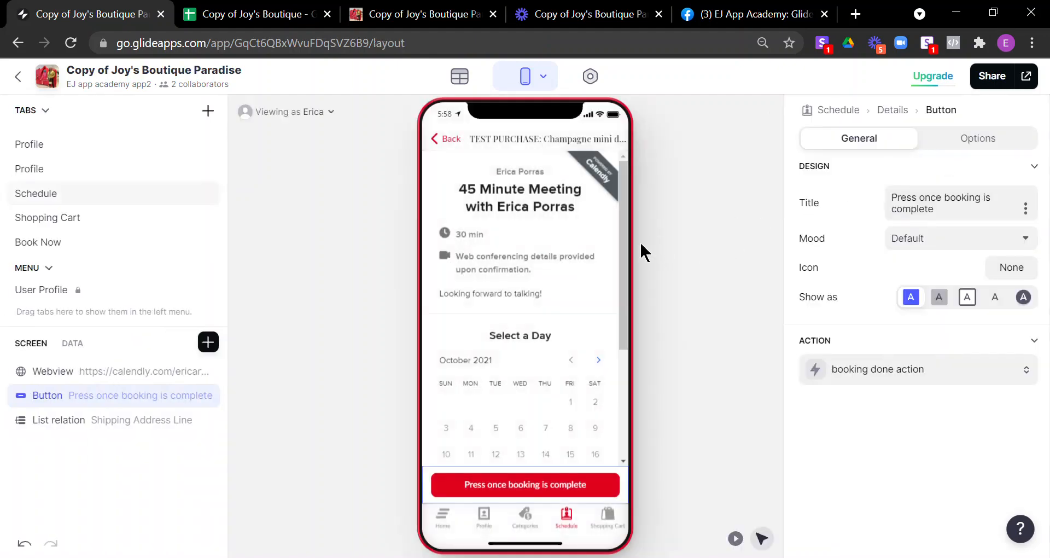
Step: In Play Mode, mark the Champagne mini dress booking completed, then preview a Red Velvet Dress booking and return to the Schedule list
click(738, 542)
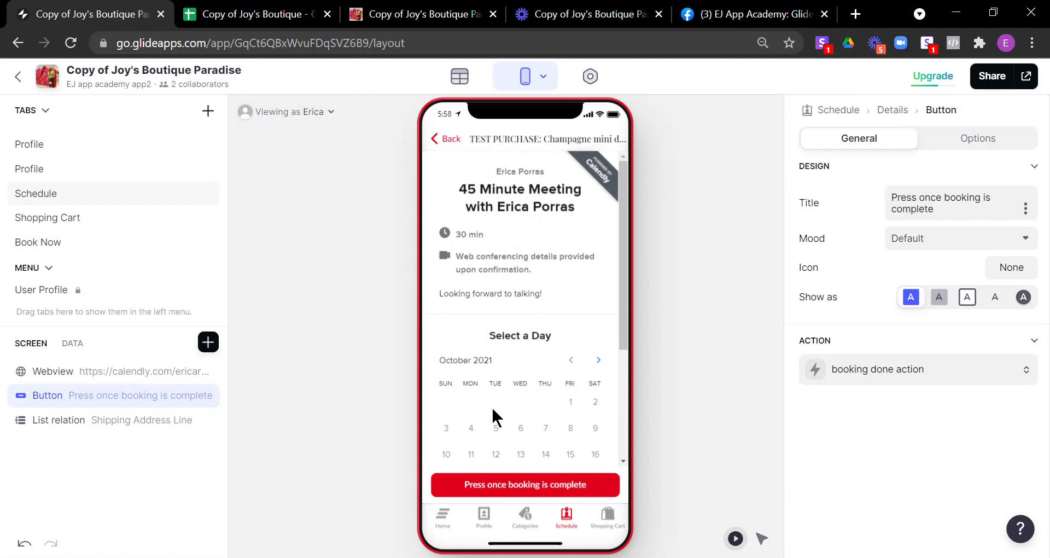
click(488, 494)
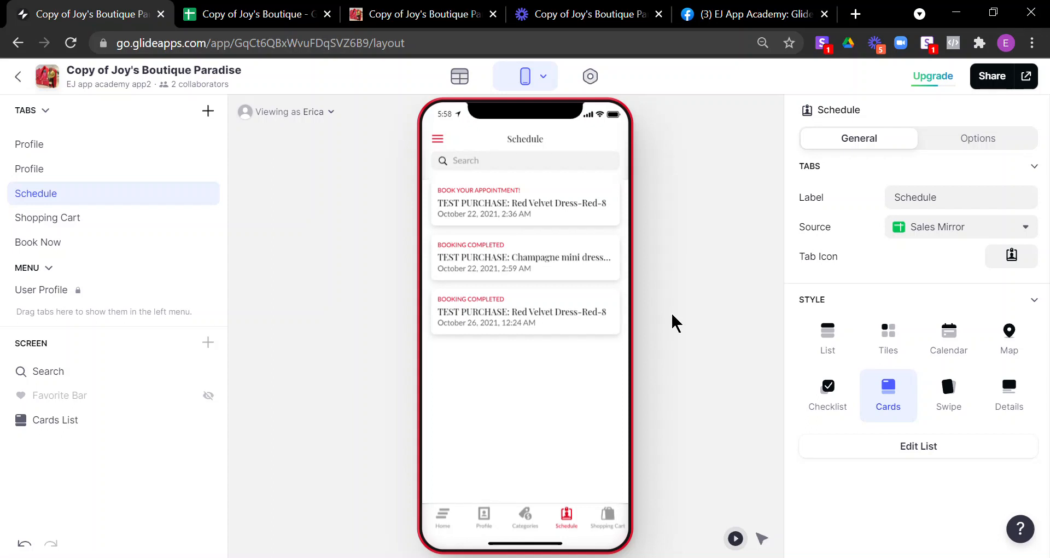
click(497, 212)
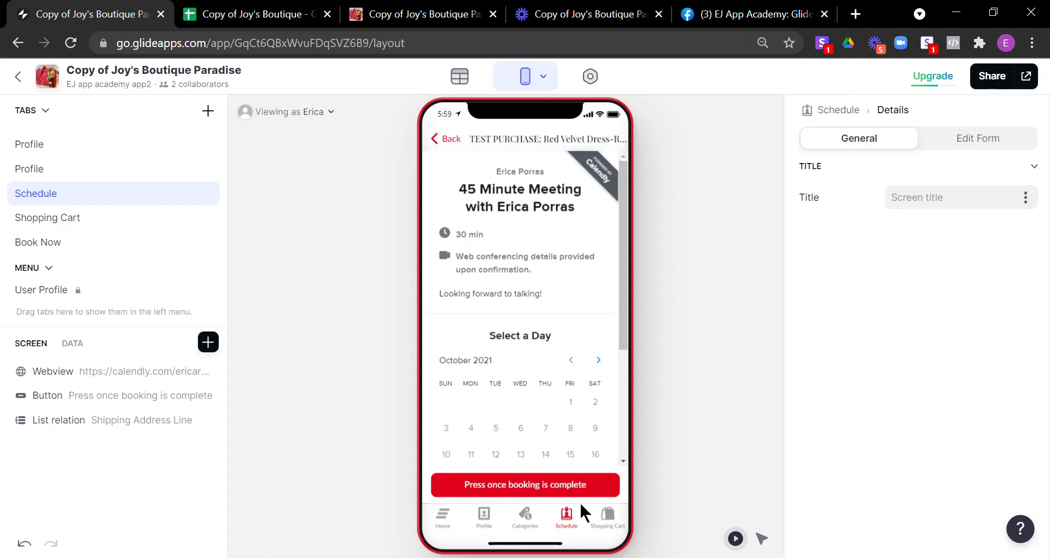
click(451, 140)
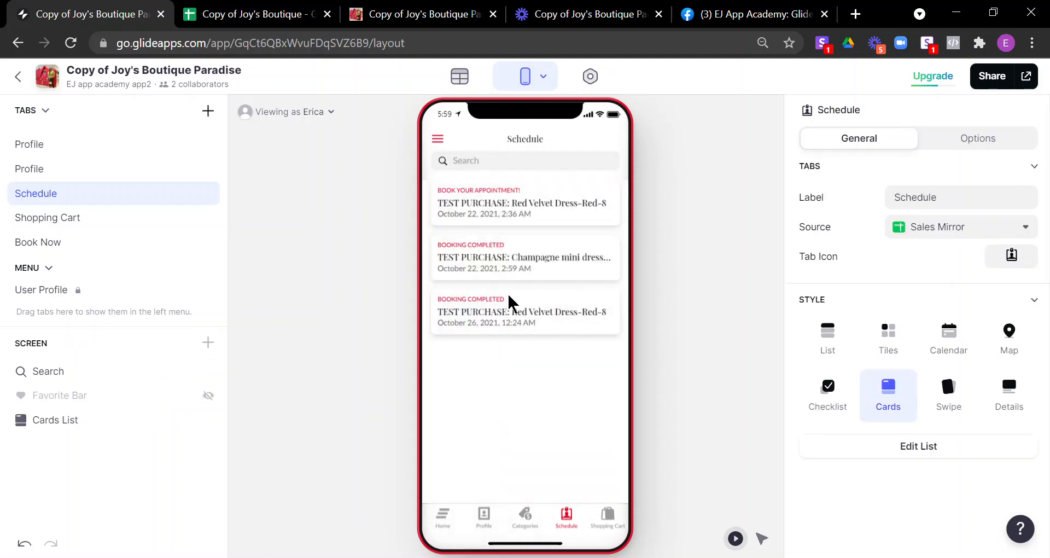